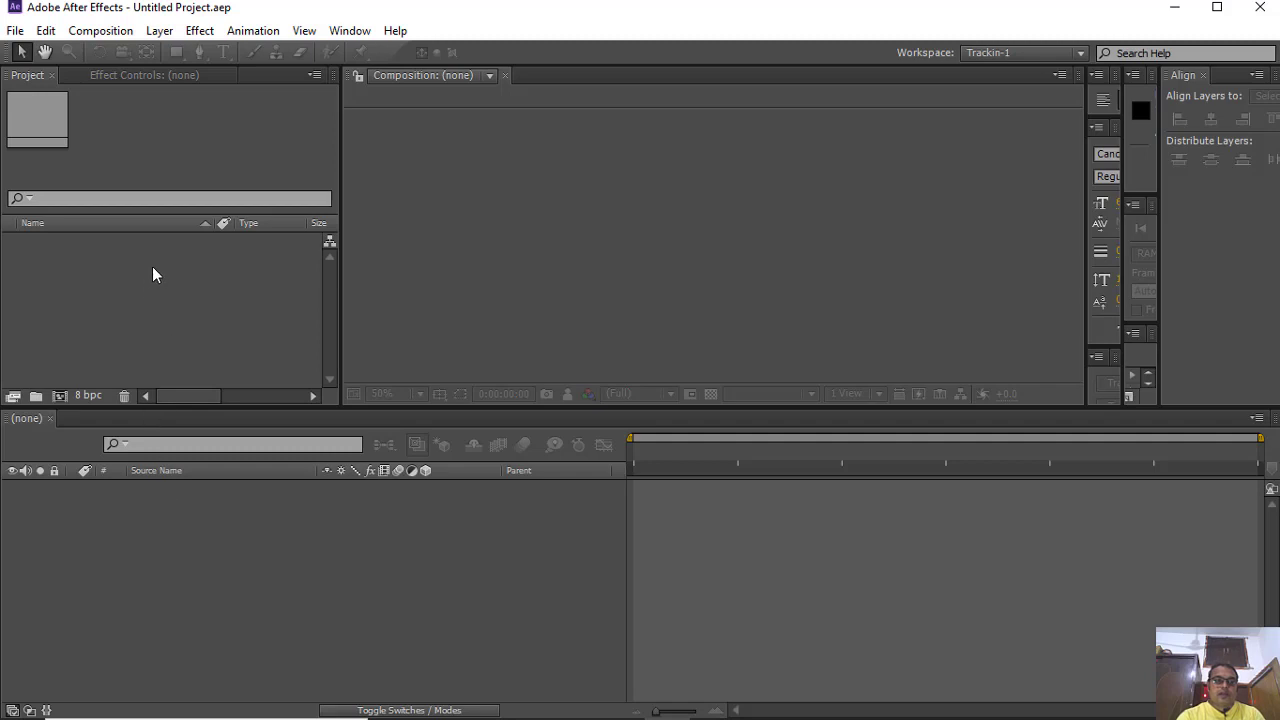
Create a new 960 x 720 px composition at 25 fps with a 10-second duration
{"action": "right_click", "coordinate": [152, 266]}
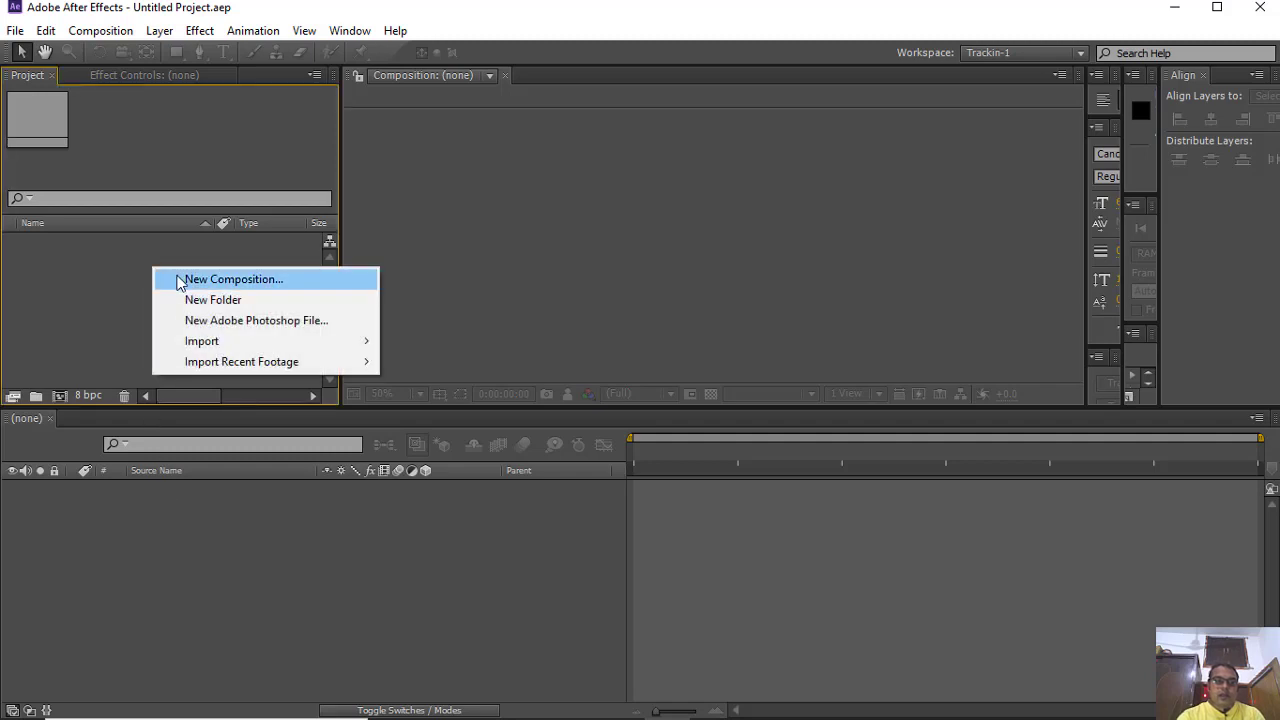
{"action": "left_click", "coordinate": [181, 281]}
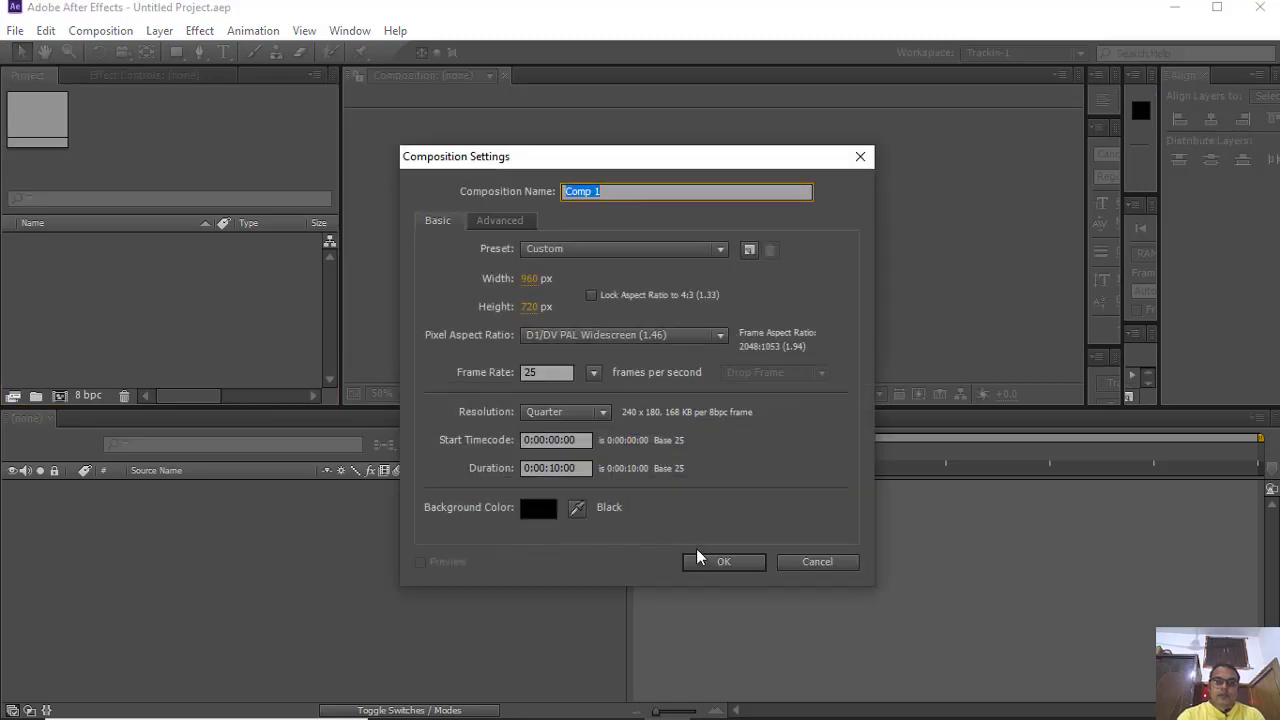
{"action": "left_click", "coordinate": [712, 563]}
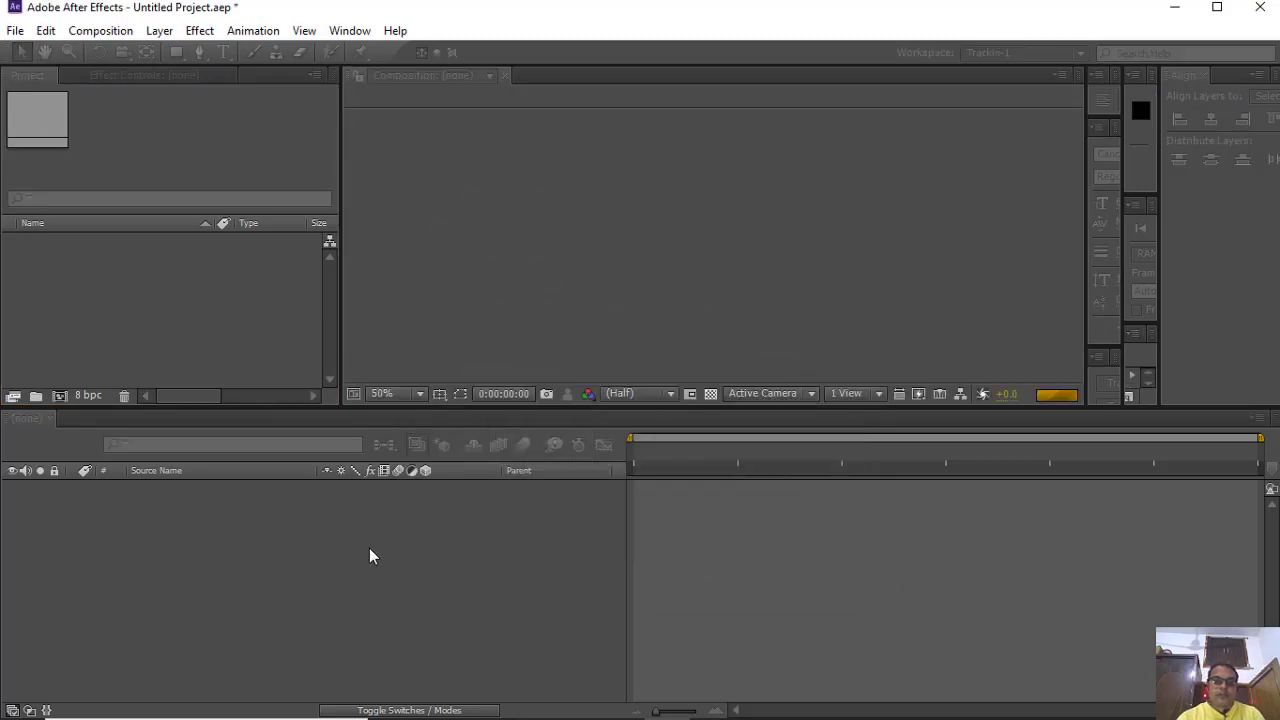
Add a medium royal blue solid layer at the composition's full 960 x 720 px size
{"action": "right_click", "coordinate": [322, 514]}
{"action": "mouse_move", "coordinate": [437, 322]}
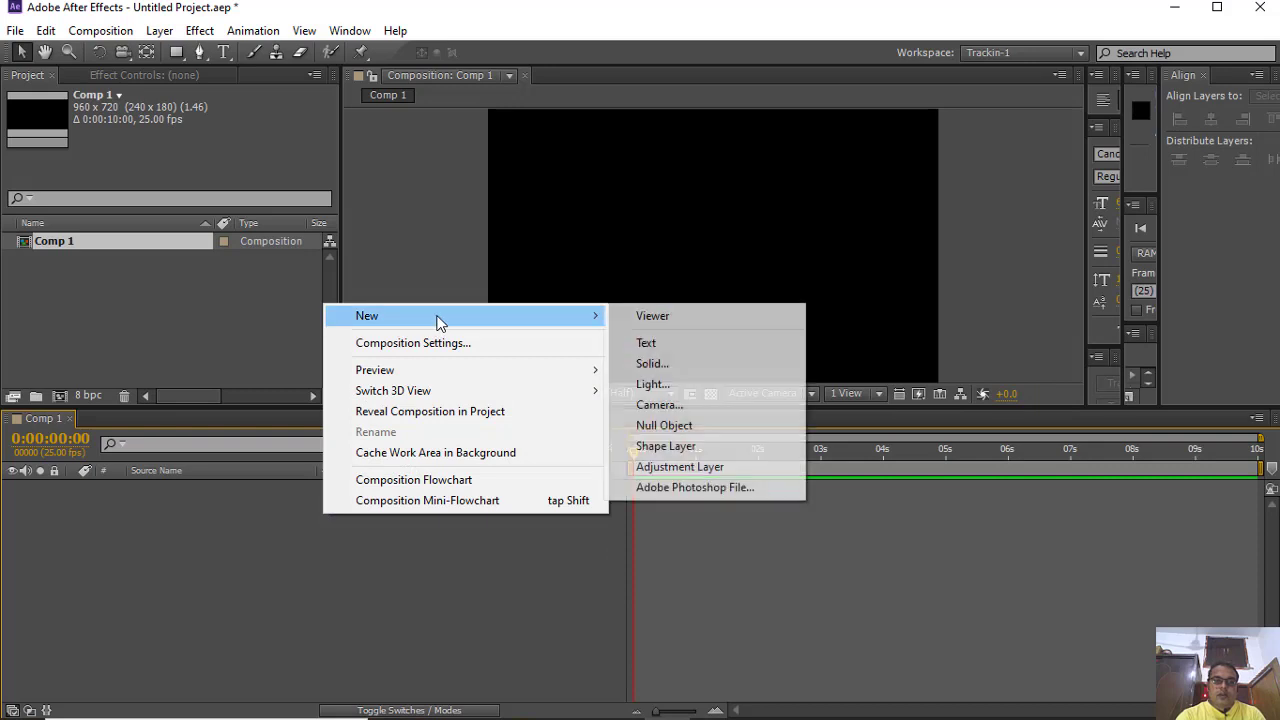
{"action": "left_click", "coordinate": [677, 365]}
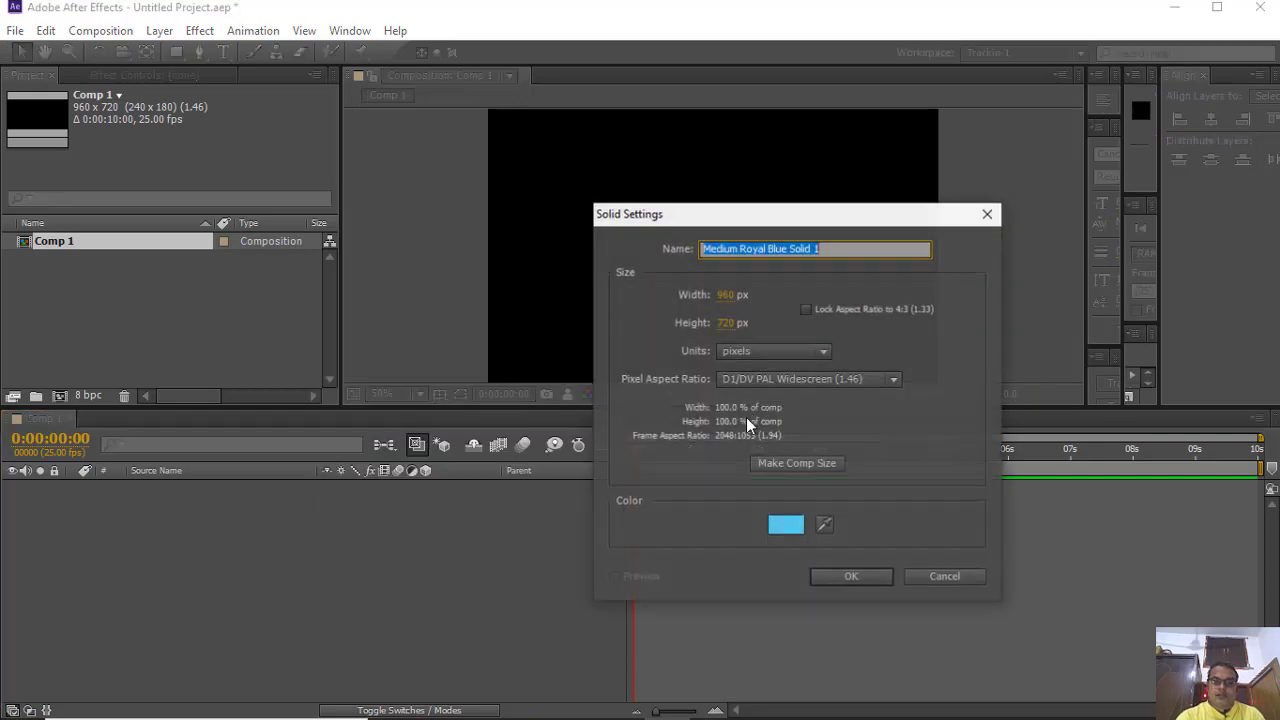
{"action": "left_click", "coordinate": [847, 578]}
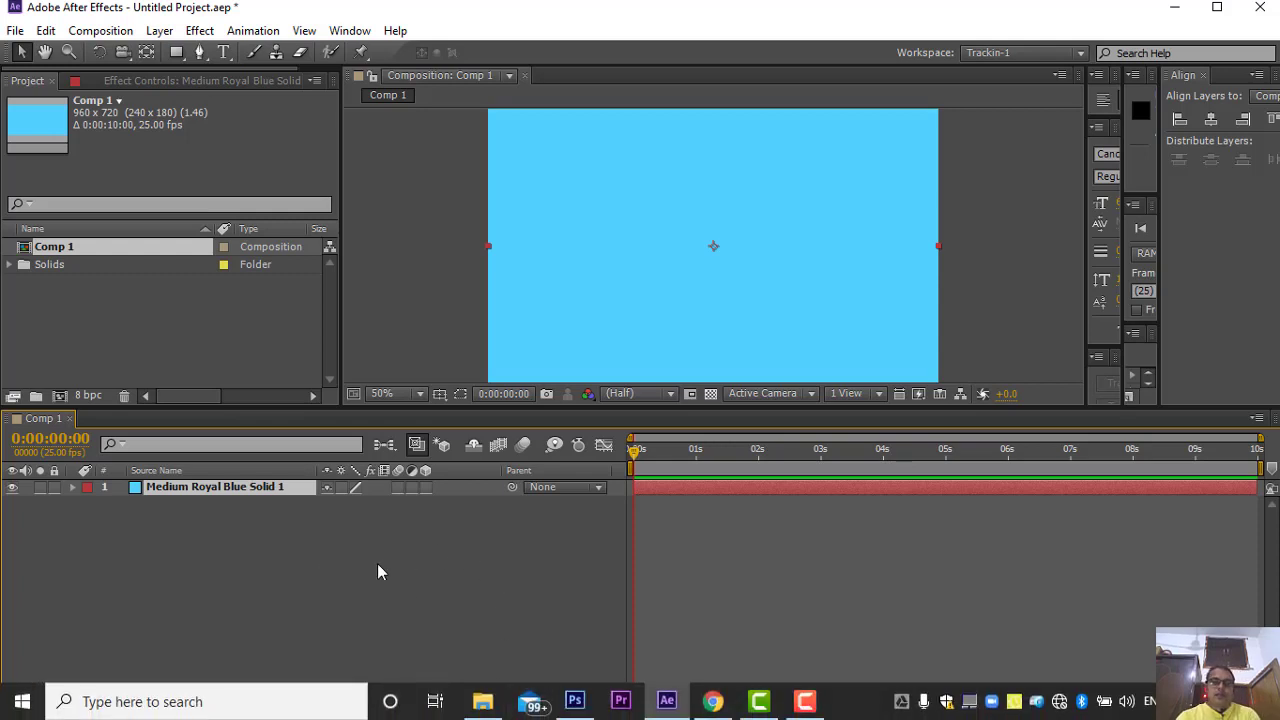
Examine the solid layer's Transform properties and collapse the layer again
{"action": "left_click", "coordinate": [73, 487]}
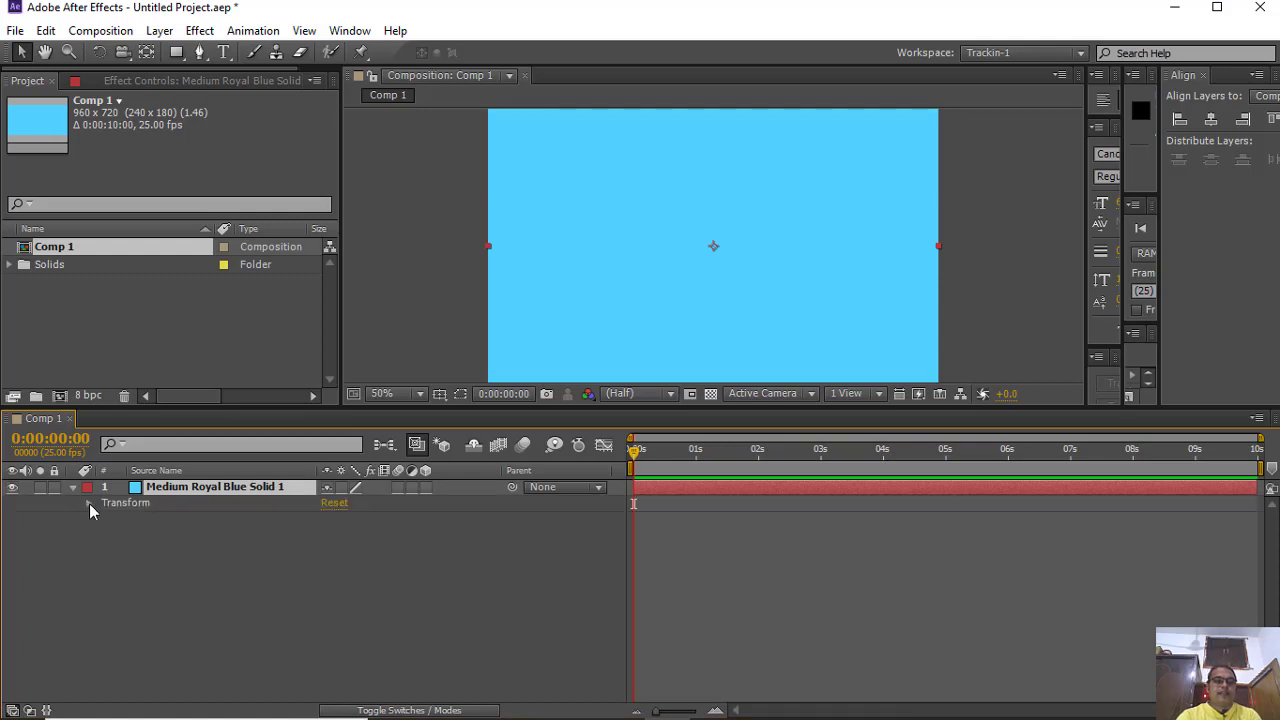
{"action": "left_click", "coordinate": [89, 503]}
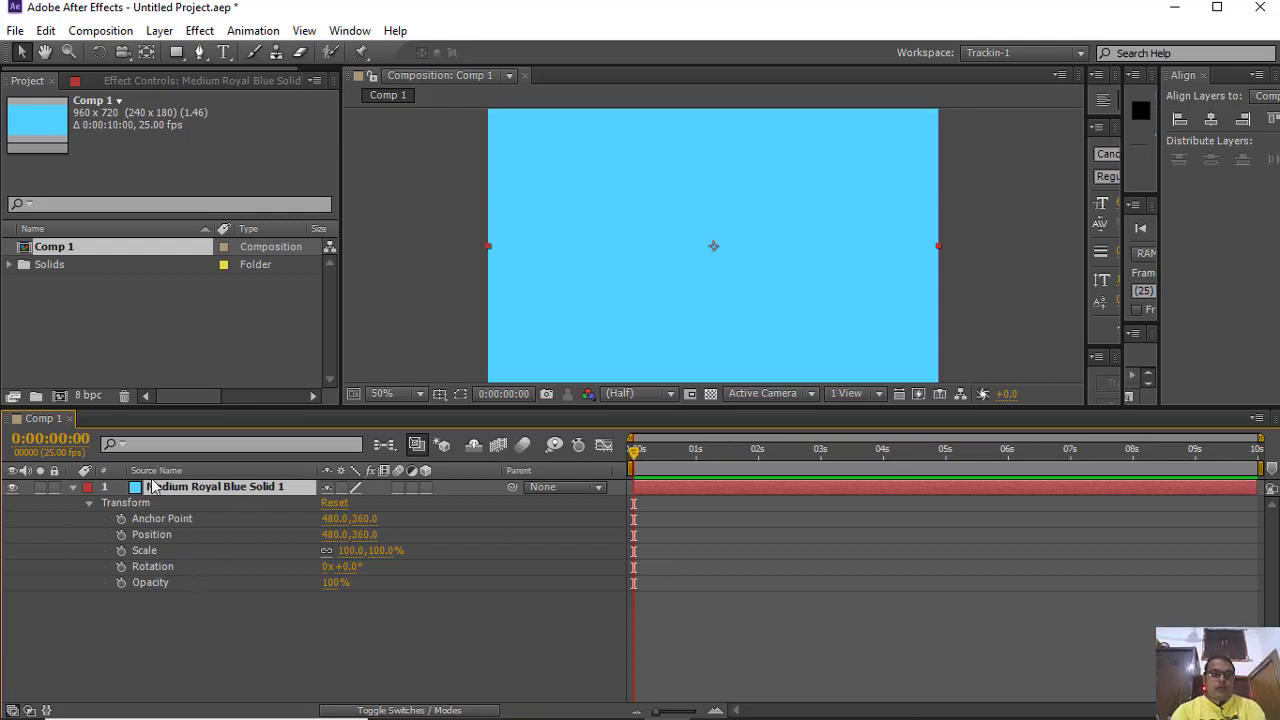
{"action": "left_click", "coordinate": [73, 487]}
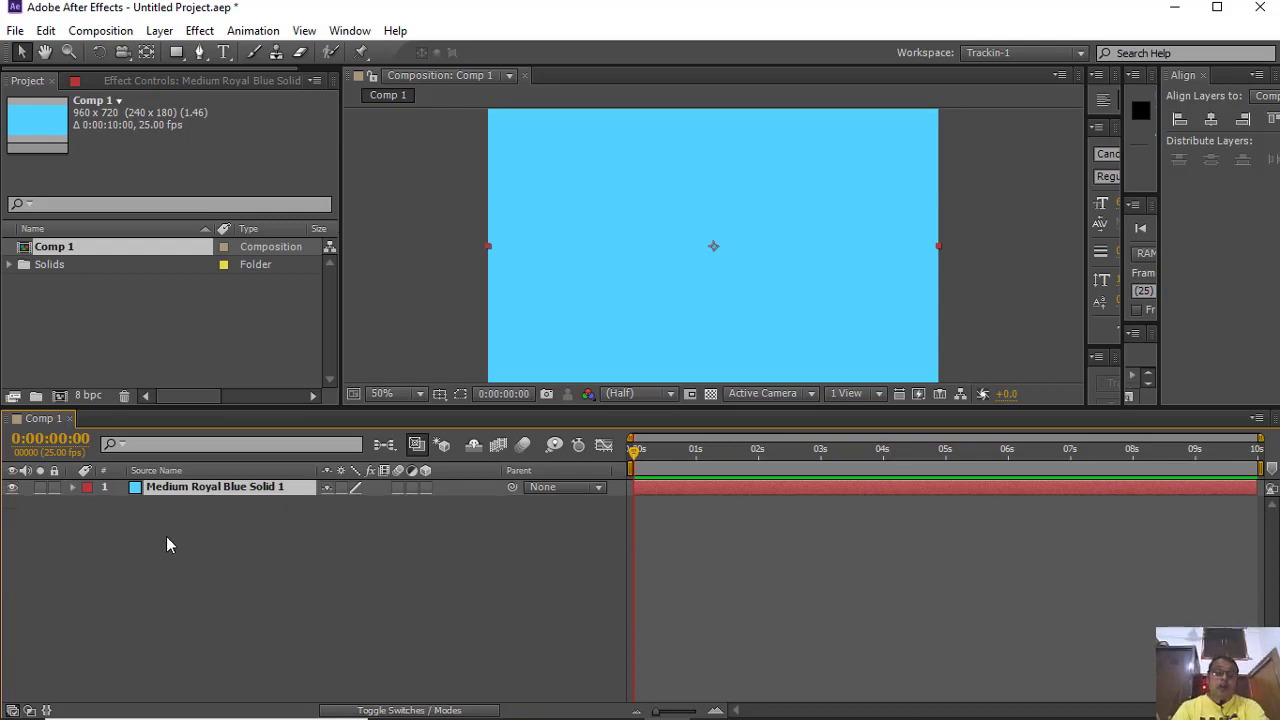
Show only the Scale property of the blue solid layer in the timeline
{"action": "key", "text": "s"}
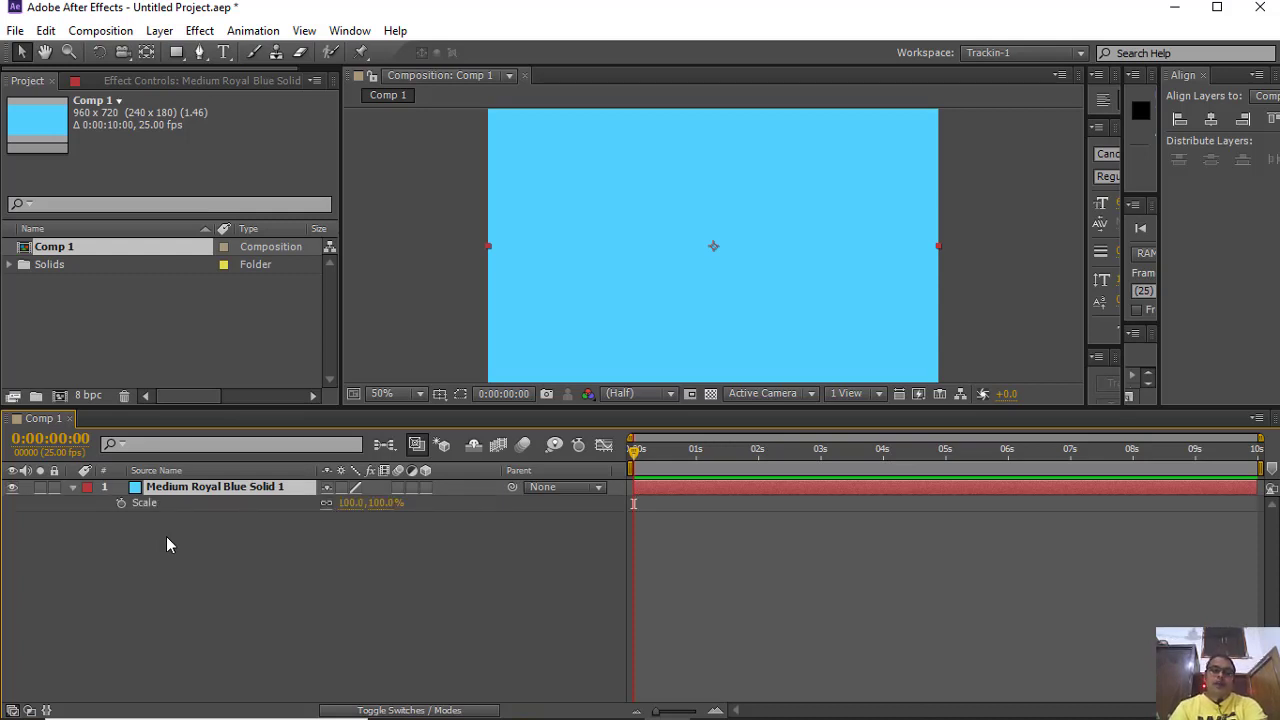
{"action": "key", "text": "s"}
{"action": "key", "text": "s"}
{"action": "key", "text": "s"}
{"action": "key", "text": "s"}
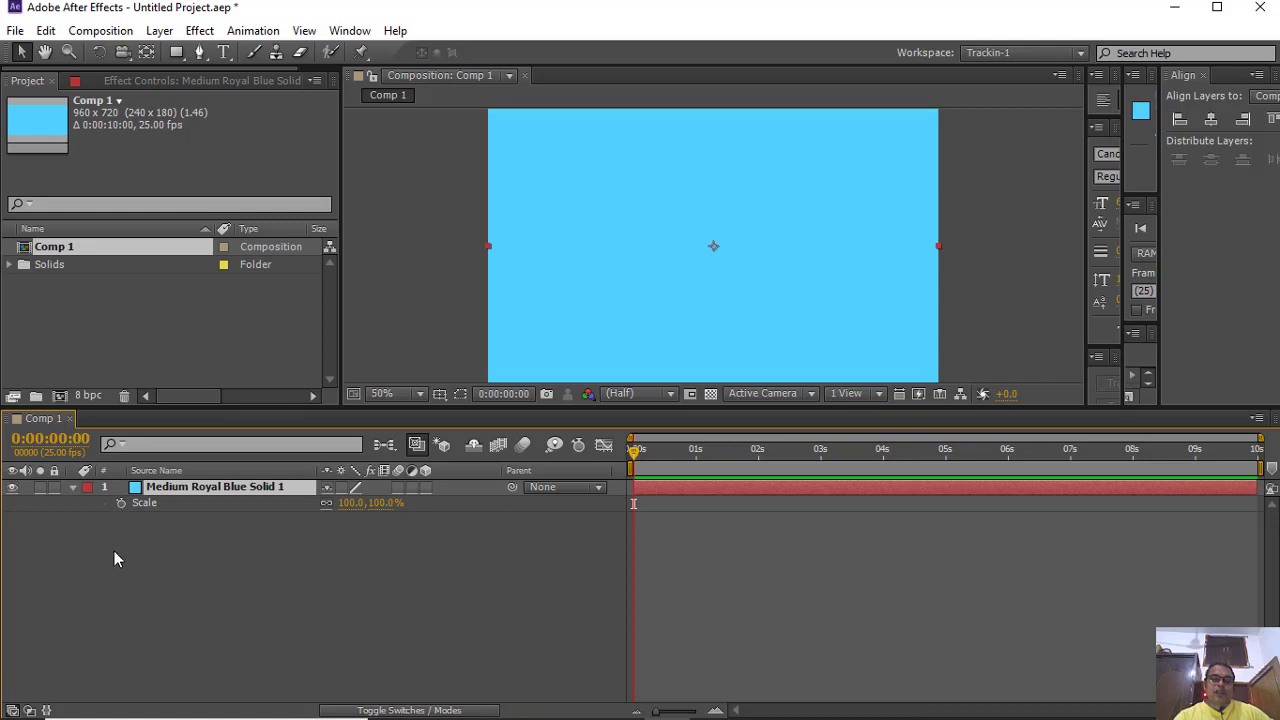
Keyframe the solid's Scale from 100% at 0 seconds to 0% at 1 second, and preview the animation
{"action": "left_click", "coordinate": [120, 502]}
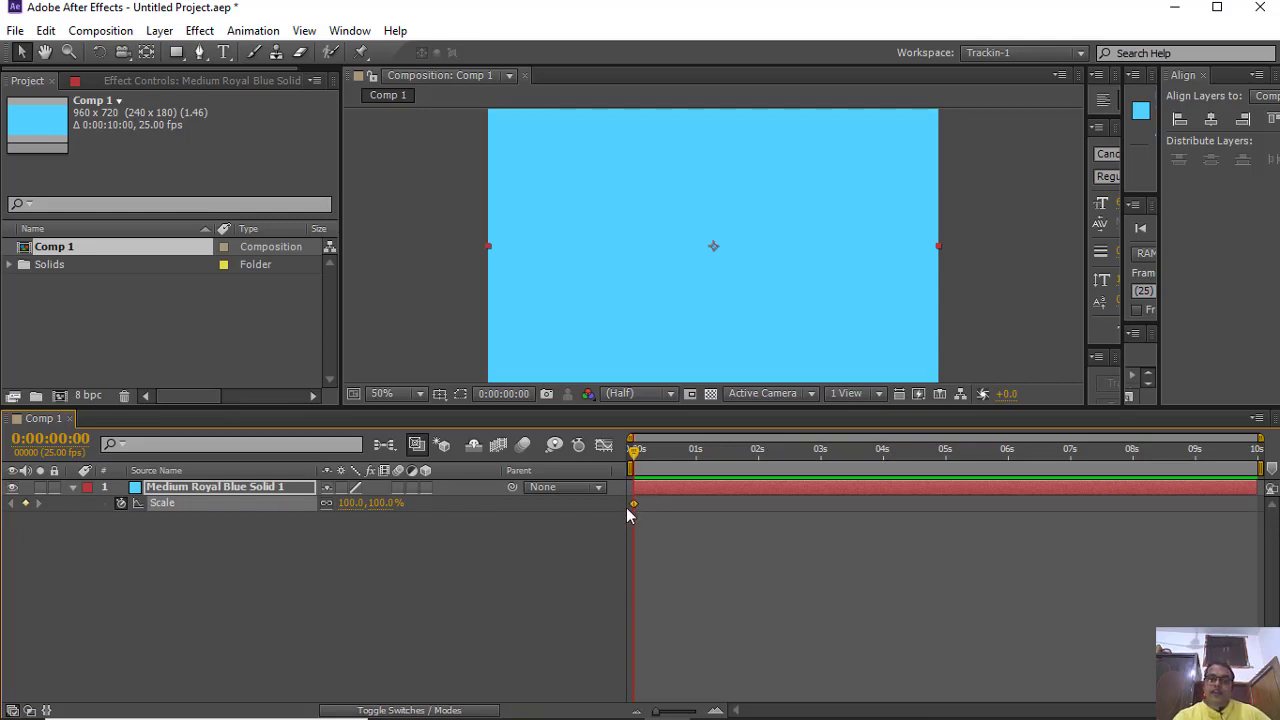
{"action": "mouse_move", "coordinate": [636, 510]}
{"action": "key", "text": "comma"}
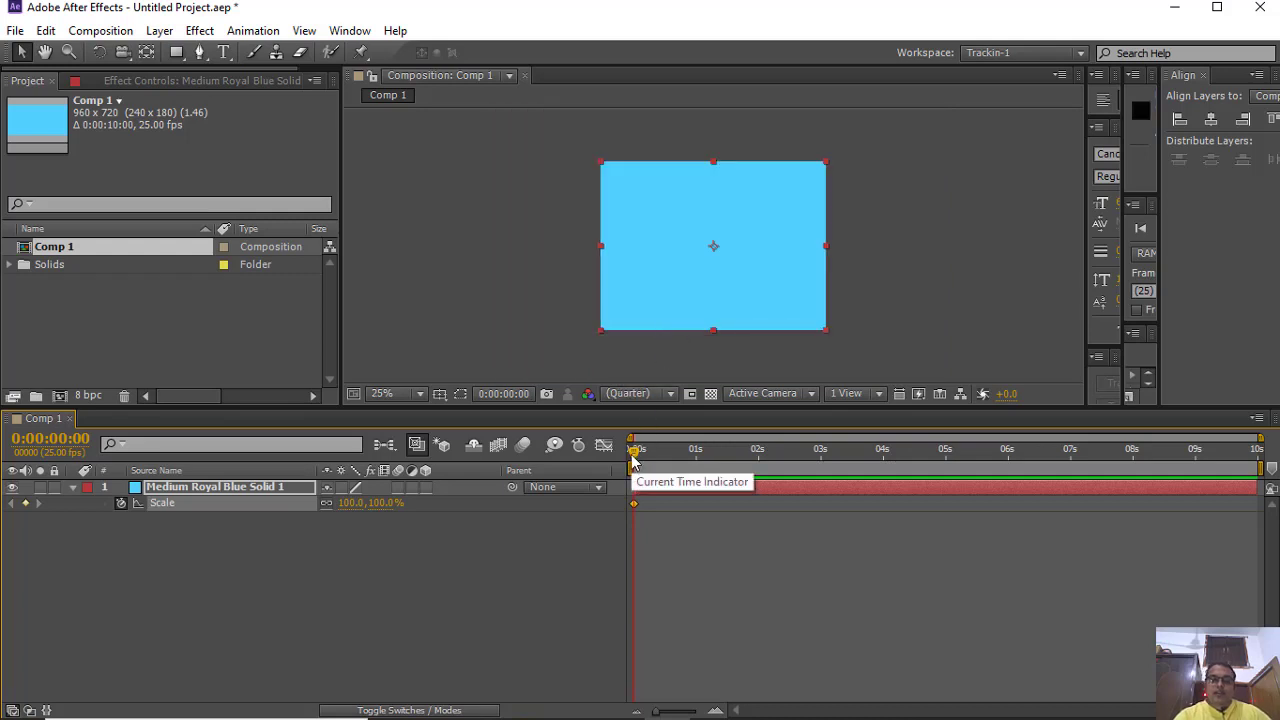
{"action": "left_click_drag", "start_coordinate": [633, 456], "coordinate": [697, 452]}
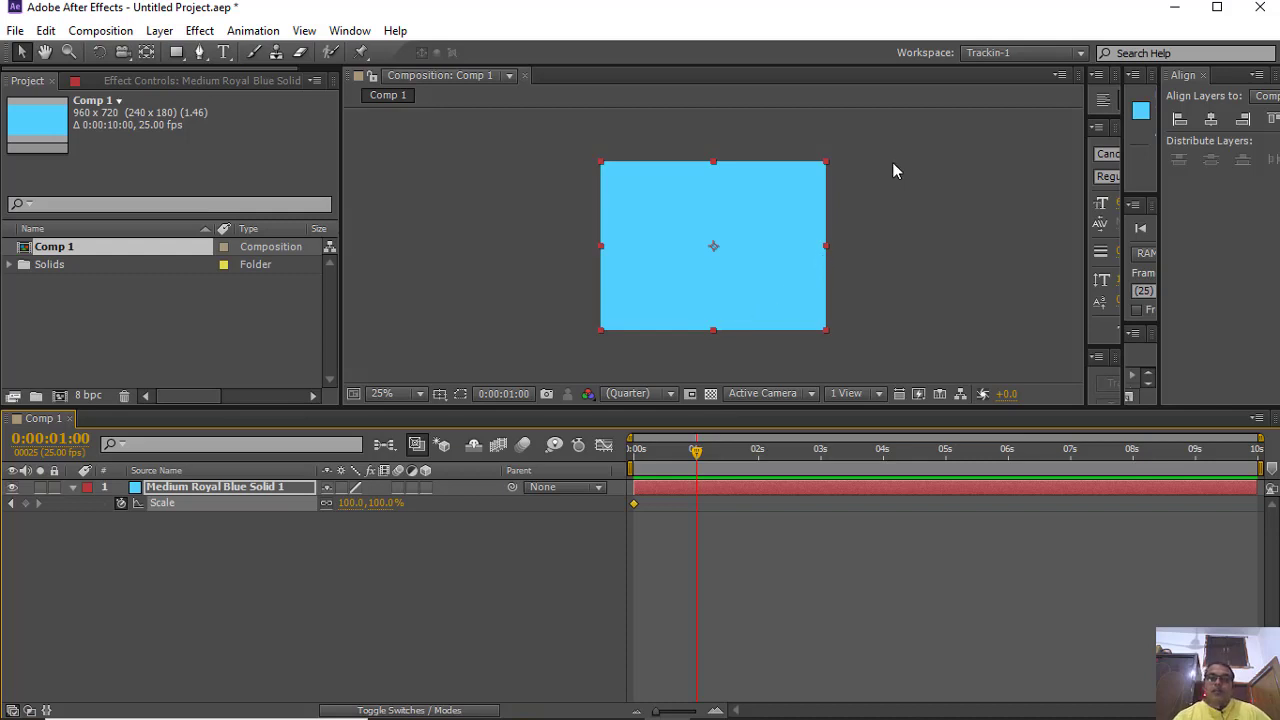
{"action": "scroll", "coordinate": [891, 237], "scroll_direction": "down", "scroll_amount": 1}
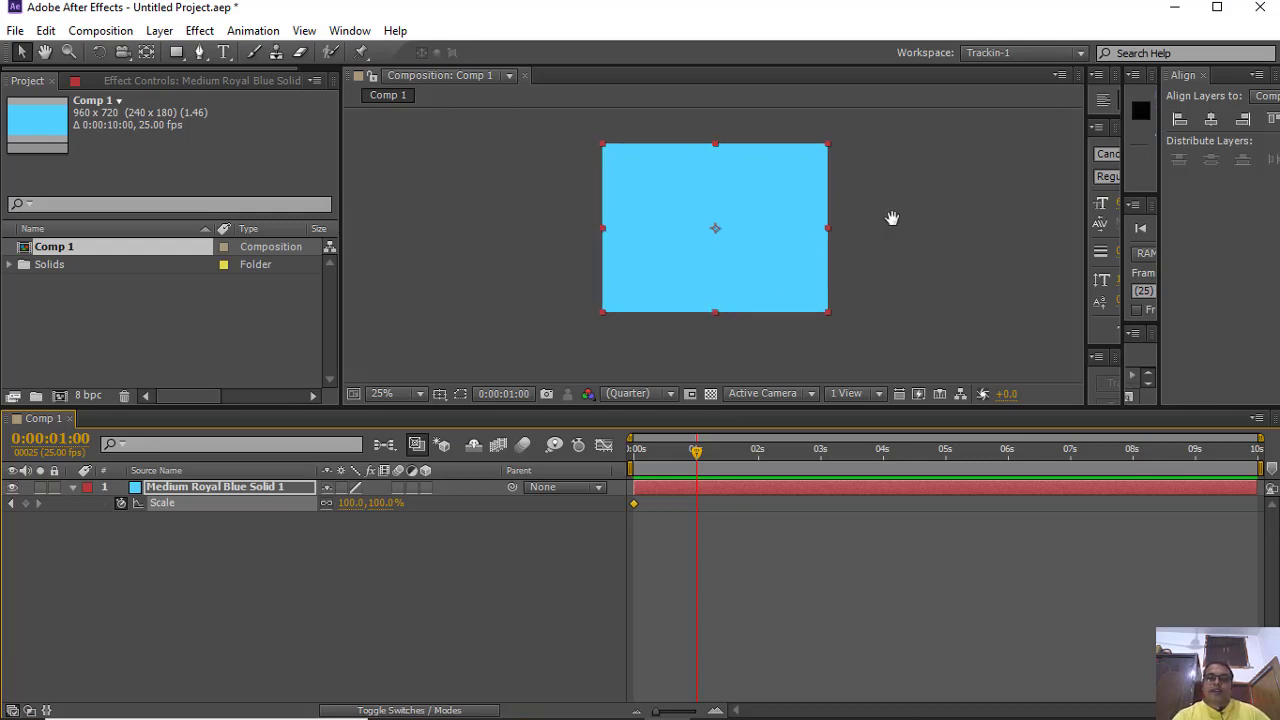
{"action": "left_click", "coordinate": [351, 503]}
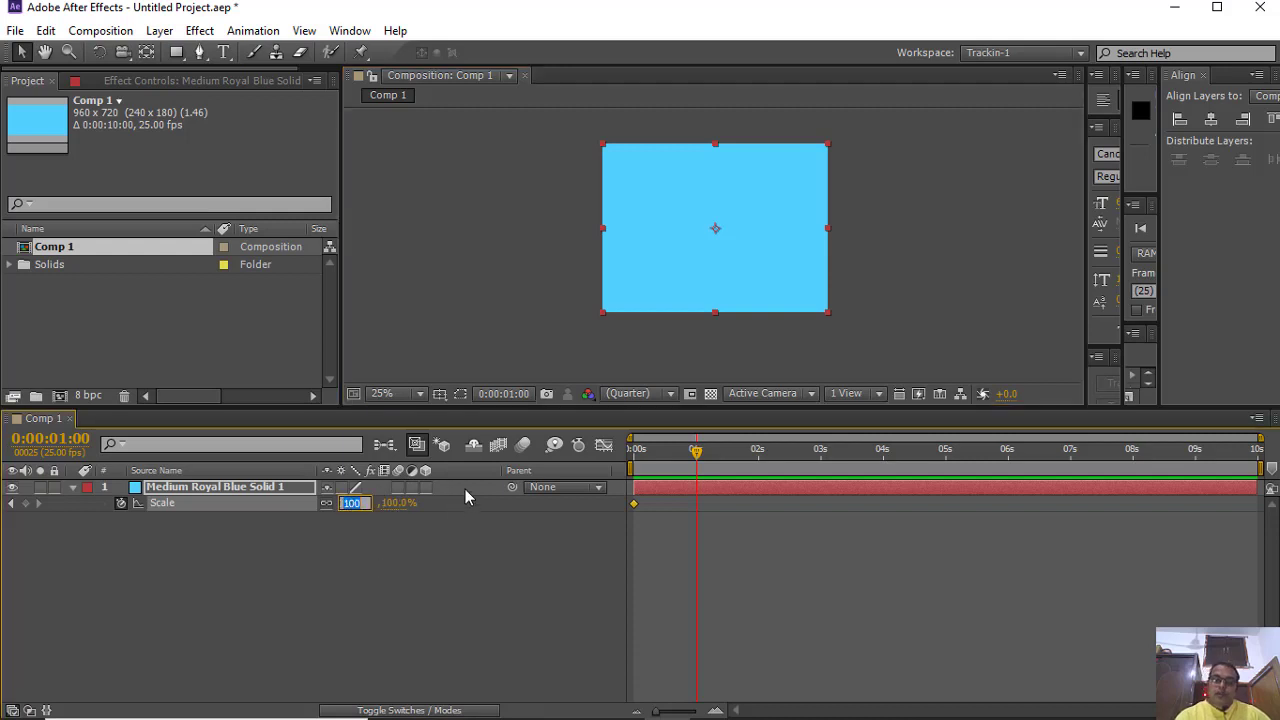
{"action": "type", "text": "0"}
{"action": "left_click", "coordinate": [409, 532]}
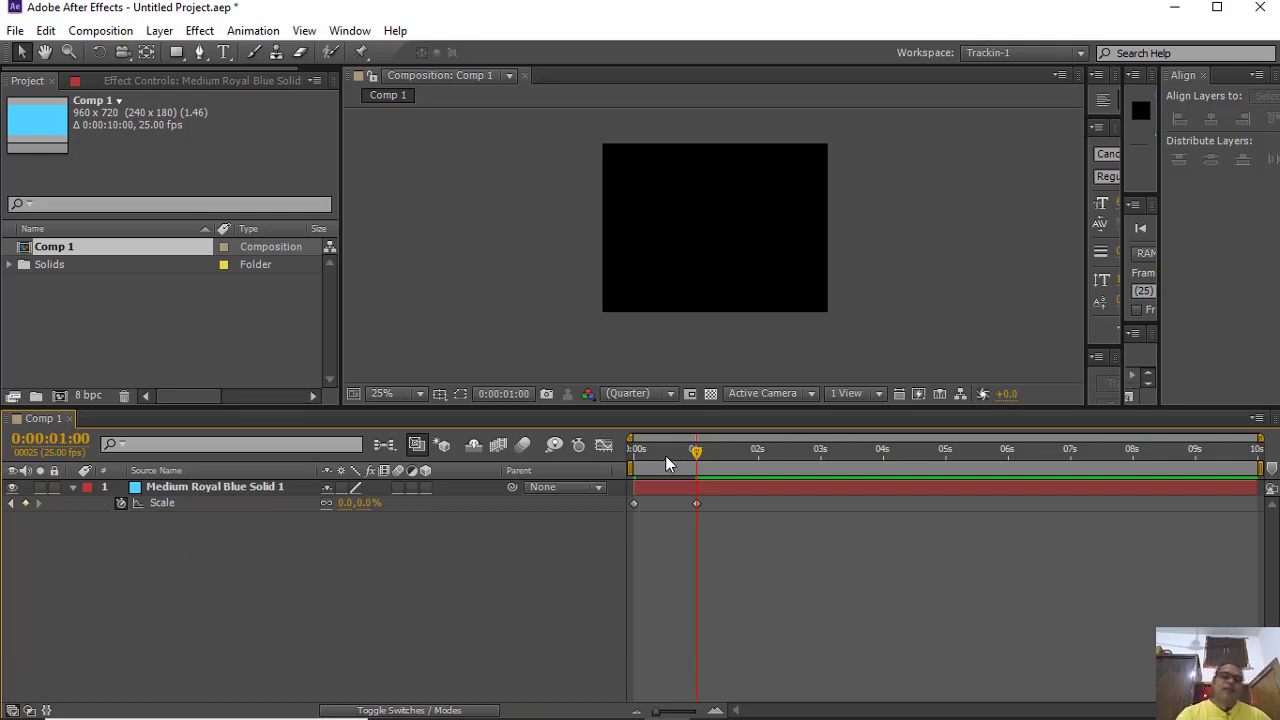
{"action": "left_click_drag", "start_coordinate": [668, 463], "coordinate": [600, 468]}
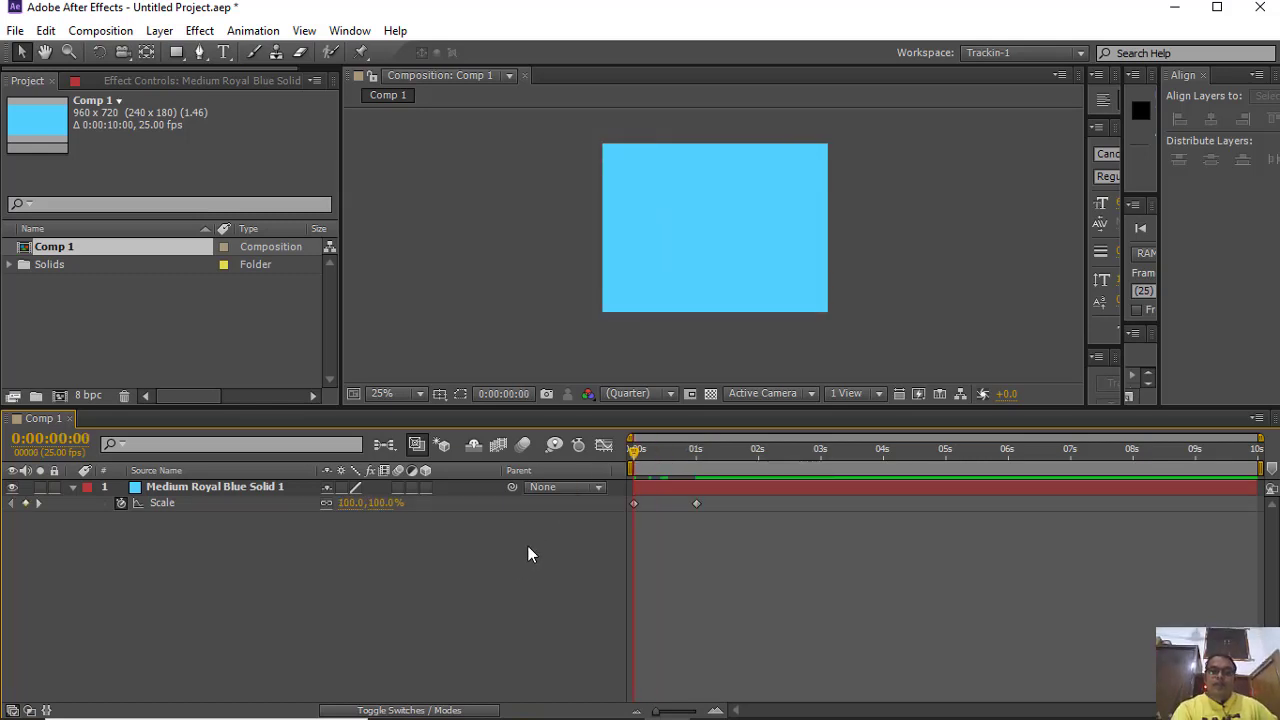
{"action": "key", "text": "space"}
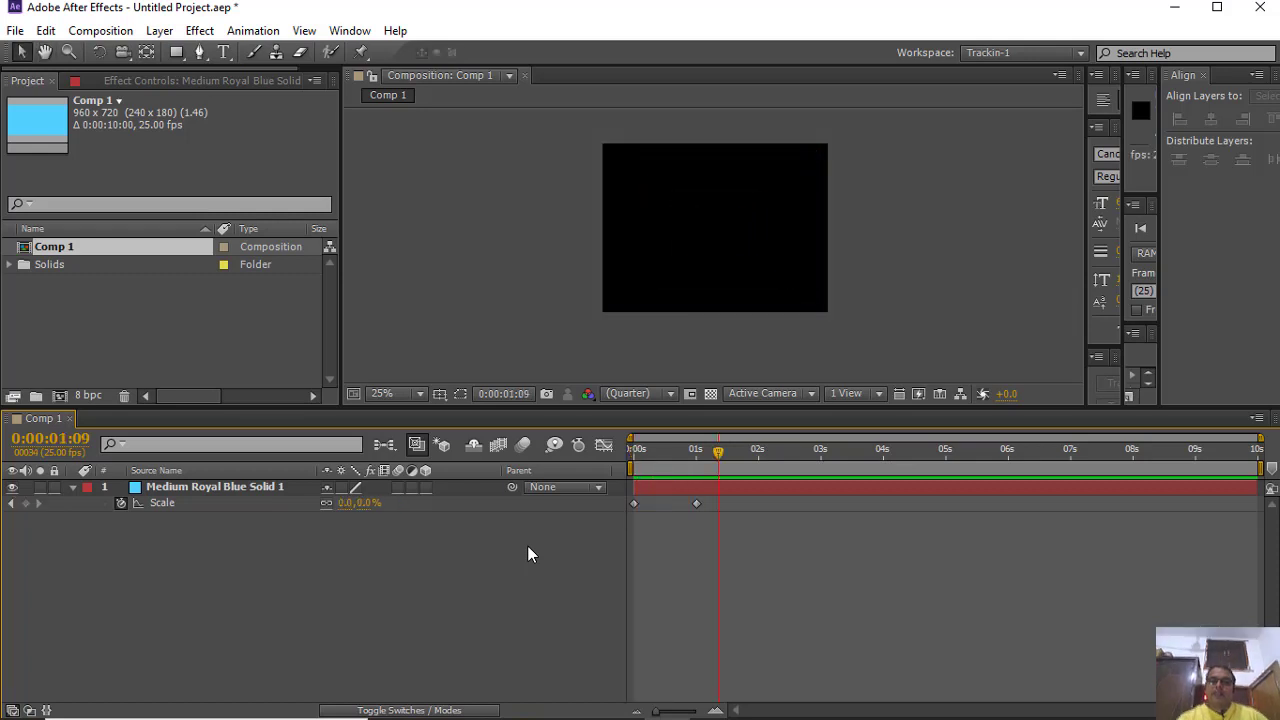
Copy both Scale keyframes of the solid and paste them at 2 seconds
{"action": "left_click_drag", "start_coordinate": [717, 462], "coordinate": [757, 467]}
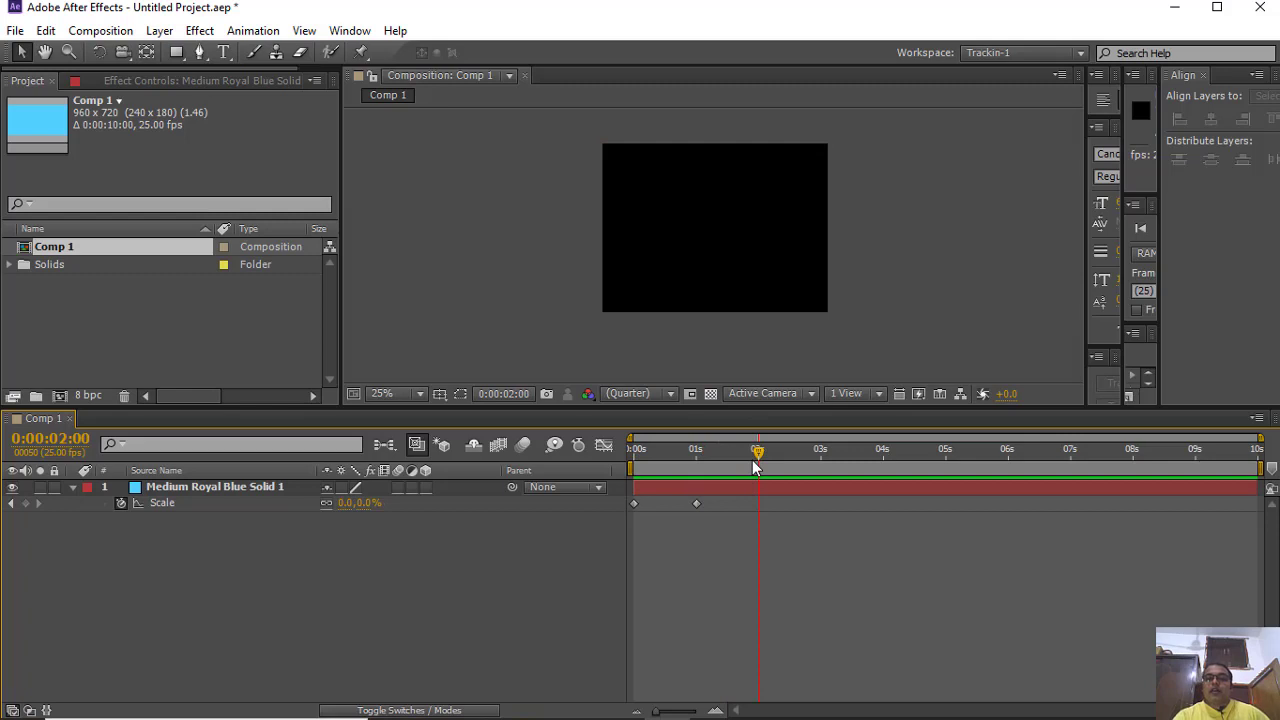
{"action": "left_click_drag", "start_coordinate": [723, 504], "coordinate": [617, 522]}
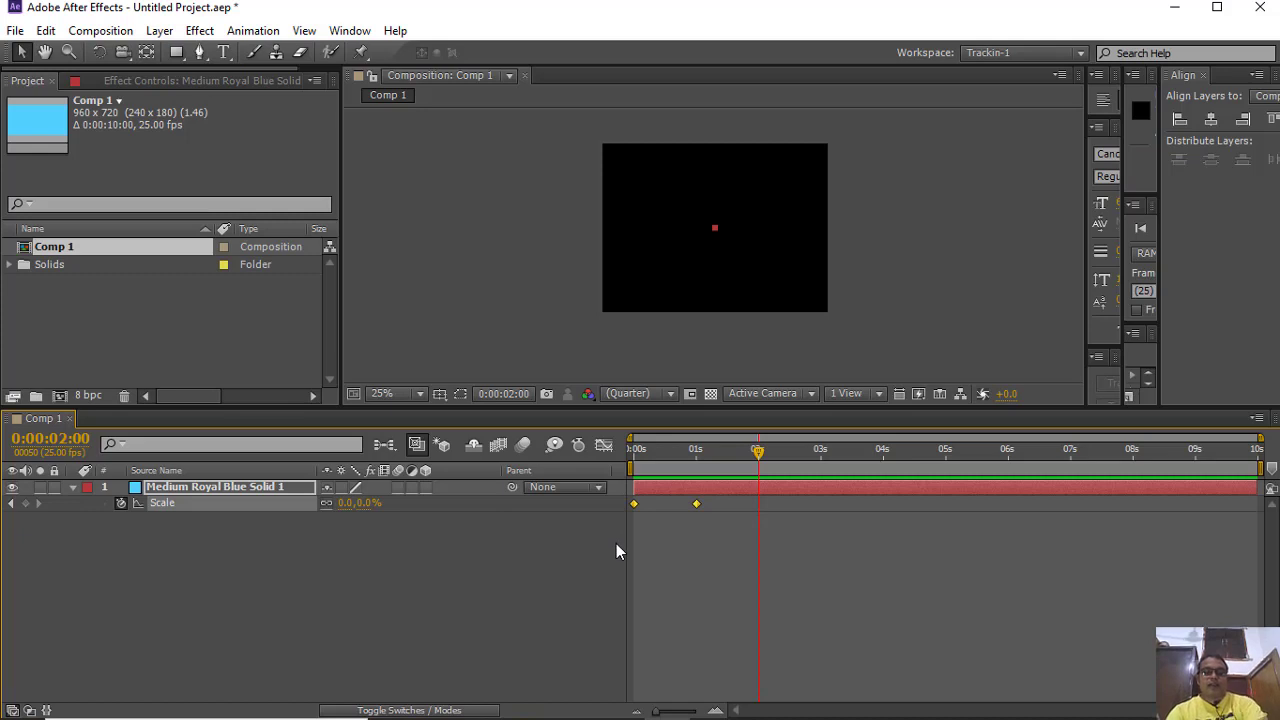
{"action": "key", "text": "ctrl+c"}
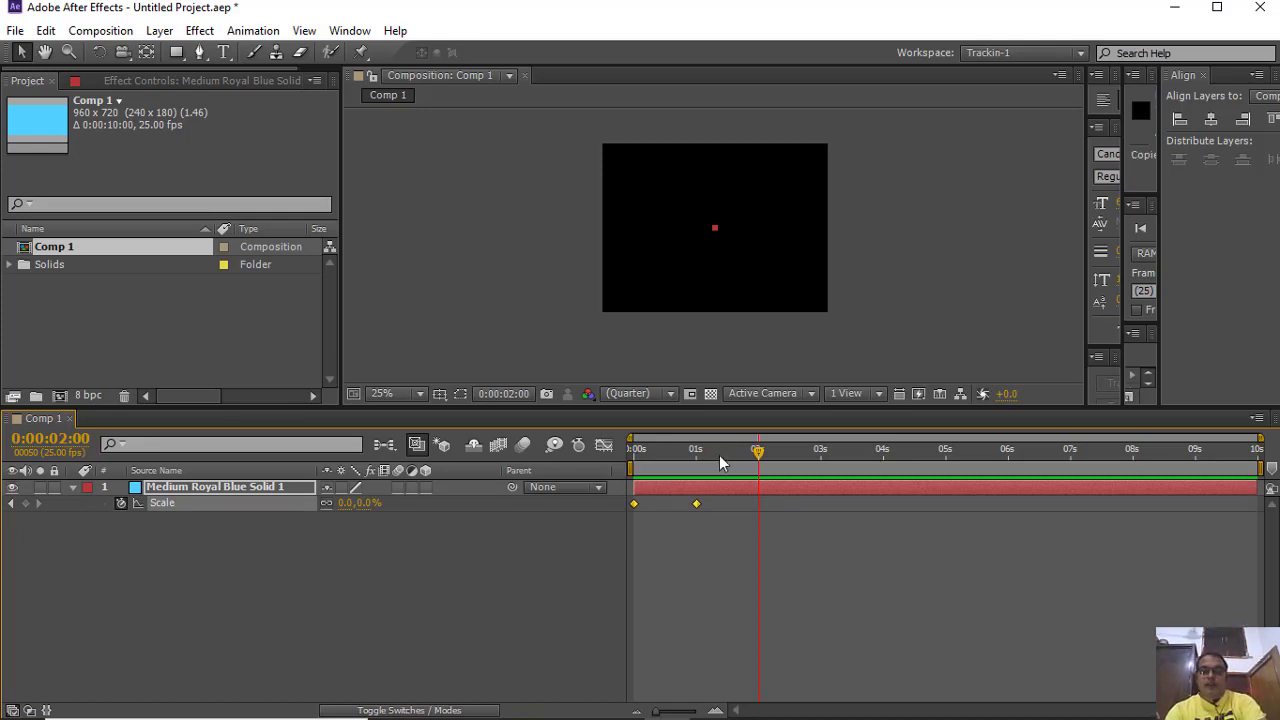
{"action": "key", "text": "ctrl+v"}
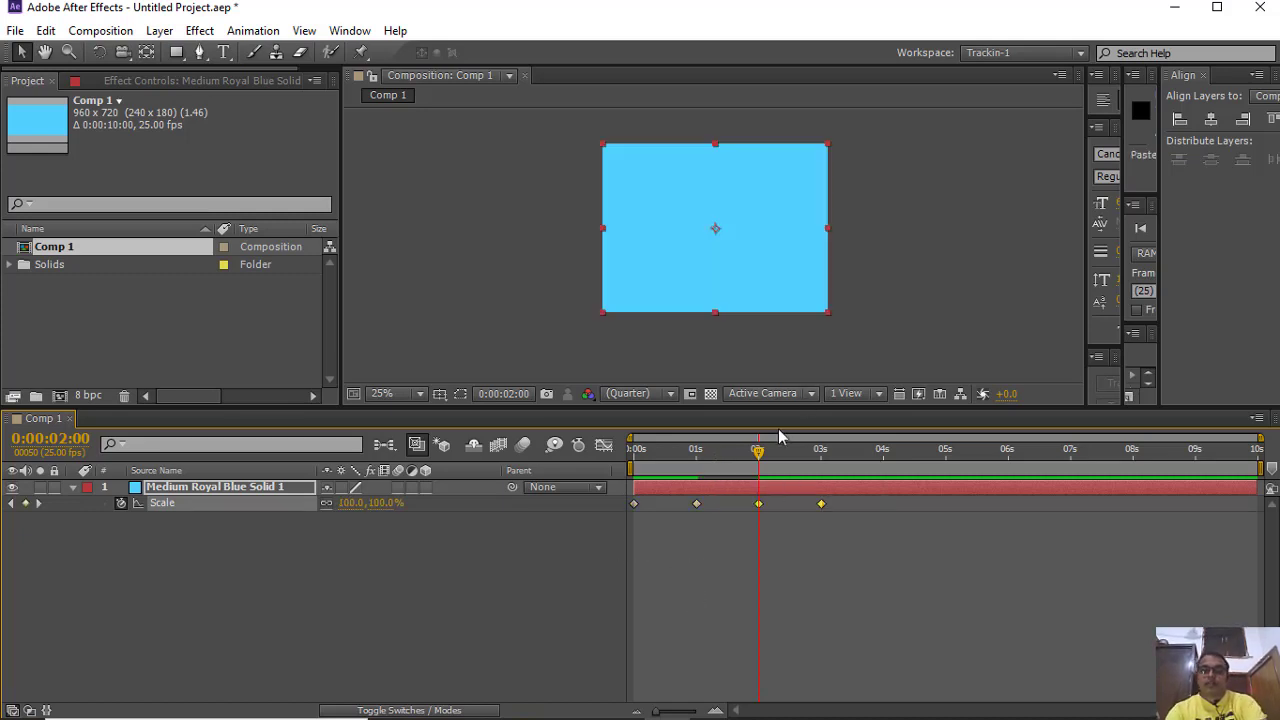
Copy all four Scale keyframes and paste them at 4 seconds and again at 8 seconds
{"action": "left_click_drag", "start_coordinate": [758, 450], "coordinate": [882, 452]}
{"action": "left_click", "coordinate": [823, 509]}
{"action": "left_click_drag", "start_coordinate": [829, 497], "coordinate": [616, 527]}
{"action": "key", "text": "ctrl+c"}
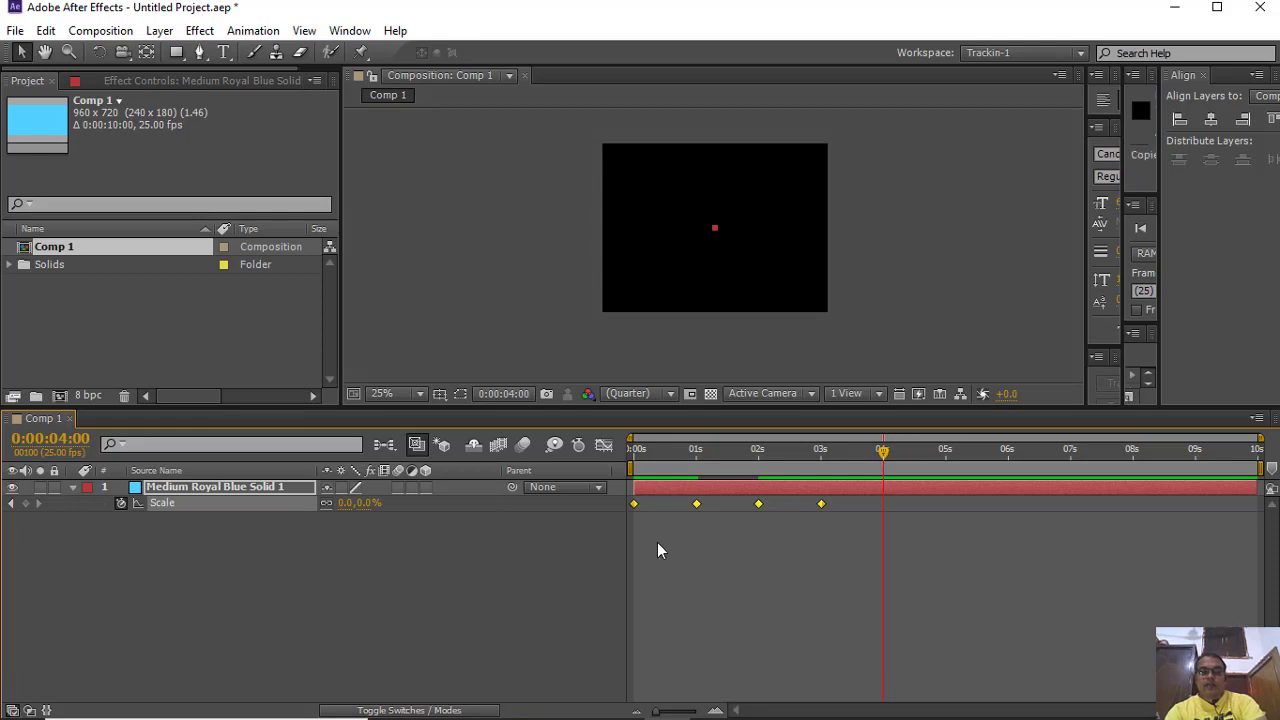
{"action": "key", "text": "ctrl+v"}
{"action": "left_click_drag", "start_coordinate": [884, 452], "coordinate": [1132, 430]}
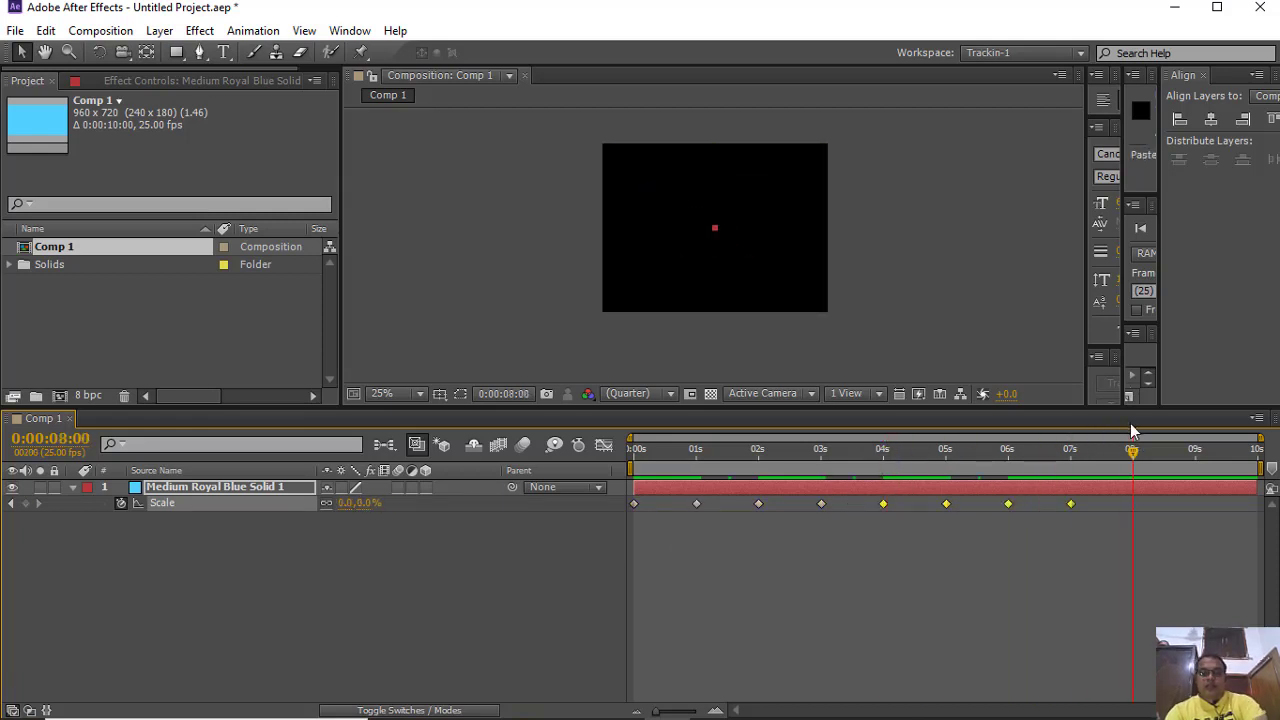
{"action": "key", "text": "ctrl+v"}
Preview the repeating scale animation from the start of the composition and return to 0 seconds
{"action": "key", "text": "Home"}
{"action": "left_click", "coordinate": [490, 552]}
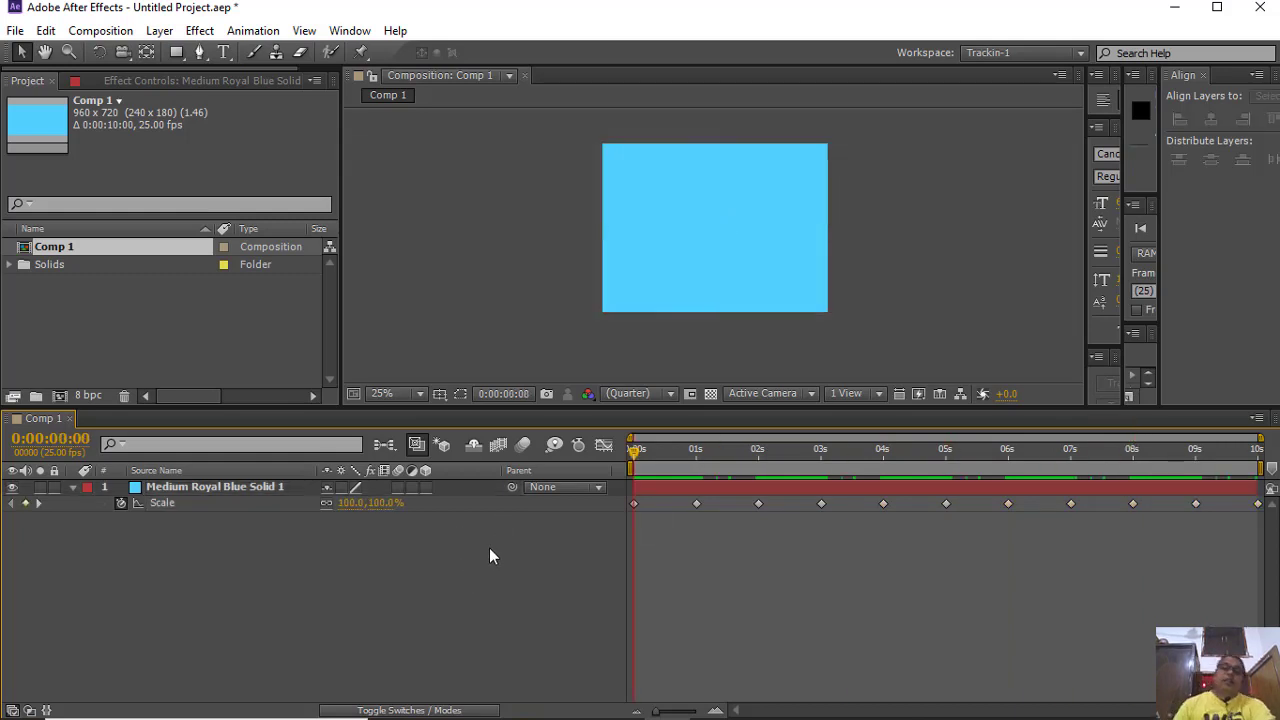
{"action": "key", "text": "space"}
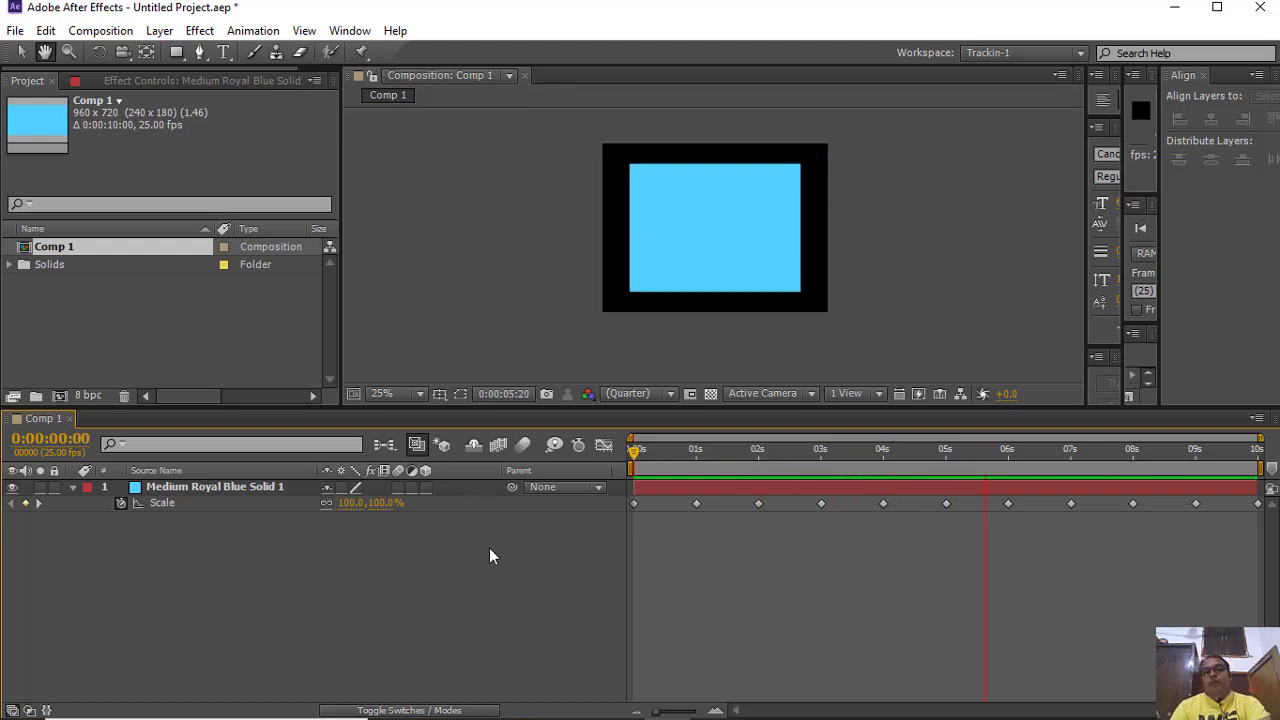
{"action": "key", "text": "space"}
{"action": "left_click_drag", "start_coordinate": [771, 454], "coordinate": [627, 452]}
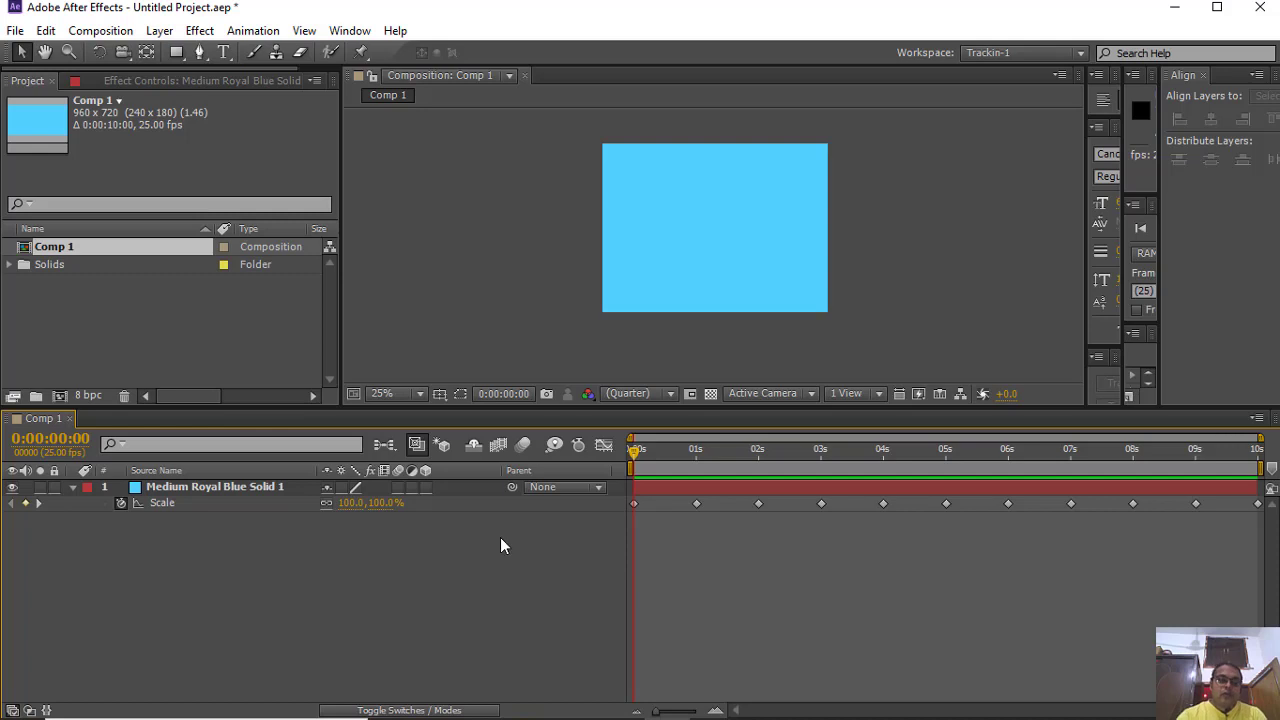
Remove all Scale keyframes from the solid and, with proportions unconstrained, set its vertical scale to 0%
{"action": "left_click", "coordinate": [121, 503]}
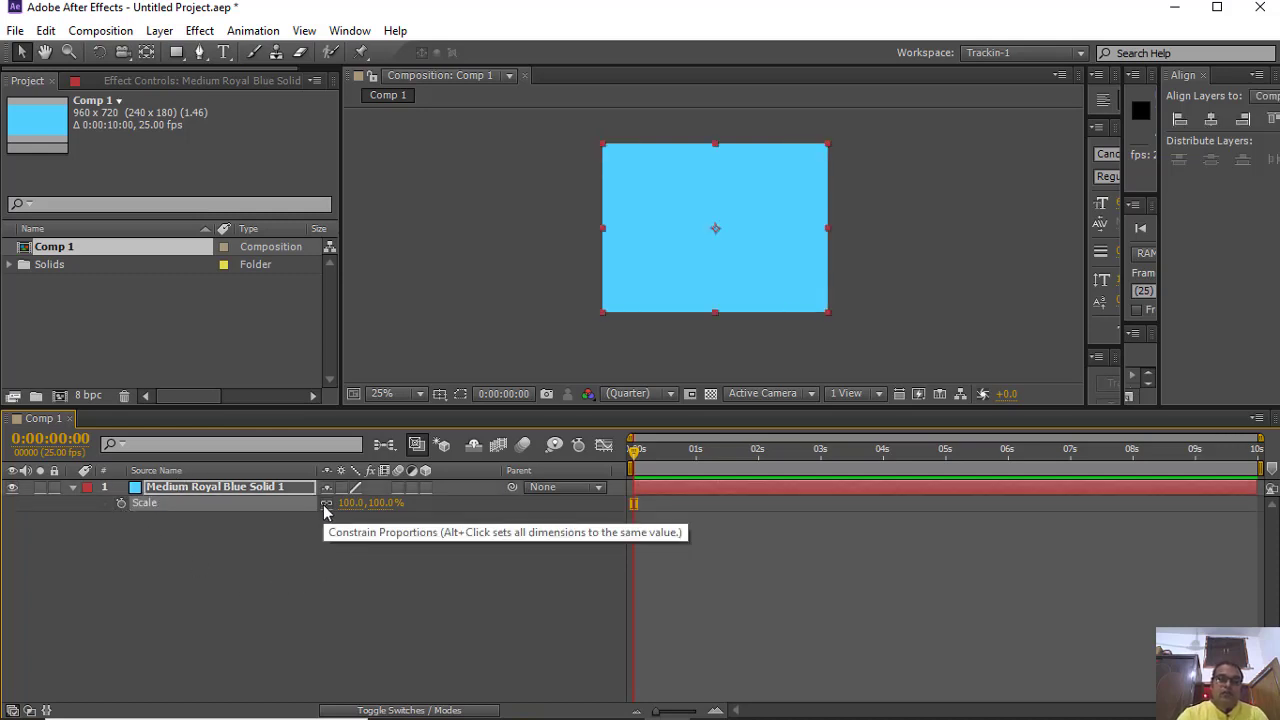
{"action": "left_click_drag", "start_coordinate": [386, 508], "coordinate": [311, 521]}
{"action": "left_click", "coordinate": [374, 503]}
{"action": "type", "text": "0"}
{"action": "left_click", "coordinate": [417, 551]}
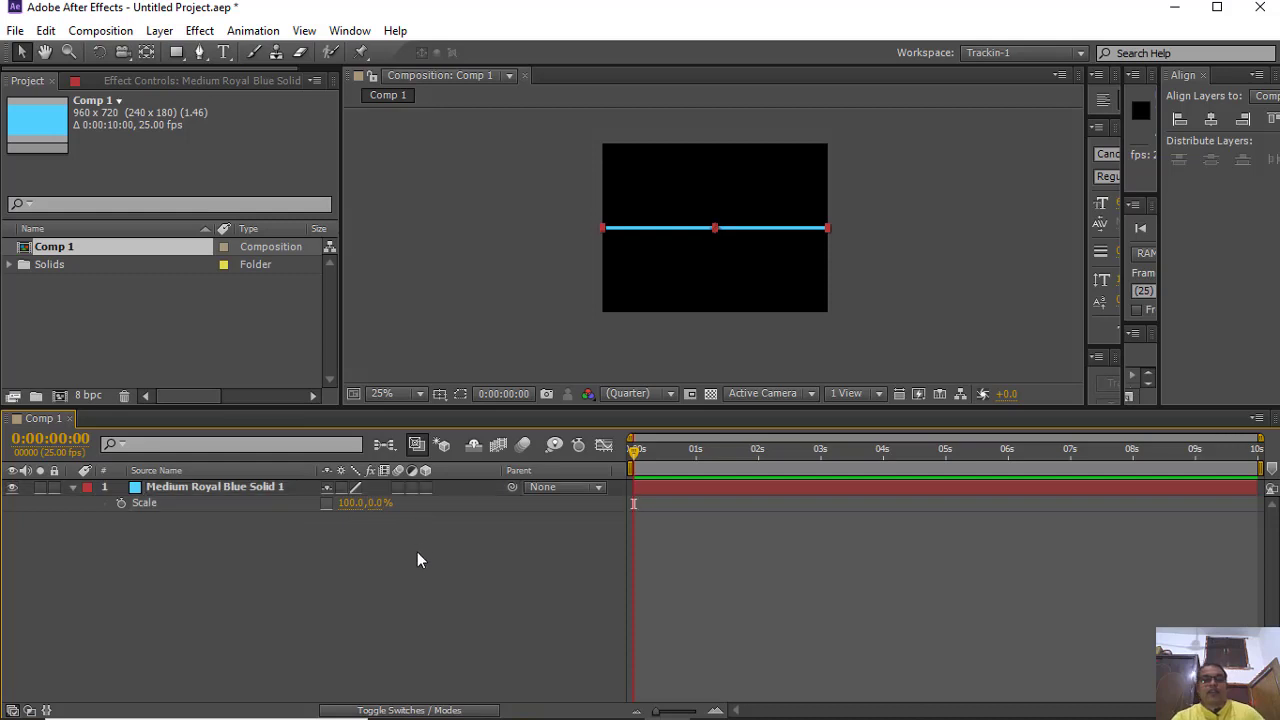
Add a Scale keyframe at 0 seconds and set the solid's vertical scale to 100% at 1 second
{"action": "left_click", "coordinate": [121, 503]}
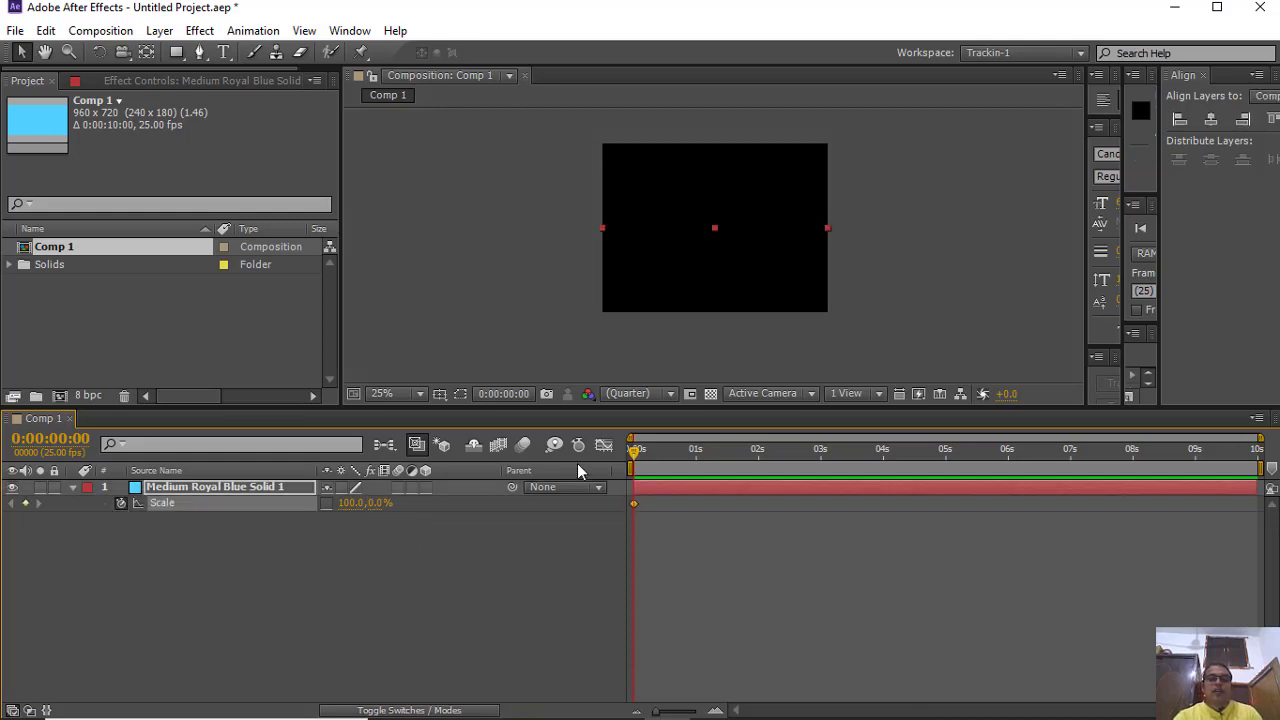
{"action": "left_click", "coordinate": [698, 468]}
{"action": "left_click", "coordinate": [377, 503]}
{"action": "type", "text": "100"}
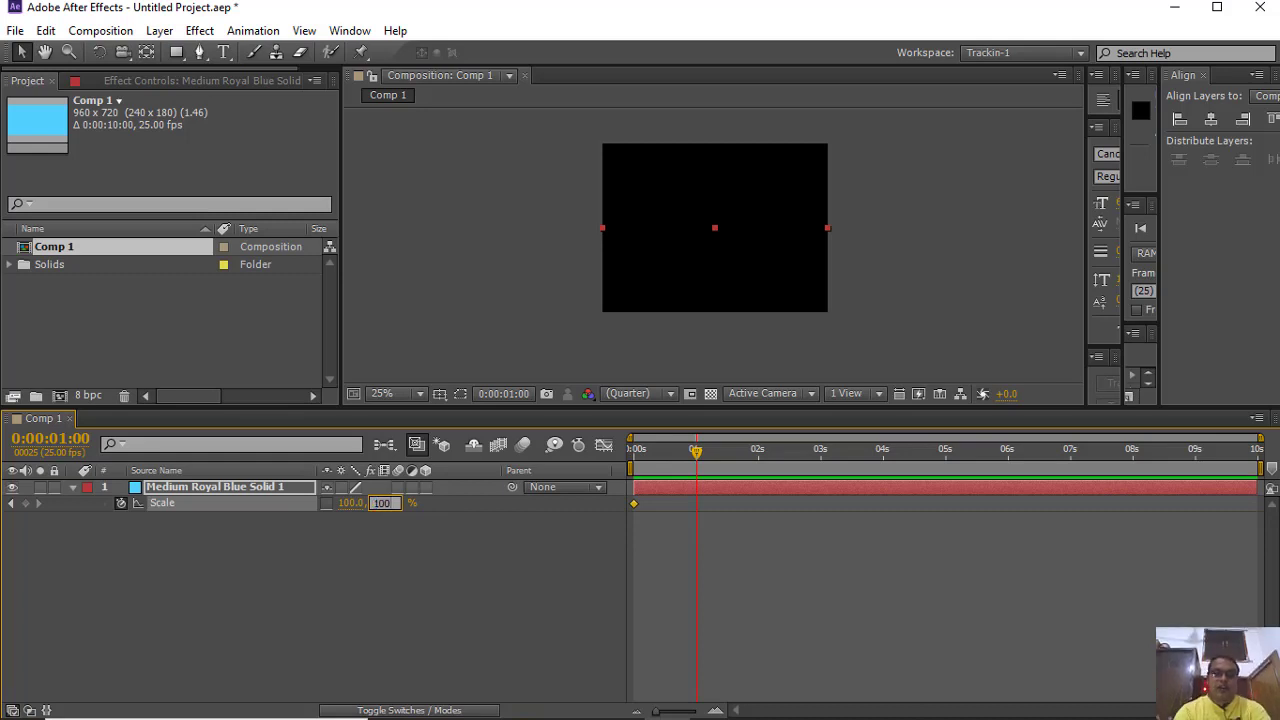
{"action": "key", "text": "Return"}
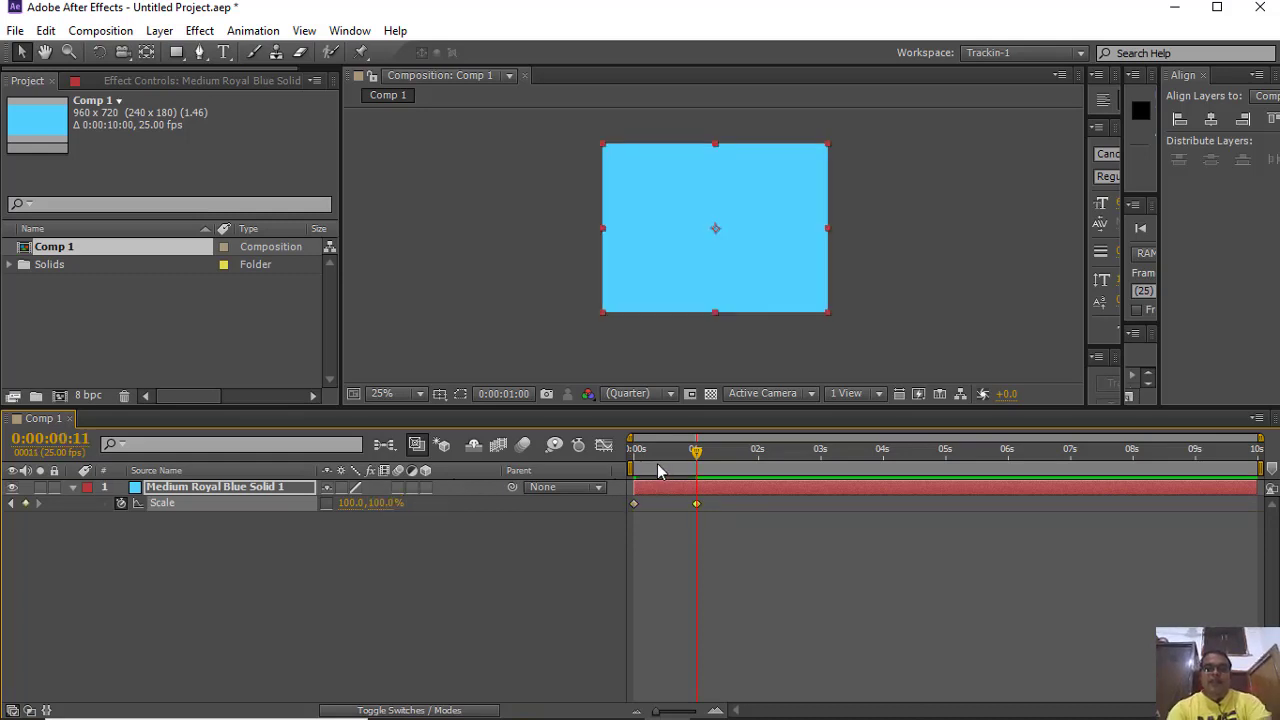
Preview the vertical scale animation from the start and set the current time to 1 second
{"action": "key", "text": "Home"}
{"action": "left_click", "coordinate": [489, 576]}
{"action": "key", "text": "space"}
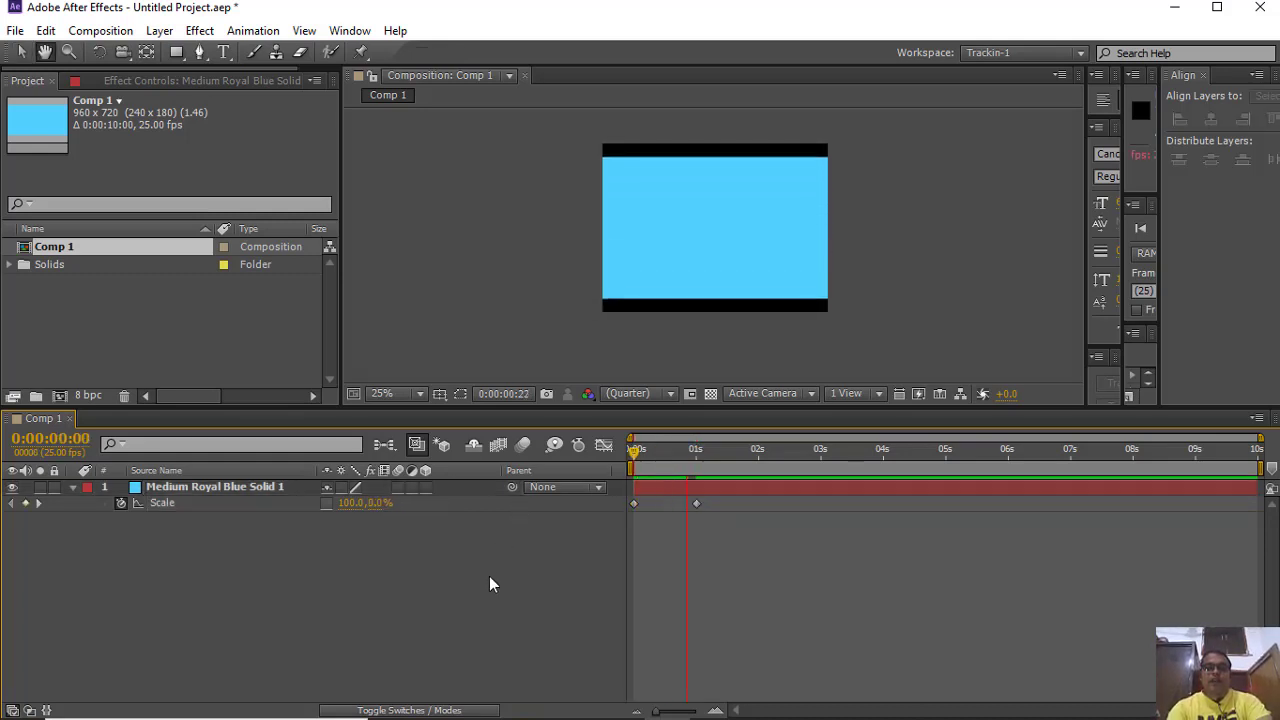
{"action": "mouse_move", "coordinate": [698, 460]}
{"action": "left_mouse_down"}
{"action": "mouse_move", "coordinate": [628, 470]}
{"action": "mouse_move", "coordinate": [636, 458]}
{"action": "mouse_move", "coordinate": [697, 462]}
{"action": "mouse_move", "coordinate": [624, 472]}
{"action": "mouse_move", "coordinate": [697, 456]}
{"action": "left_mouse_up"}
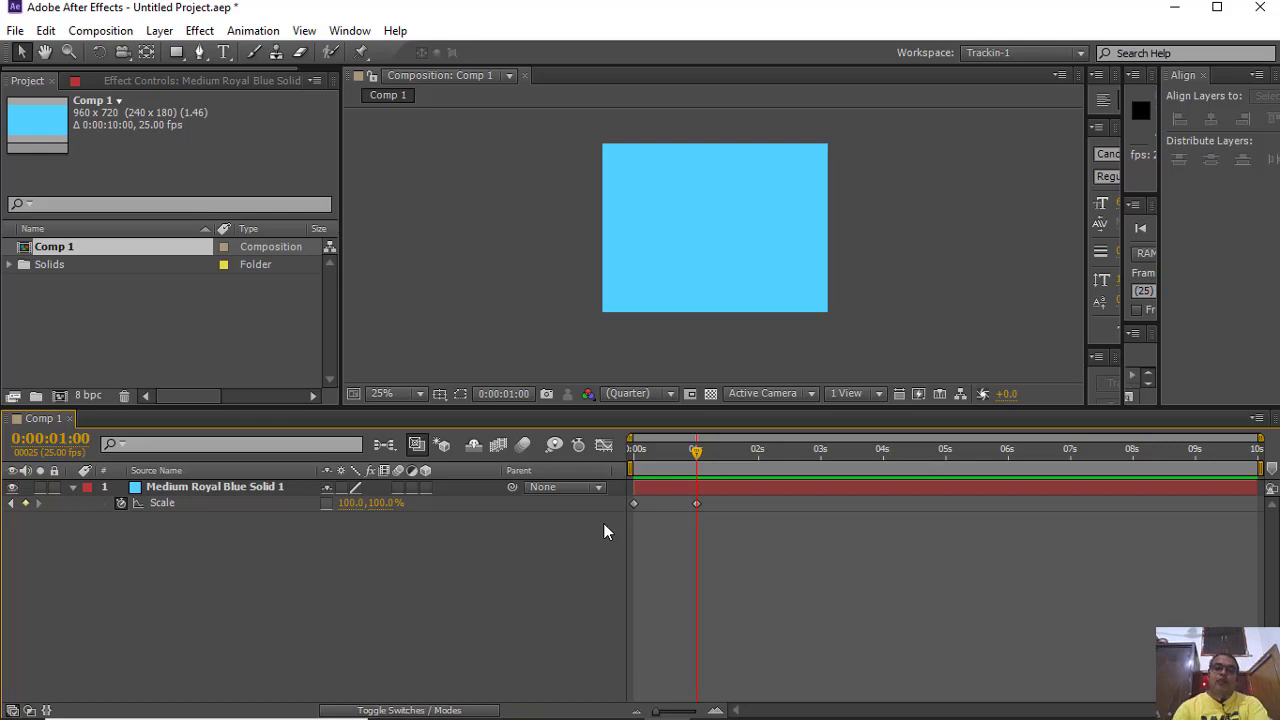
Move the solid's anchor point from its centre to the middle of its top edge with the Pan Behind tool
{"action": "left_click", "coordinate": [648, 456]}
{"action": "left_click_drag", "start_coordinate": [648, 456], "coordinate": [661, 463]}
{"action": "left_click", "coordinate": [663, 489]}
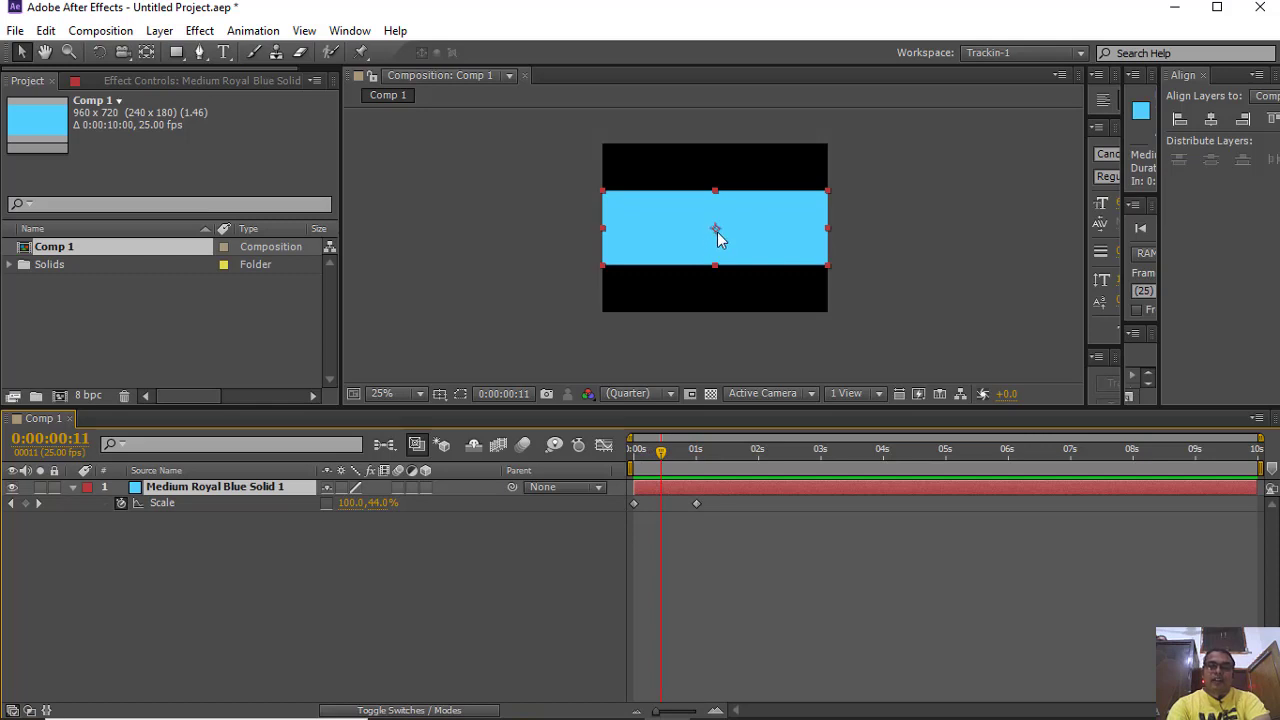
{"action": "left_click_drag", "start_coordinate": [661, 455], "coordinate": [697, 452]}
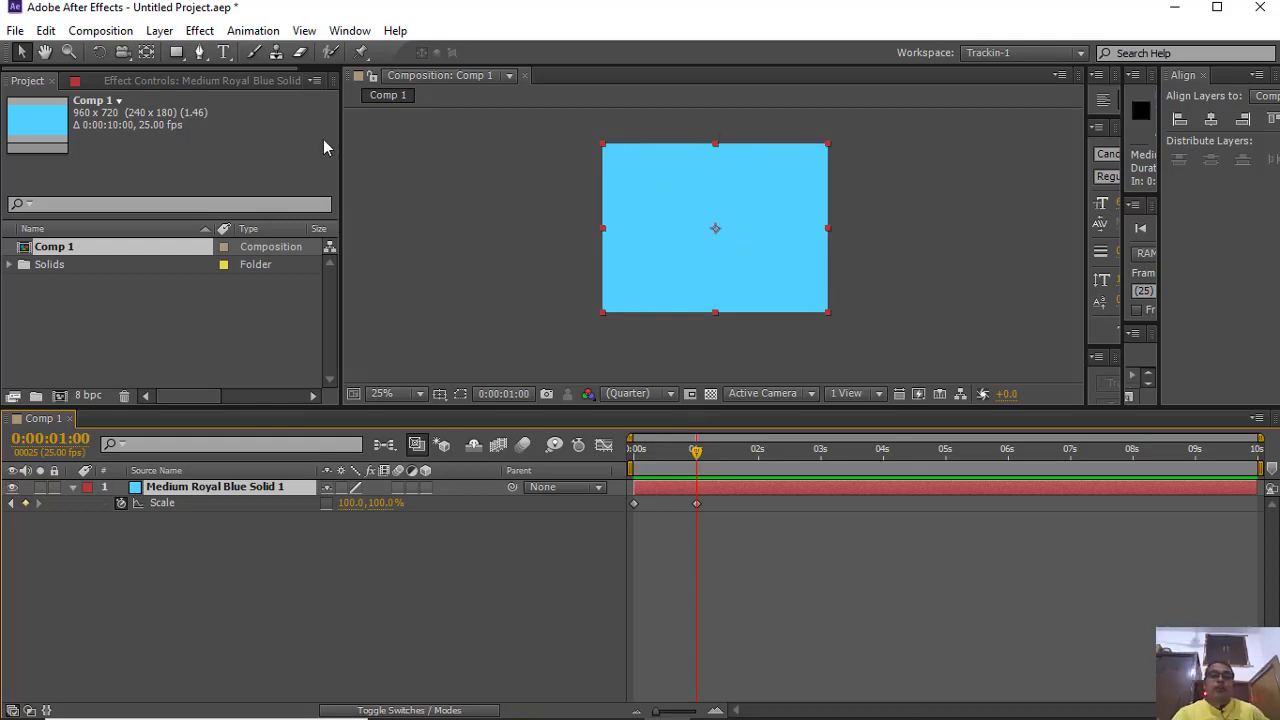
{"action": "left_click", "coordinate": [147, 52]}
{"action": "left_click_drag", "start_coordinate": [714, 231], "coordinate": [715, 148]}
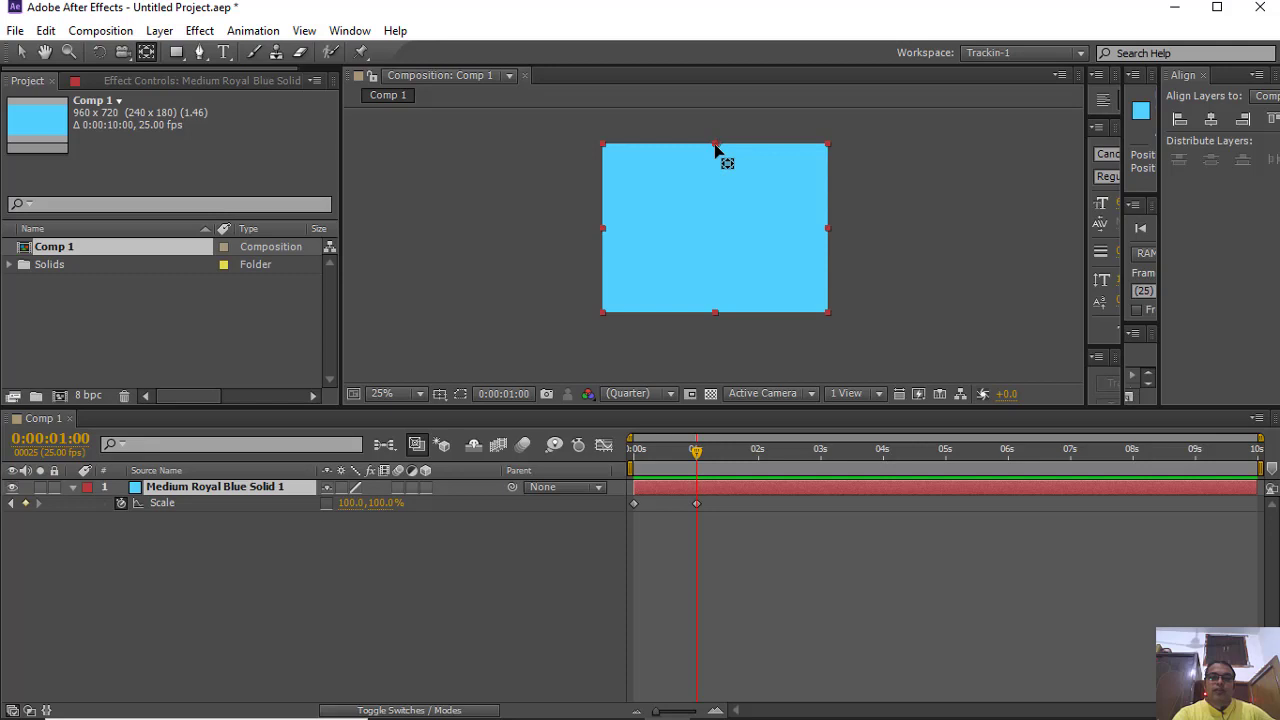
Preview the vertical scale animation from 0 seconds and set the current time to 0:00:02:01
{"action": "left_click_drag", "start_coordinate": [697, 452], "coordinate": [600, 465]}
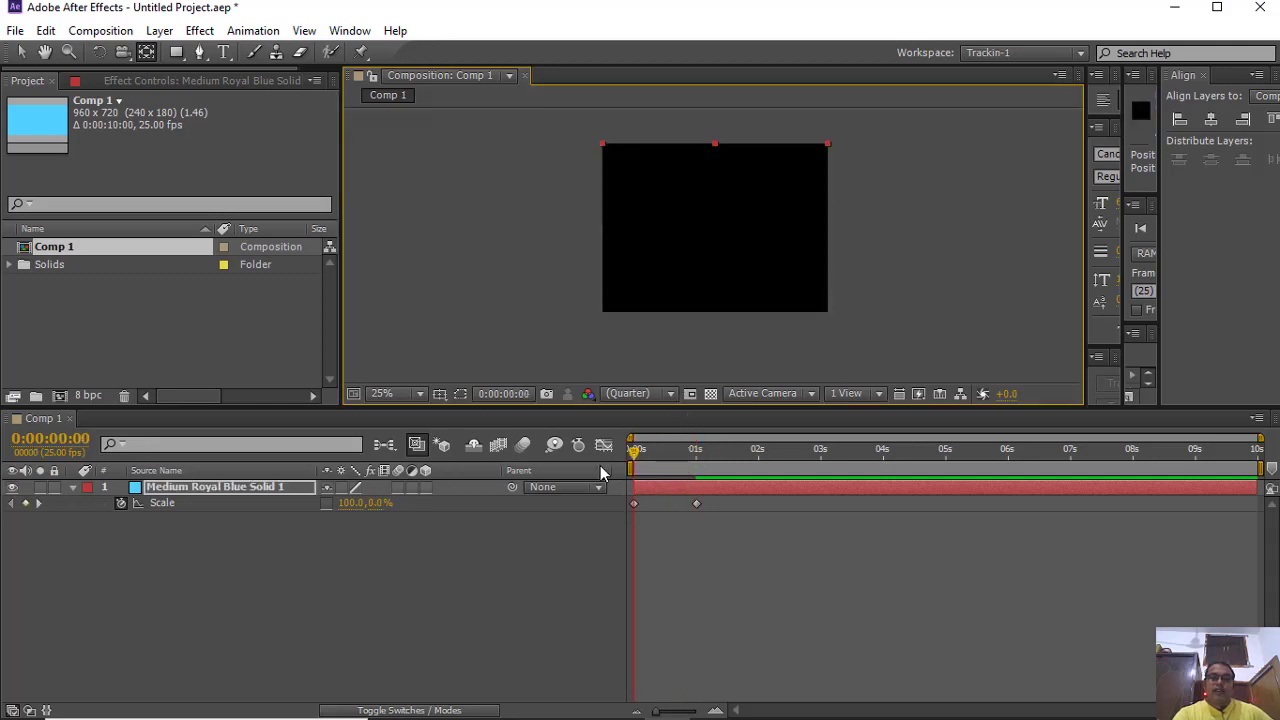
{"action": "left_click", "coordinate": [535, 590]}
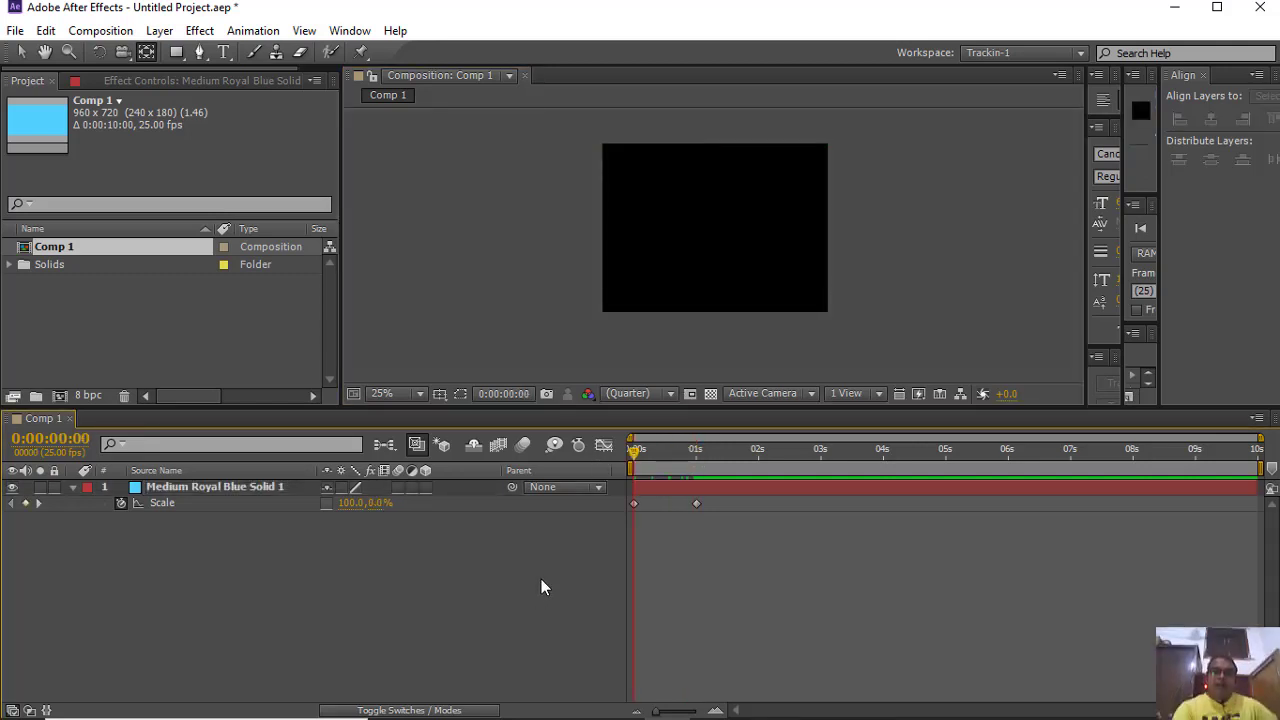
{"action": "key", "text": "space"}
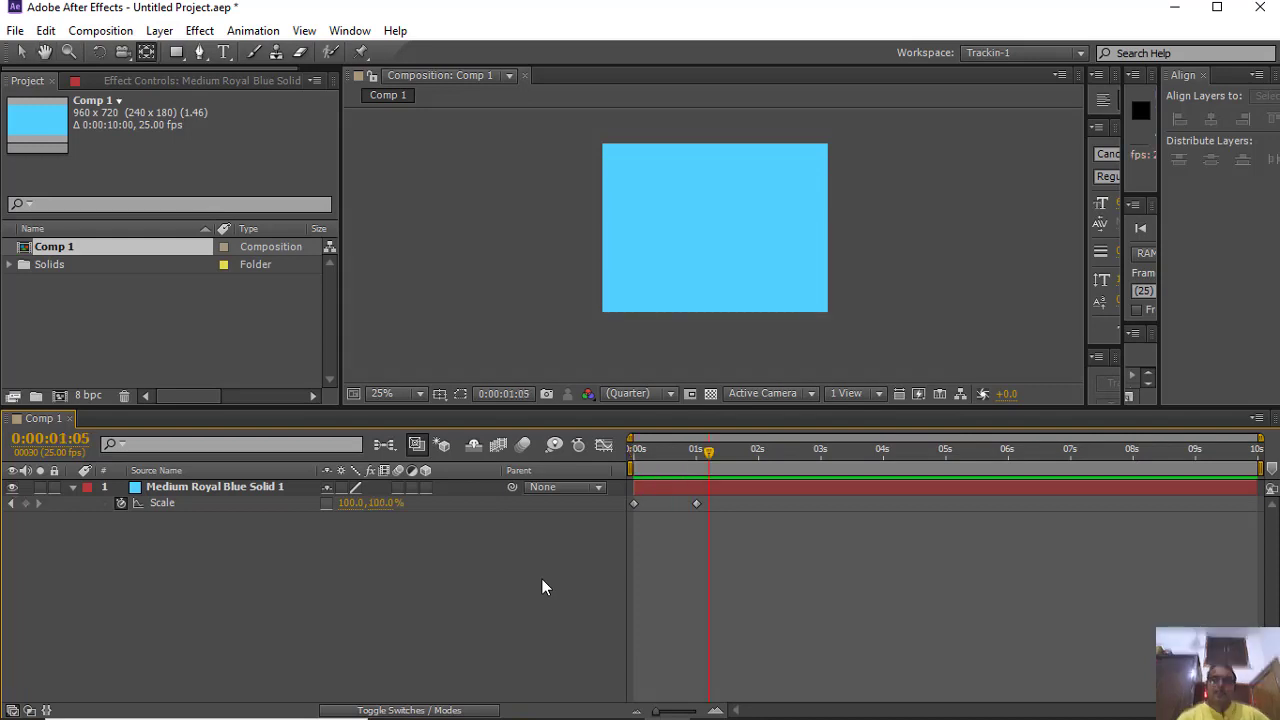
{"action": "left_click_drag", "start_coordinate": [707, 454], "coordinate": [760, 452]}
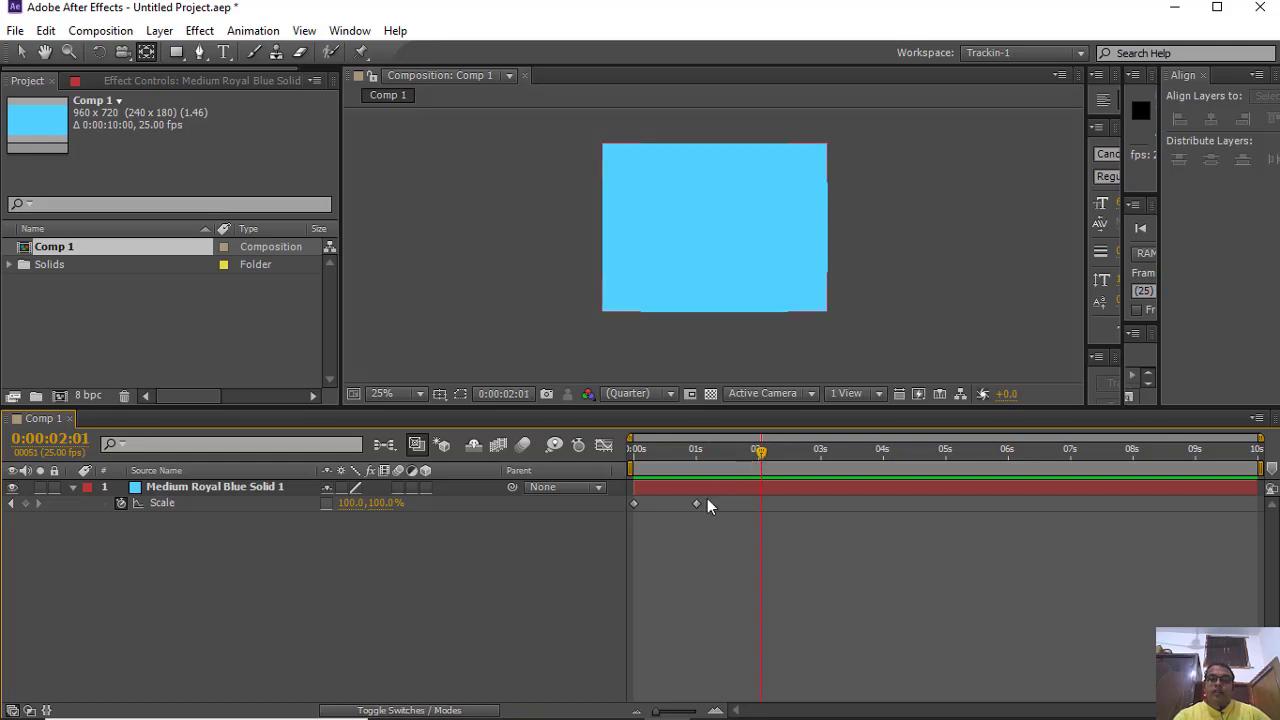
{"action": "left_click_drag", "start_coordinate": [630, 505], "coordinate": [737, 508]}
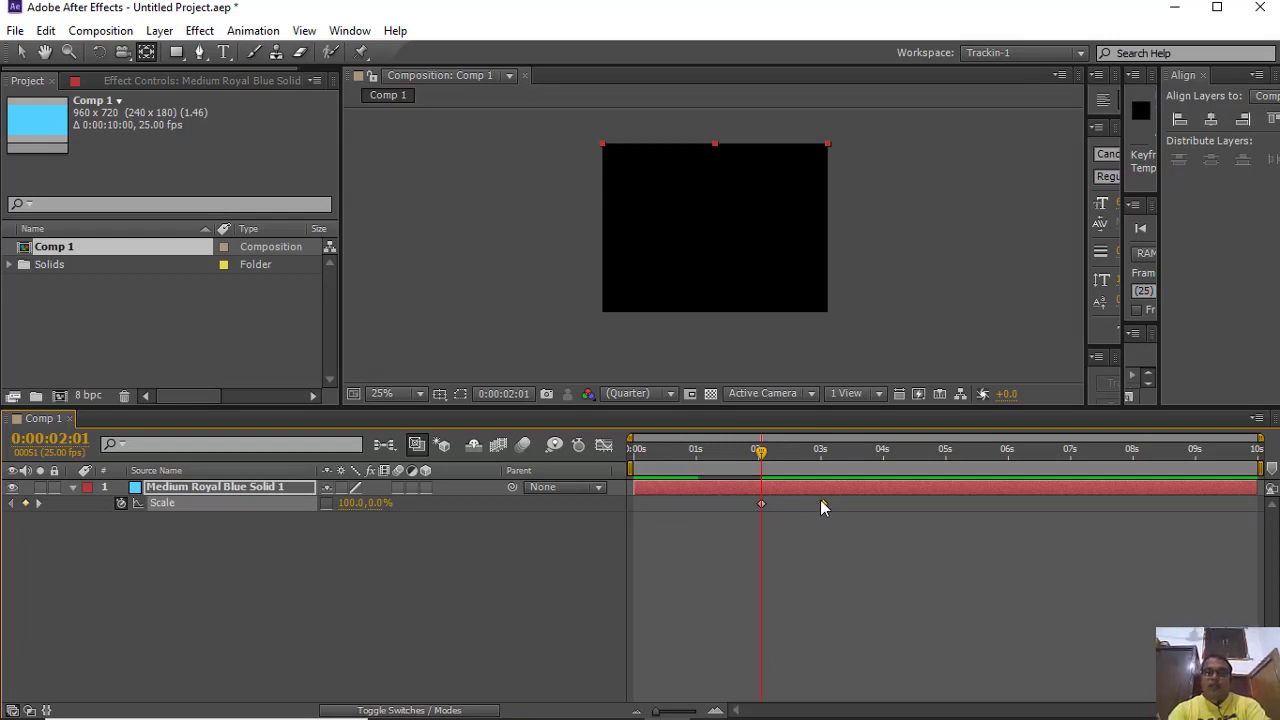
{"action": "key", "text": "space"}
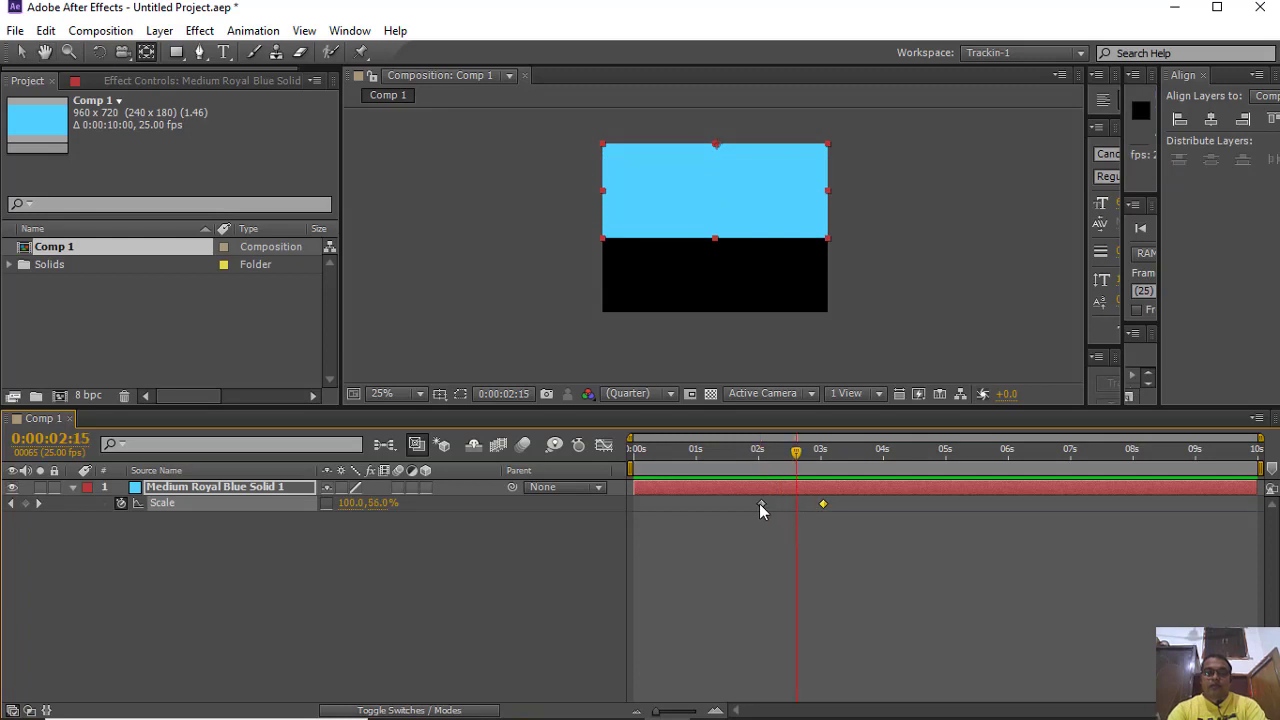
{"action": "left_click", "coordinate": [760, 504]}
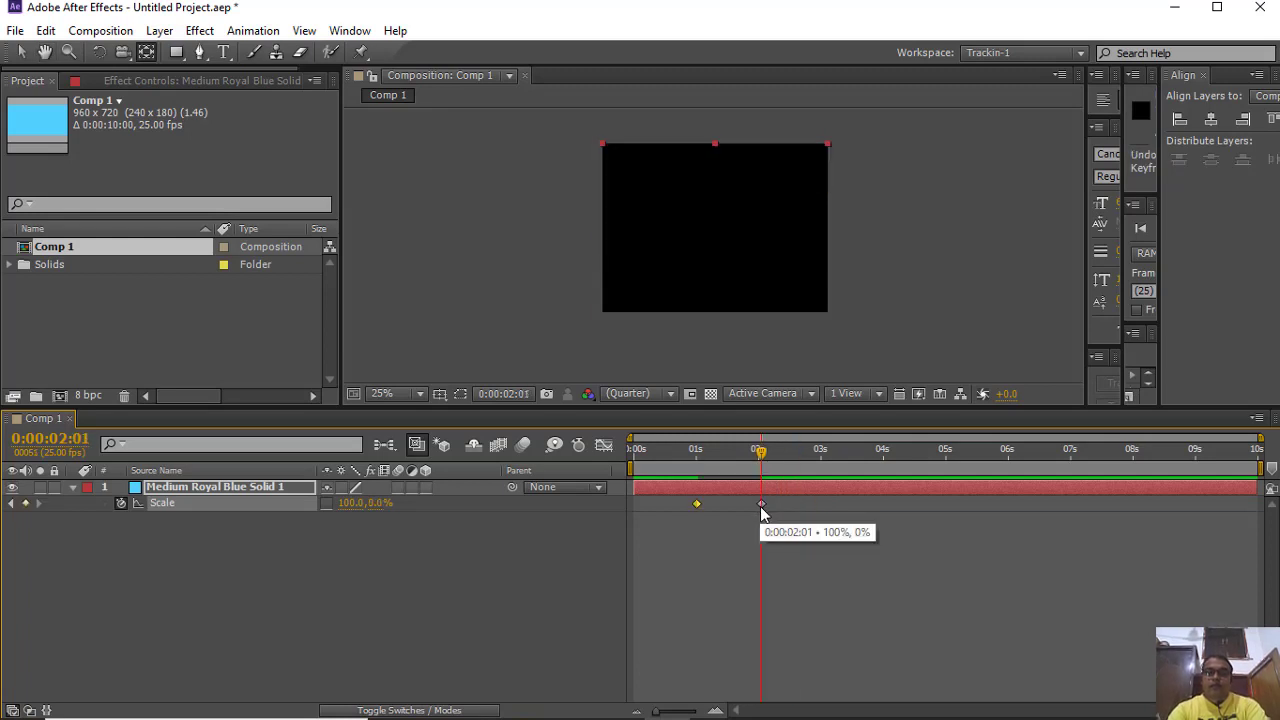
{"action": "key", "text": "Delete"}
Copy the solid's 100% Scale keyframe from 1 second to 0:00:02:01 and its 0% vertical keyframe from 0 seconds to 3 seconds
{"action": "left_click", "coordinate": [696, 503]}
{"action": "key", "text": "ctrl+c"}
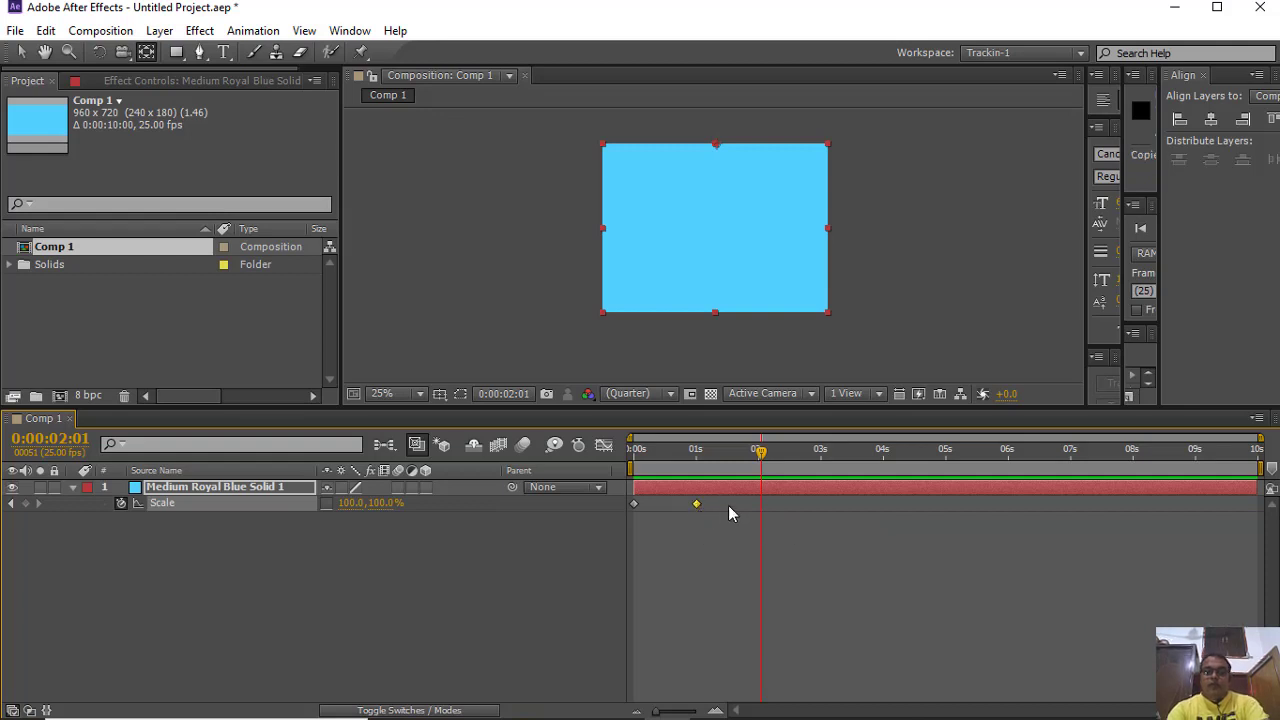
{"action": "key", "text": "ctrl+v"}
{"action": "left_click_drag", "start_coordinate": [760, 452], "coordinate": [821, 456]}
{"action": "left_click", "coordinate": [634, 504]}
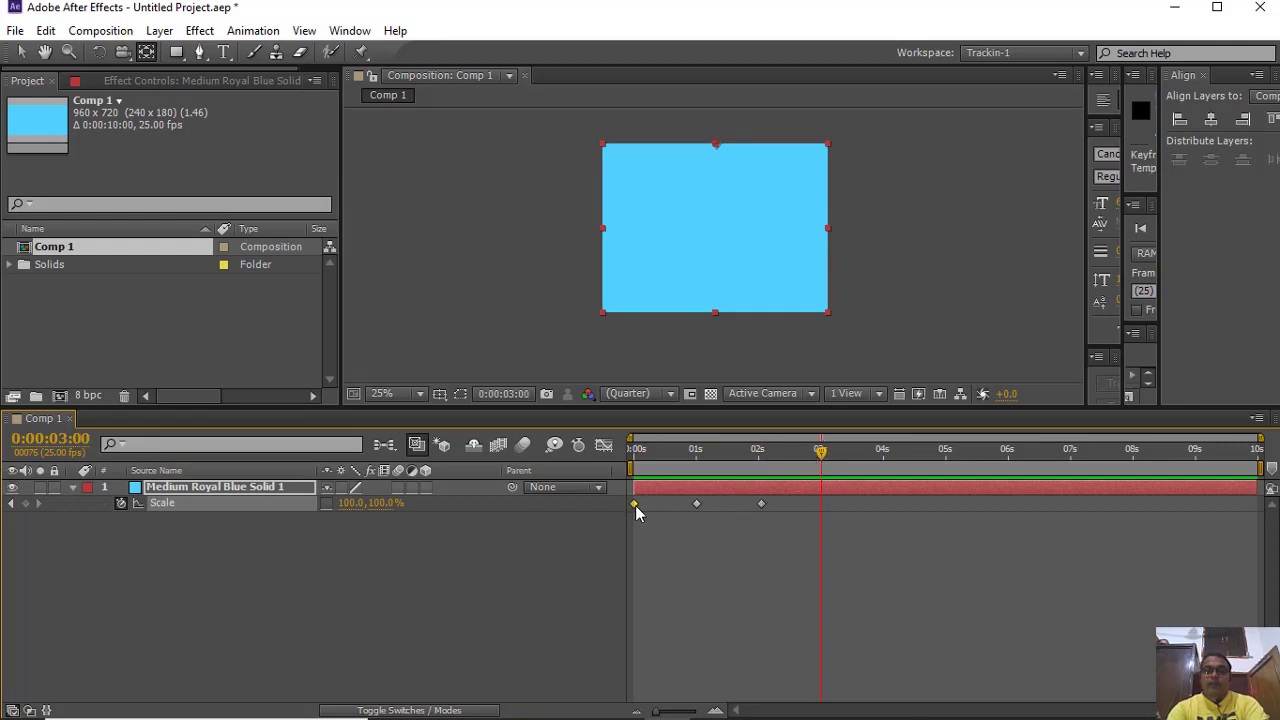
{"action": "key", "text": "ctrl+c"}
{"action": "key", "text": "ctrl+v"}
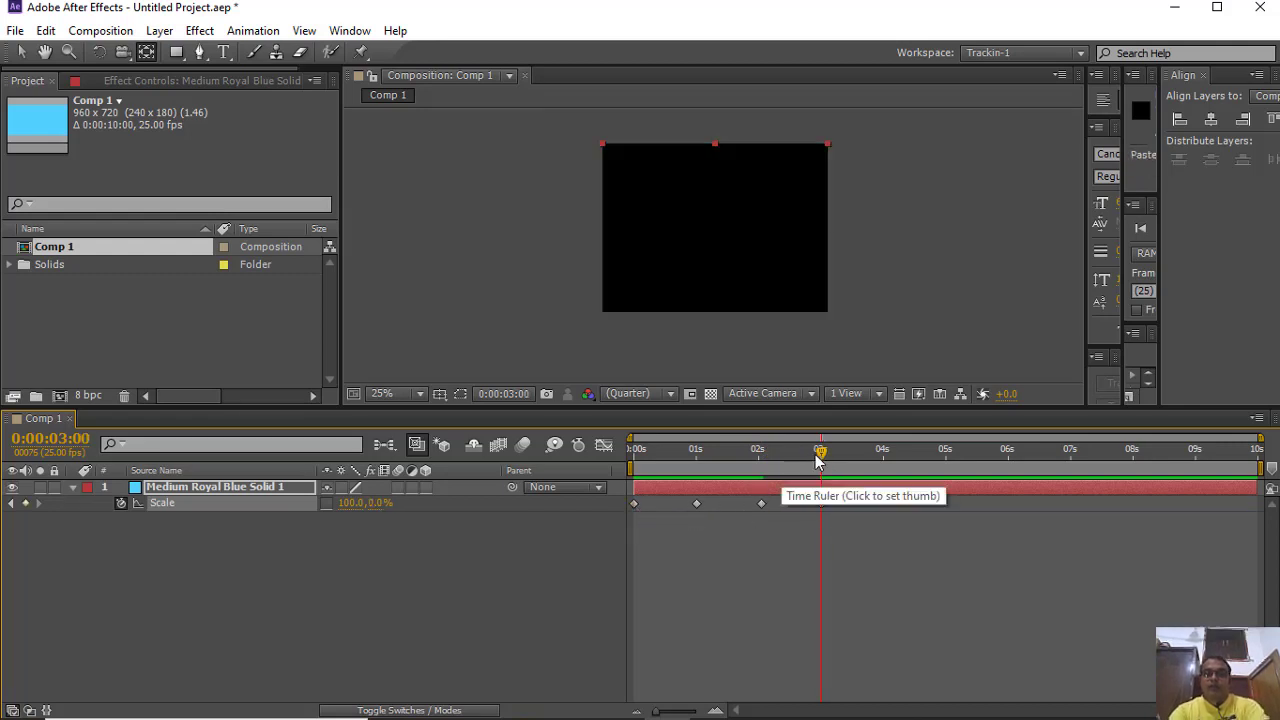
Preview the four-keyframe Scale animation from the start of the composition and scrub through its first two seconds
{"action": "key", "text": "Home"}
{"action": "left_click", "coordinate": [533, 594]}
{"action": "key", "text": "space"}
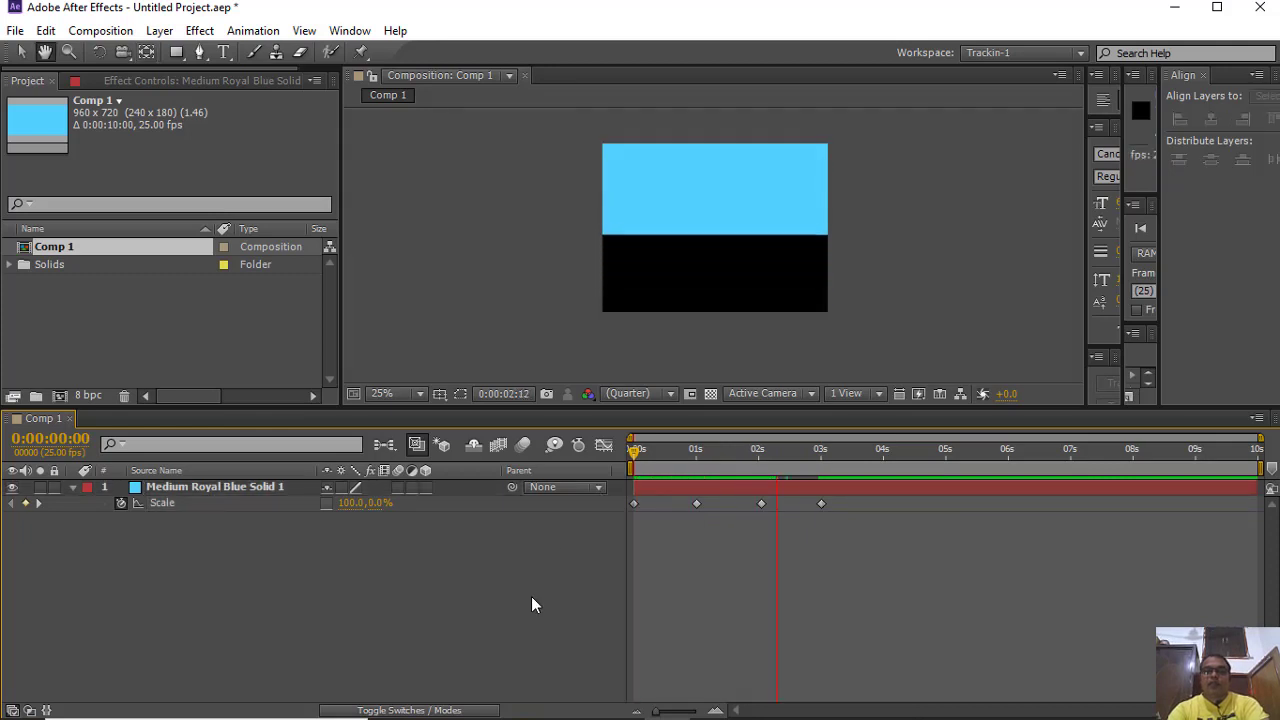
{"action": "key", "text": "space"}
{"action": "key", "text": "Home"}
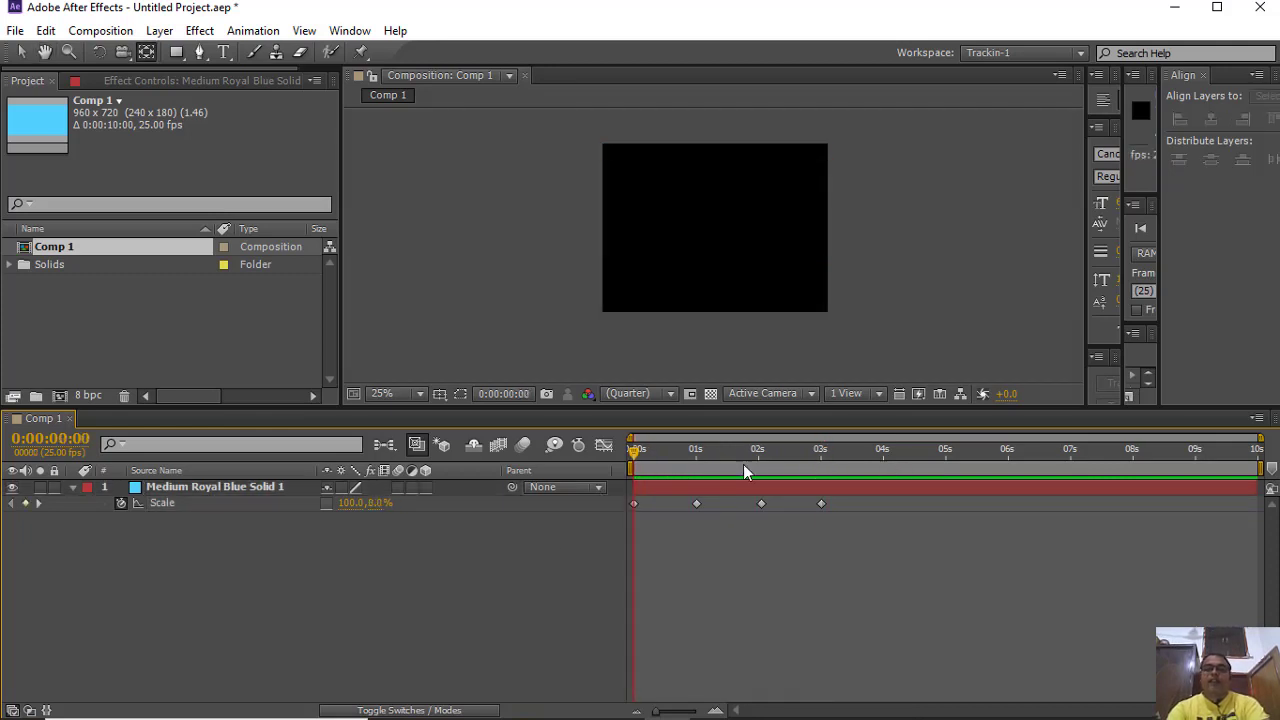
{"action": "key", "text": "space"}
{"action": "left_click_drag", "start_coordinate": [674, 501], "coordinate": [743, 501]}
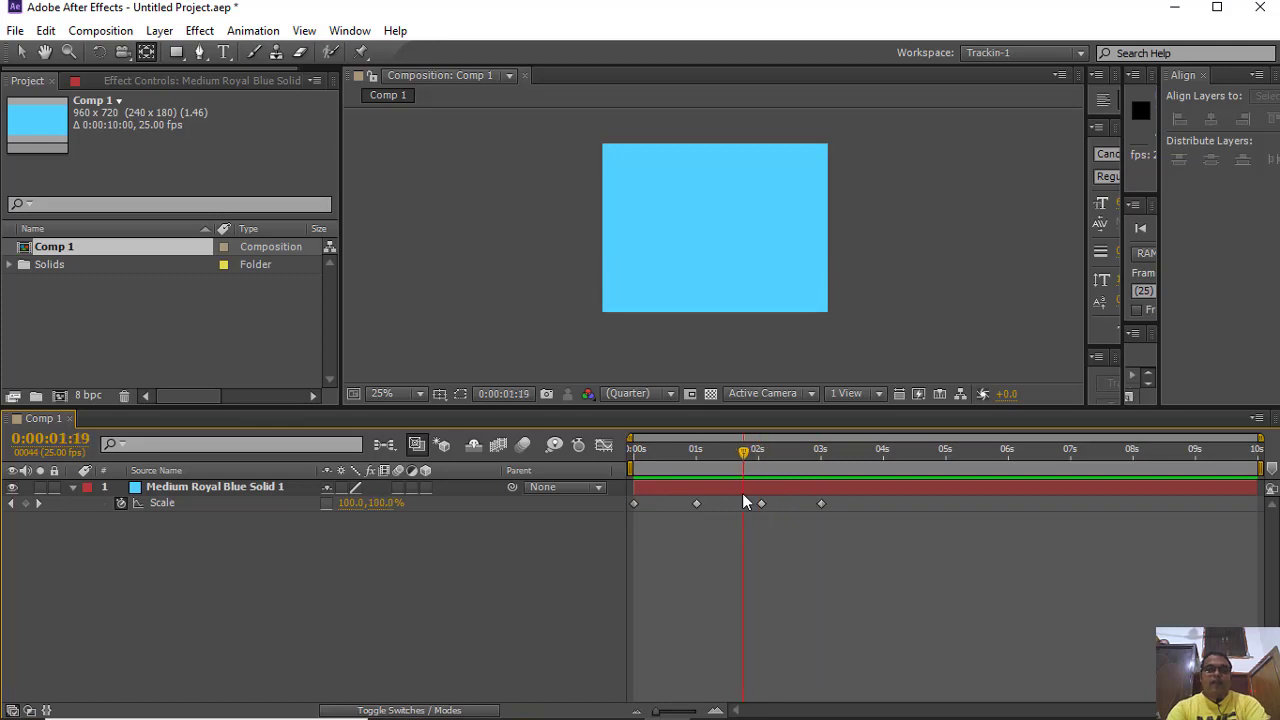
Remove all Scale keyframes from the solid and place its anchor point slightly below the top edge
{"action": "left_click", "coordinate": [121, 503]}
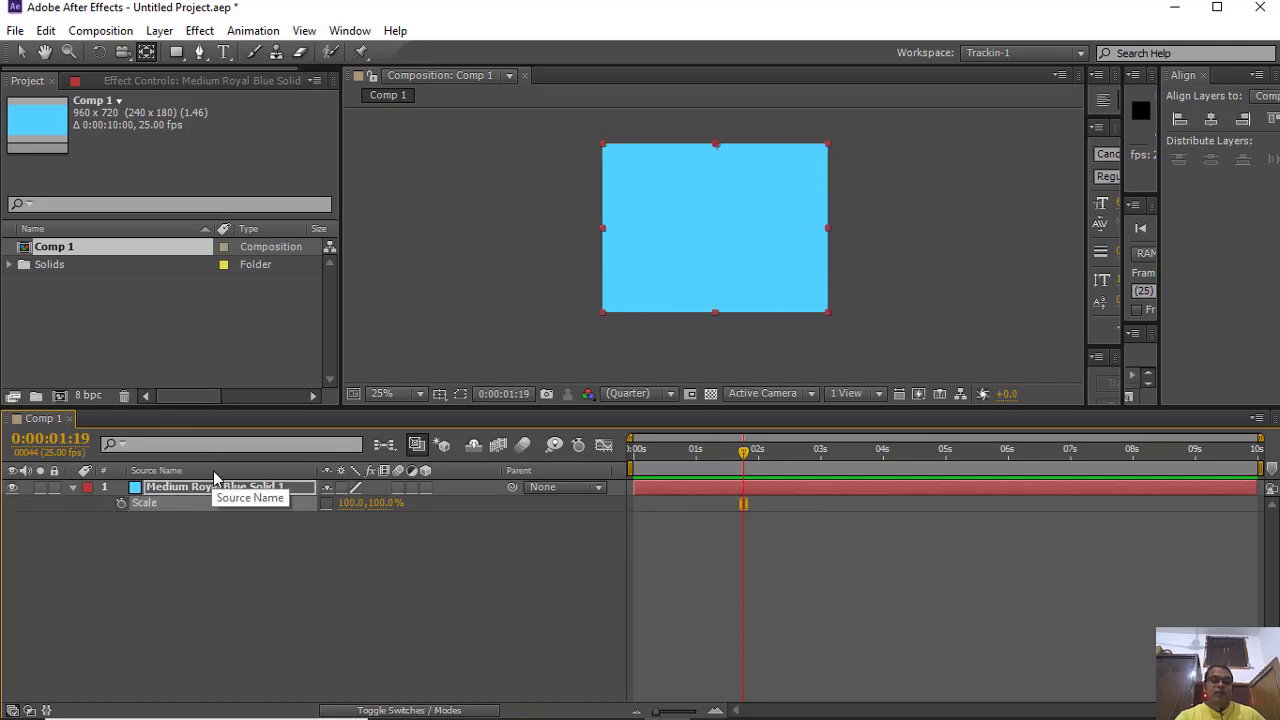
{"action": "key", "text": "Return"}
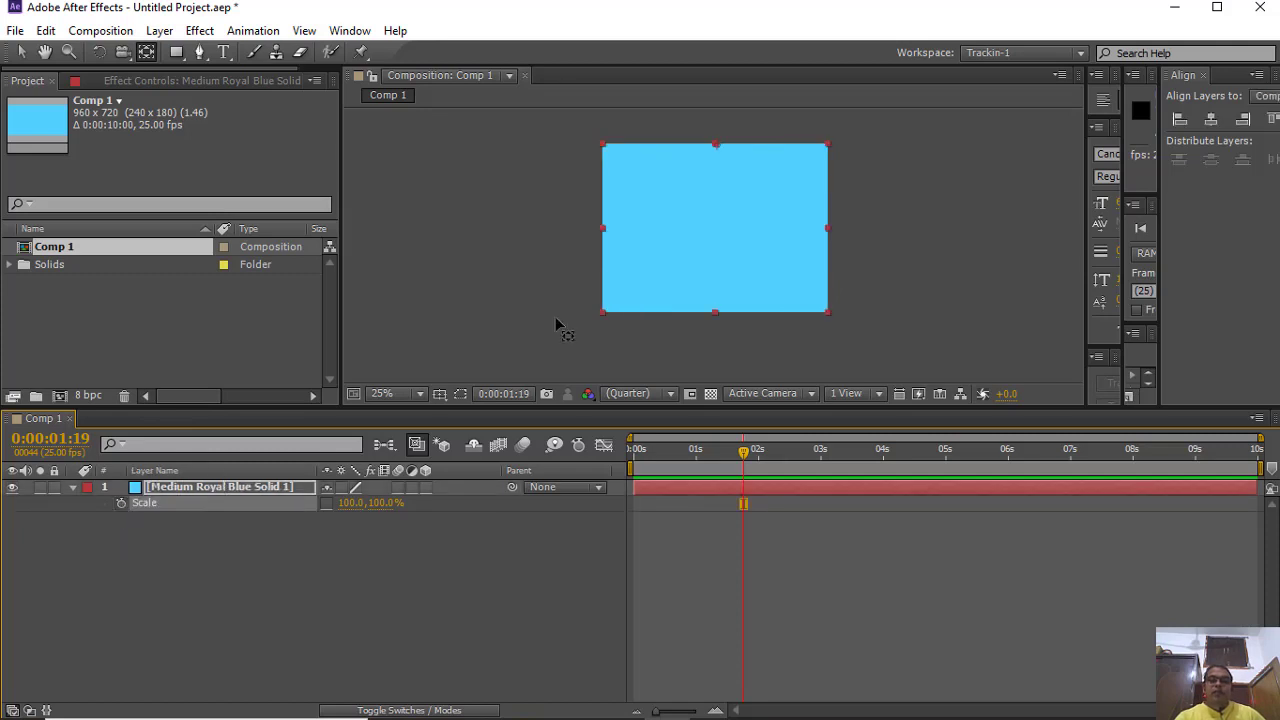
{"action": "left_click", "coordinate": [717, 170]}
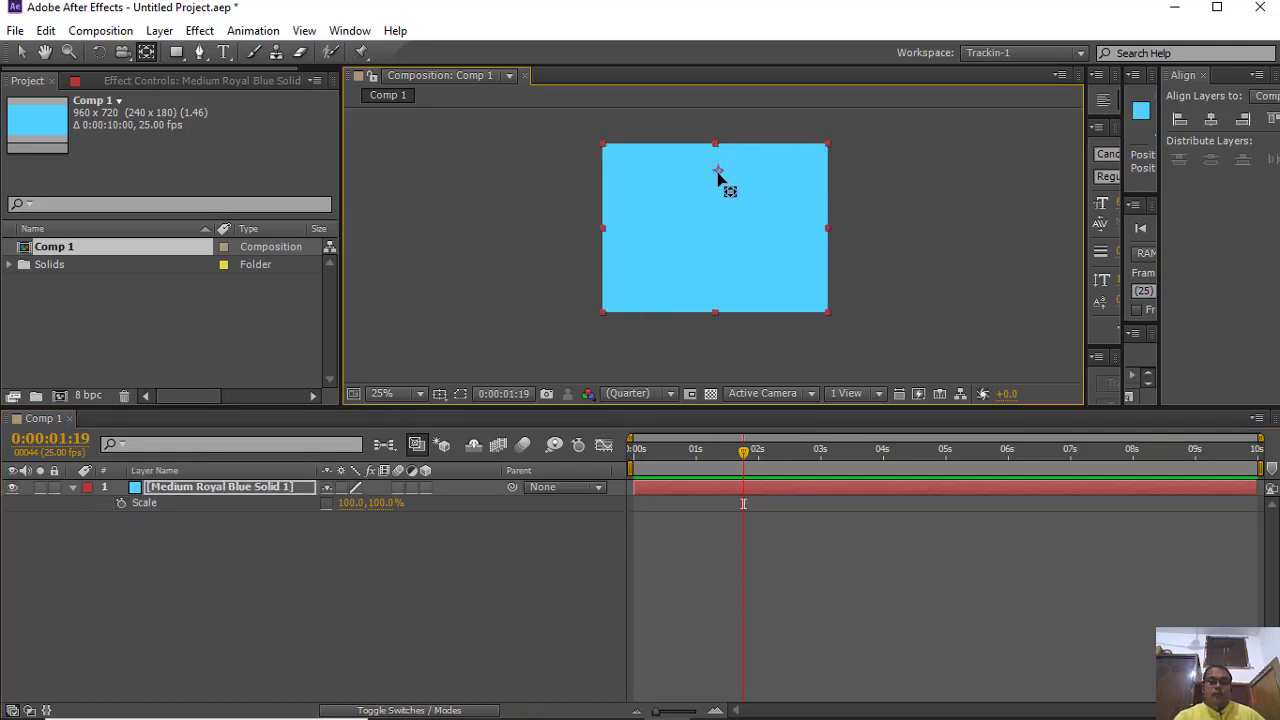
Delete the existing solid layer and create a new medium royal blue solid of 960 x 720 px
{"action": "left_click", "coordinate": [667, 487]}
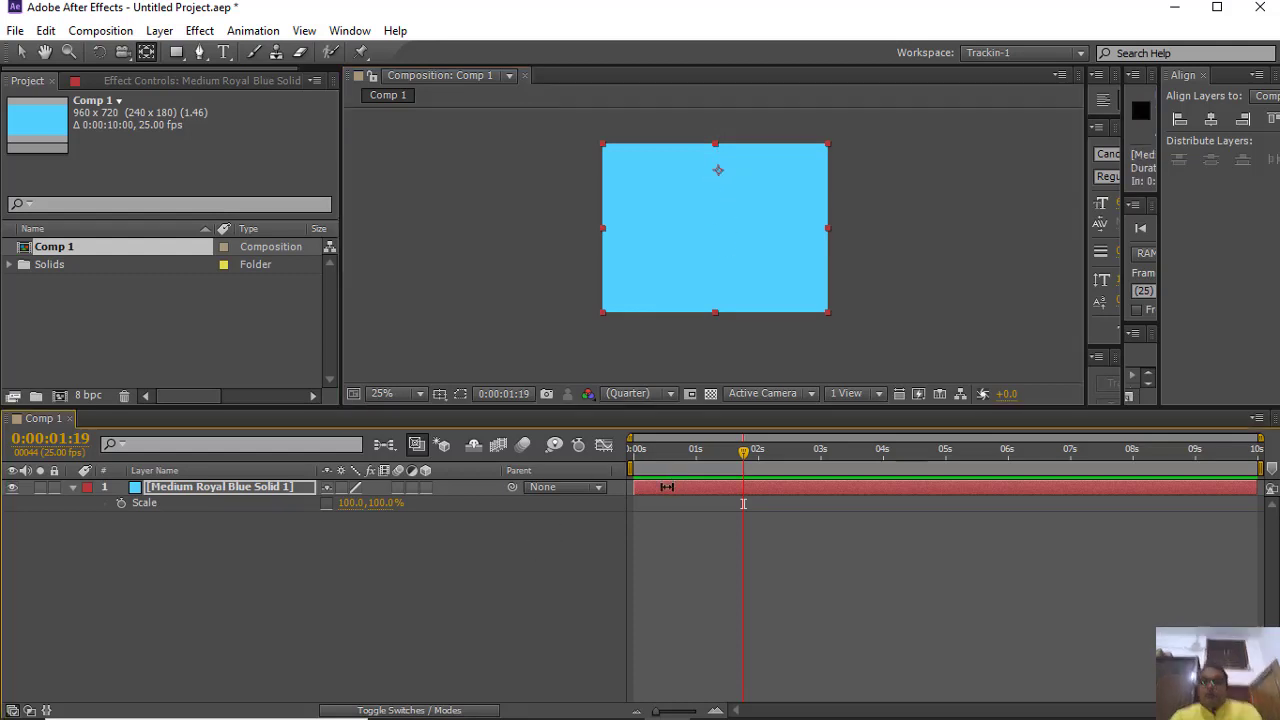
{"action": "key", "text": "Delete"}
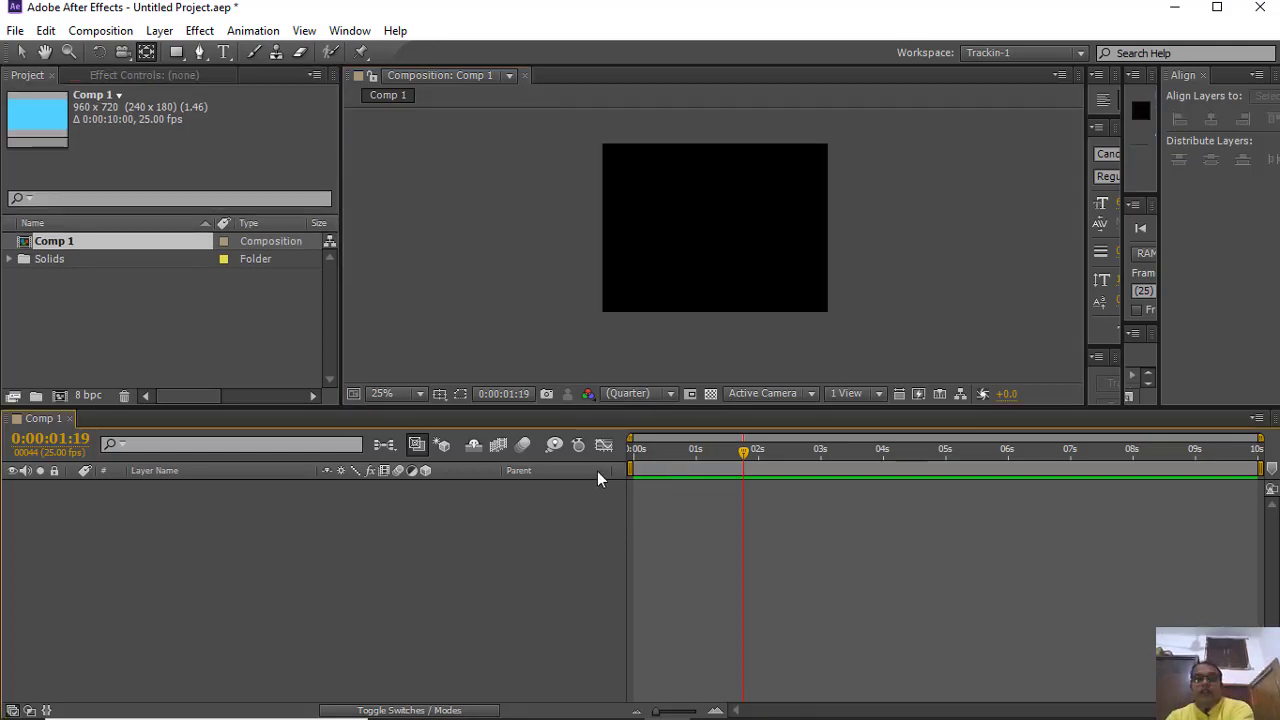
{"action": "left_click", "coordinate": [20, 52]}
{"action": "right_click", "coordinate": [175, 575]}
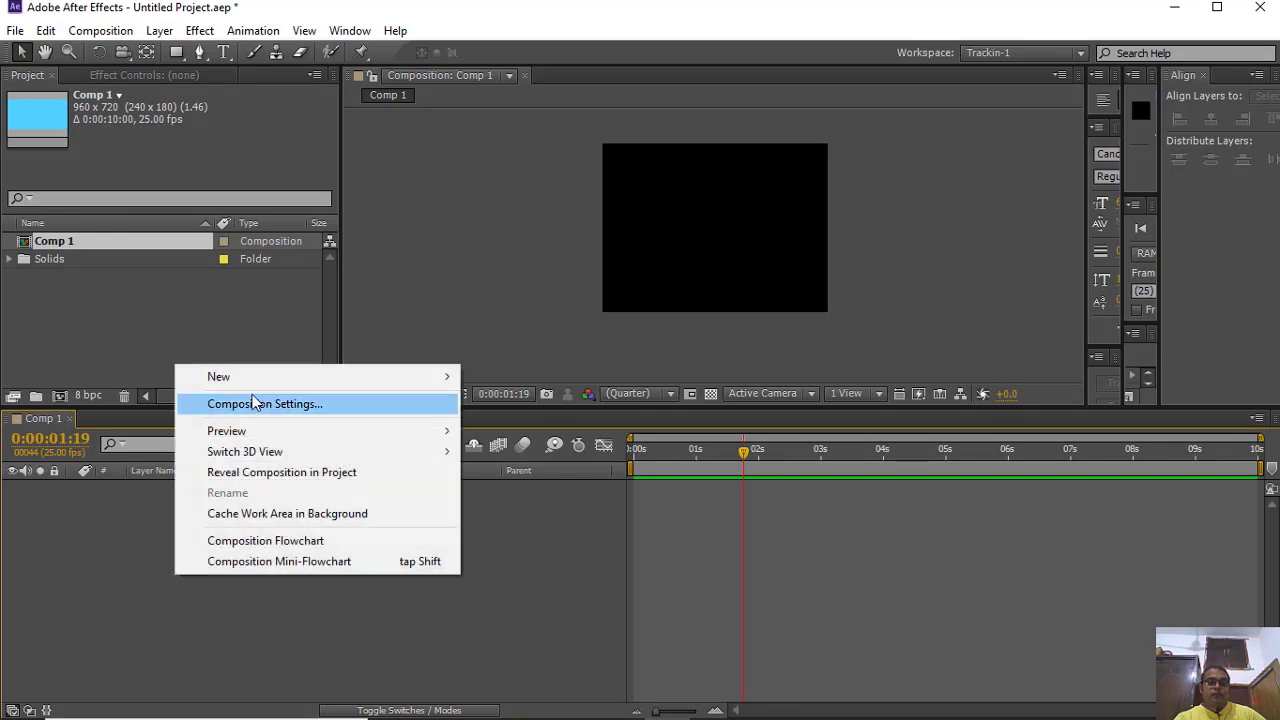
{"action": "mouse_move", "coordinate": [257, 382]}
{"action": "left_click", "coordinate": [551, 424]}
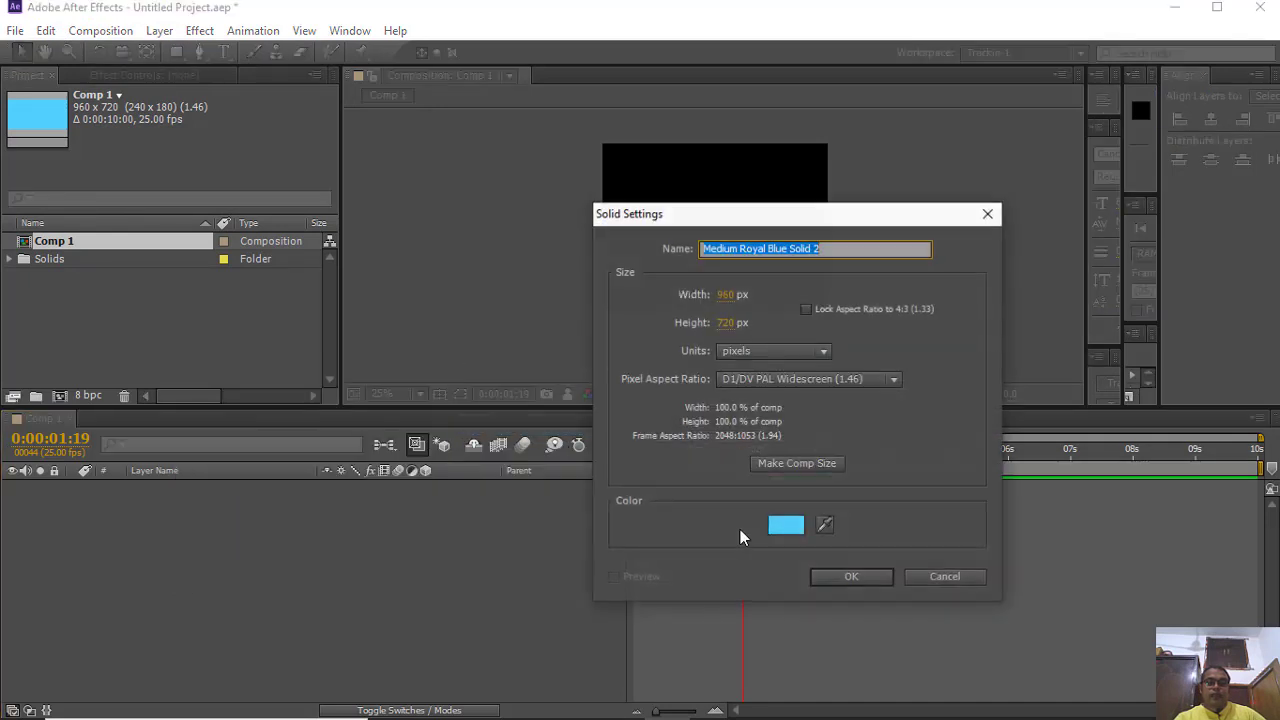
{"action": "left_click", "coordinate": [853, 577]}
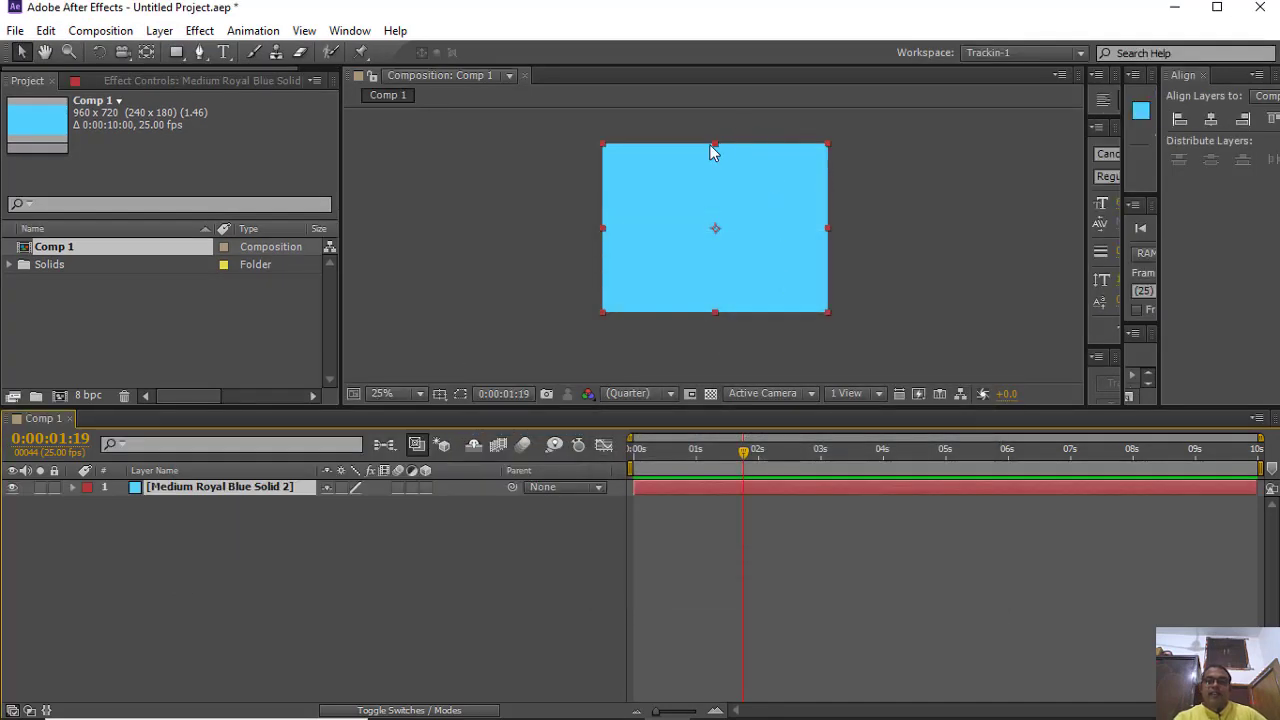
Scale the new solid down in height and width into a short, thin horizontal bar centred in the composition
{"action": "left_click_drag", "start_coordinate": [716, 151], "coordinate": [709, 223]}
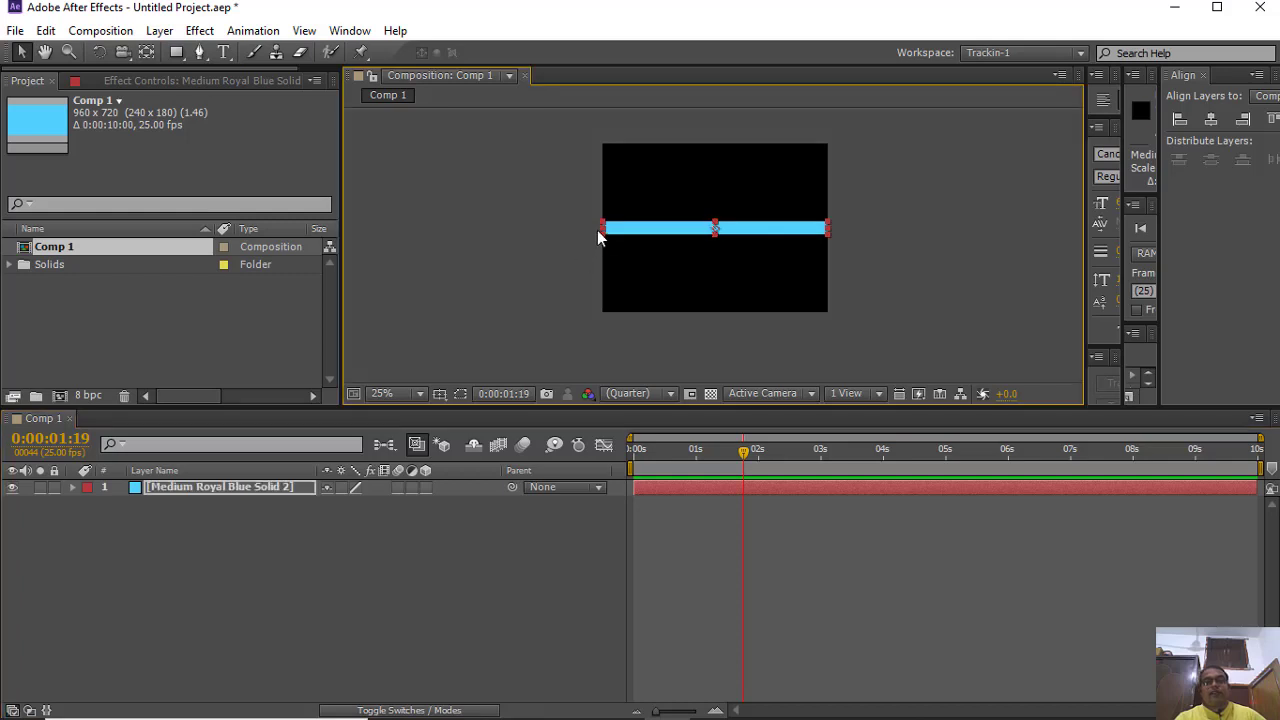
{"action": "left_click_drag", "start_coordinate": [602, 228], "coordinate": [640, 229]}
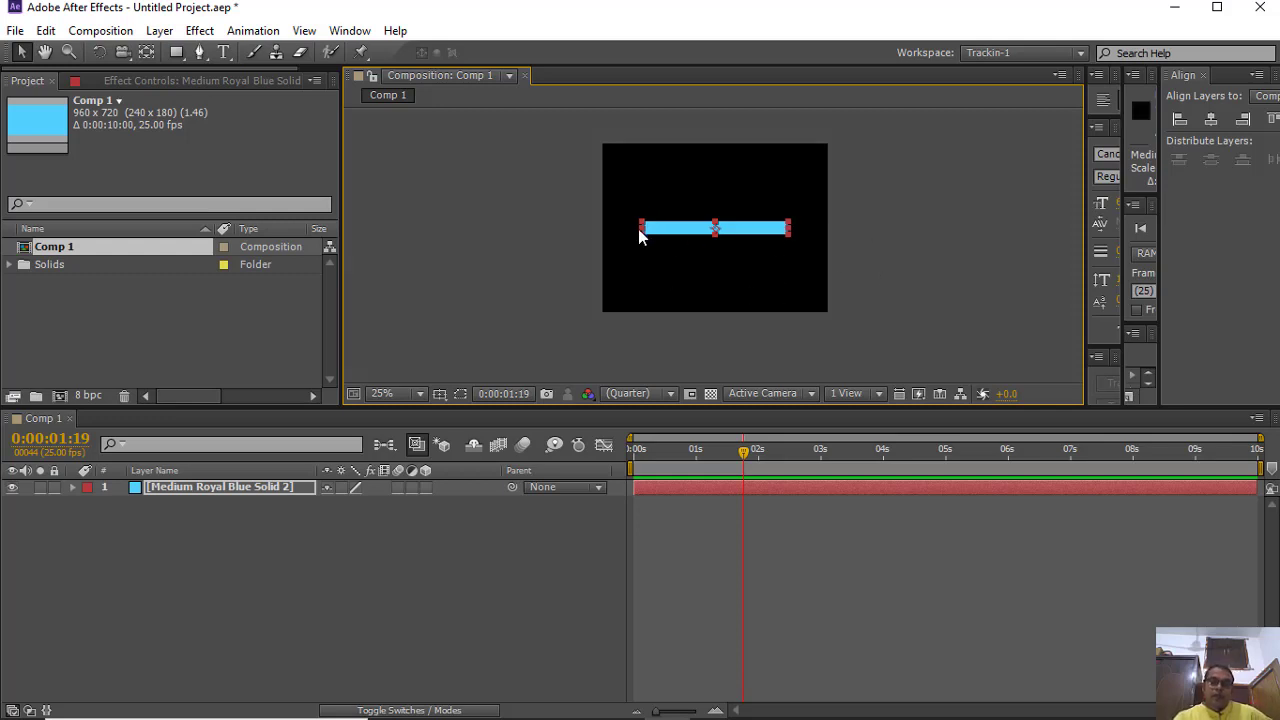
{"action": "left_click_drag", "start_coordinate": [644, 233], "coordinate": [668, 230]}
Set the current time to 0 seconds and reveal the bar layer's Rotation property
{"action": "left_click_drag", "start_coordinate": [683, 450], "coordinate": [586, 478]}
{"action": "left_click", "coordinate": [676, 486]}
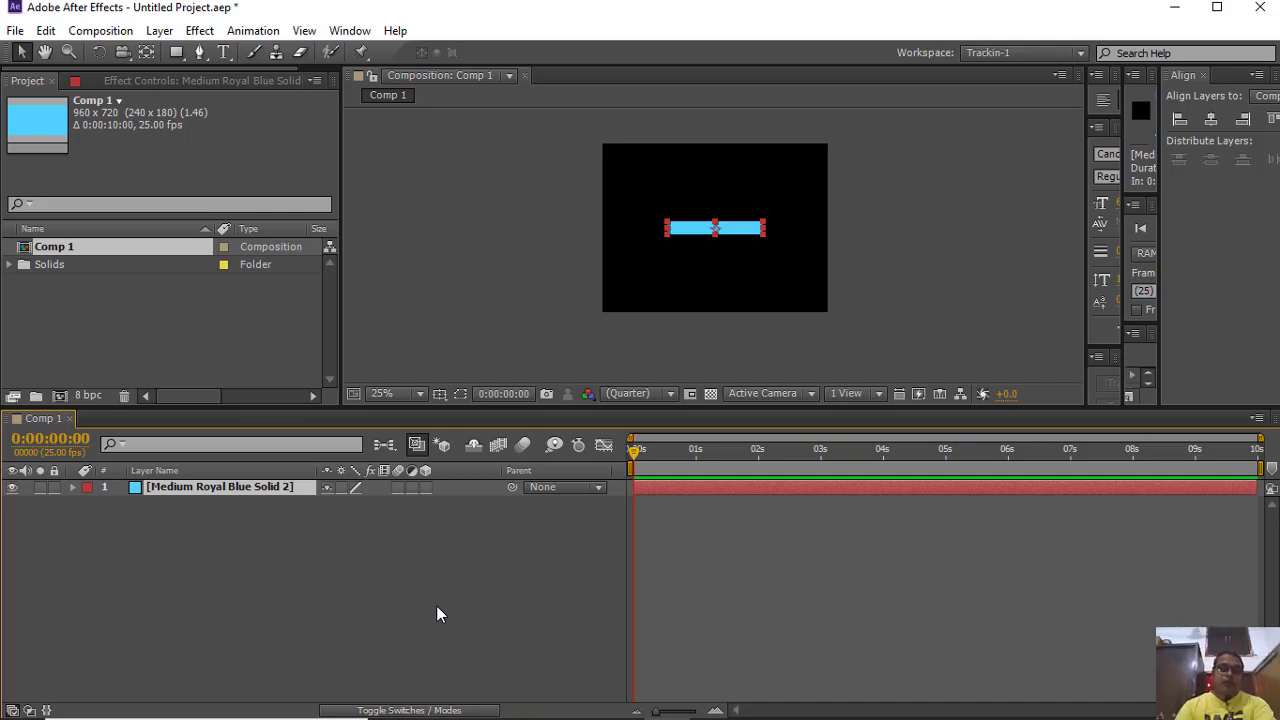
{"action": "key", "text": "r"}
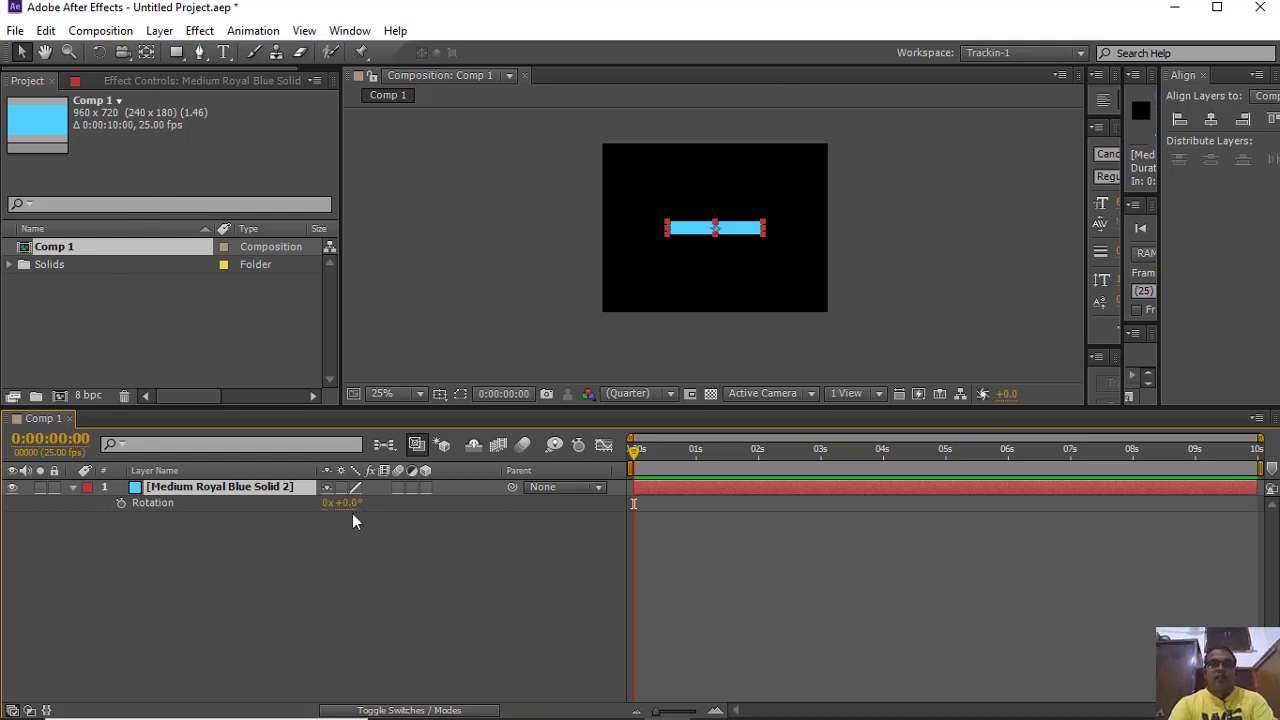
Try rotating the bar to -137° and to a full 360°
{"action": "left_click_drag", "start_coordinate": [352, 510], "coordinate": [262, 547]}
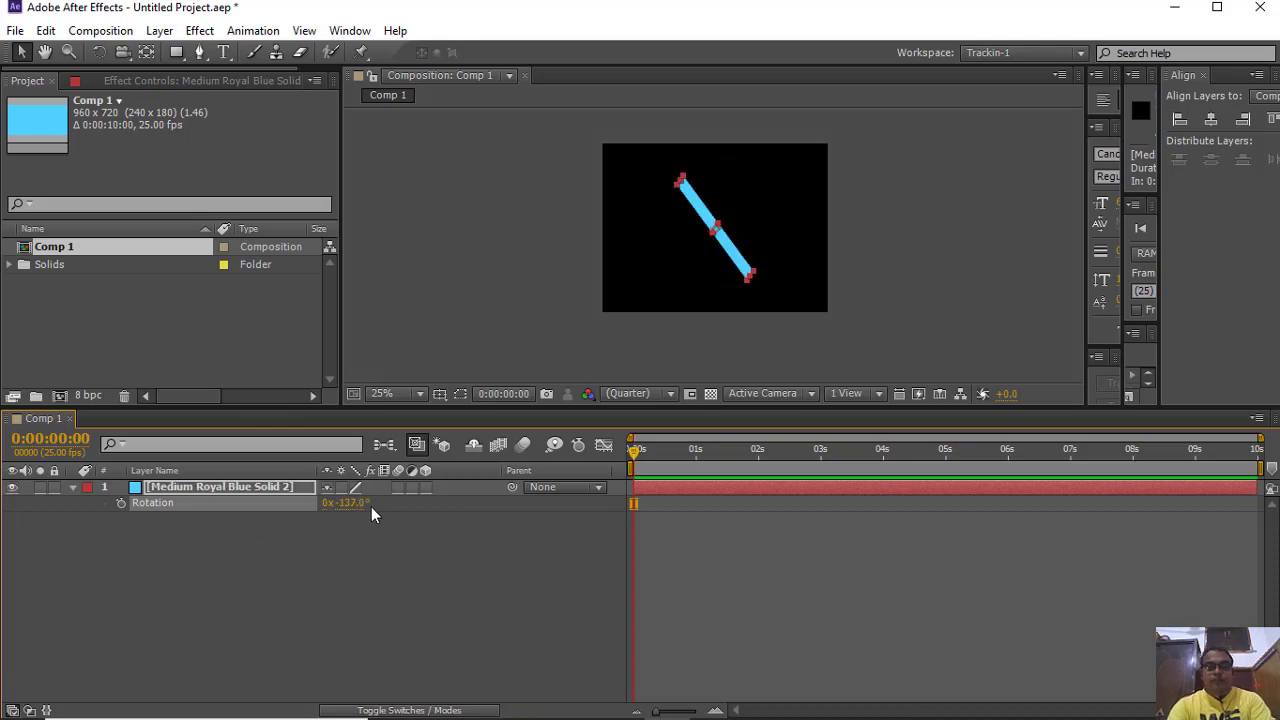
{"action": "left_click", "coordinate": [355, 503]}
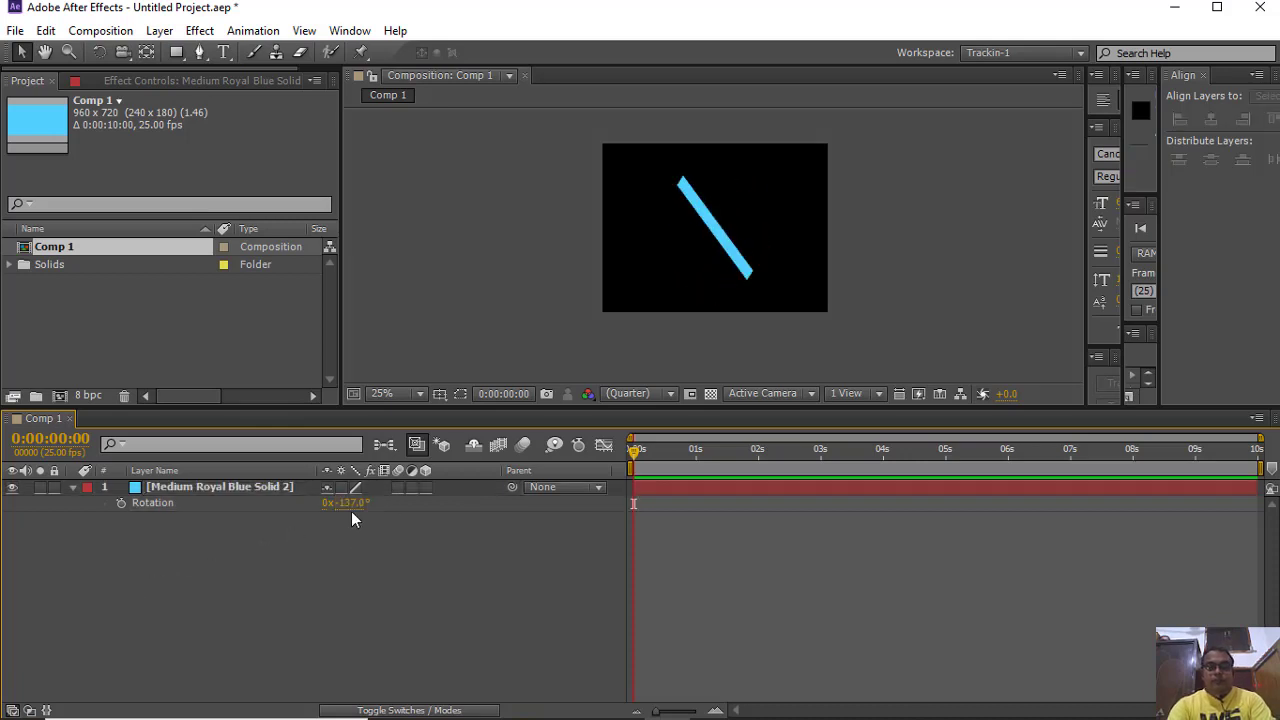
{"action": "type", "text": "360"}
{"action": "key", "text": "Return"}
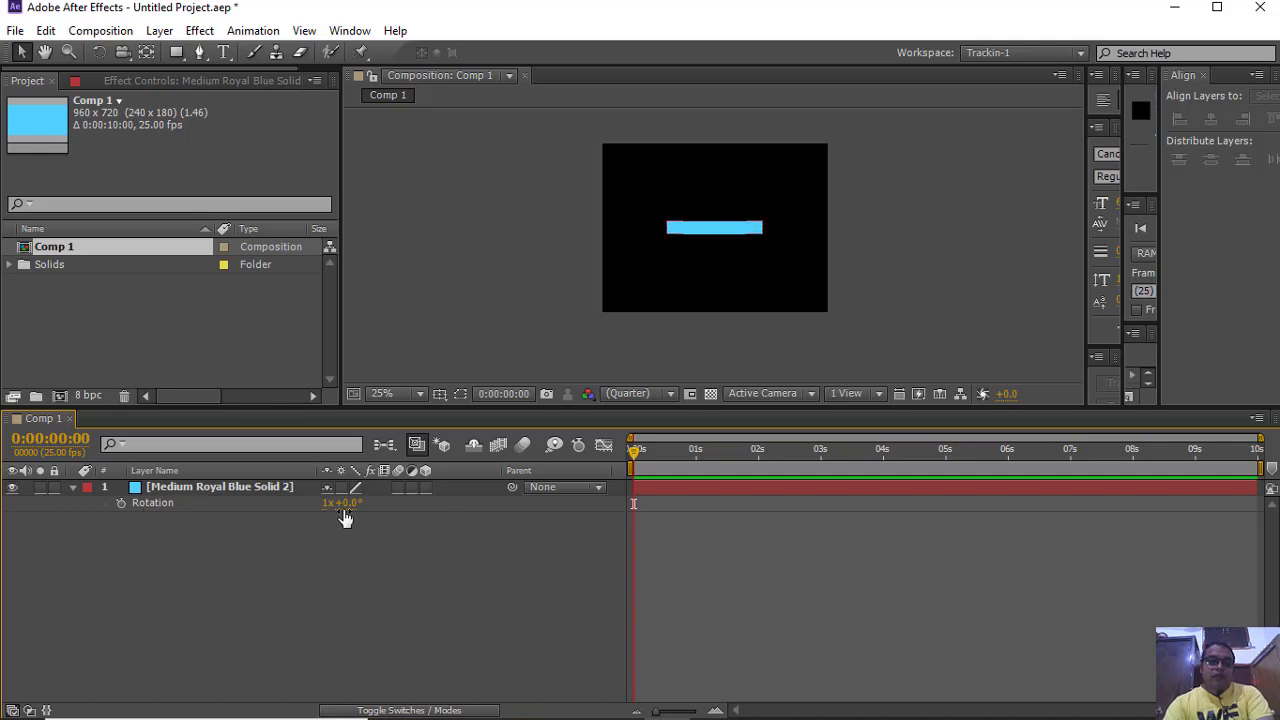
Set the bar's Rotation to 0 revolutions and 0° and add a Rotation keyframe at 0 seconds
{"action": "left_click", "coordinate": [329, 503]}
{"action": "type", "text": "0"}
{"action": "key", "text": "Return"}
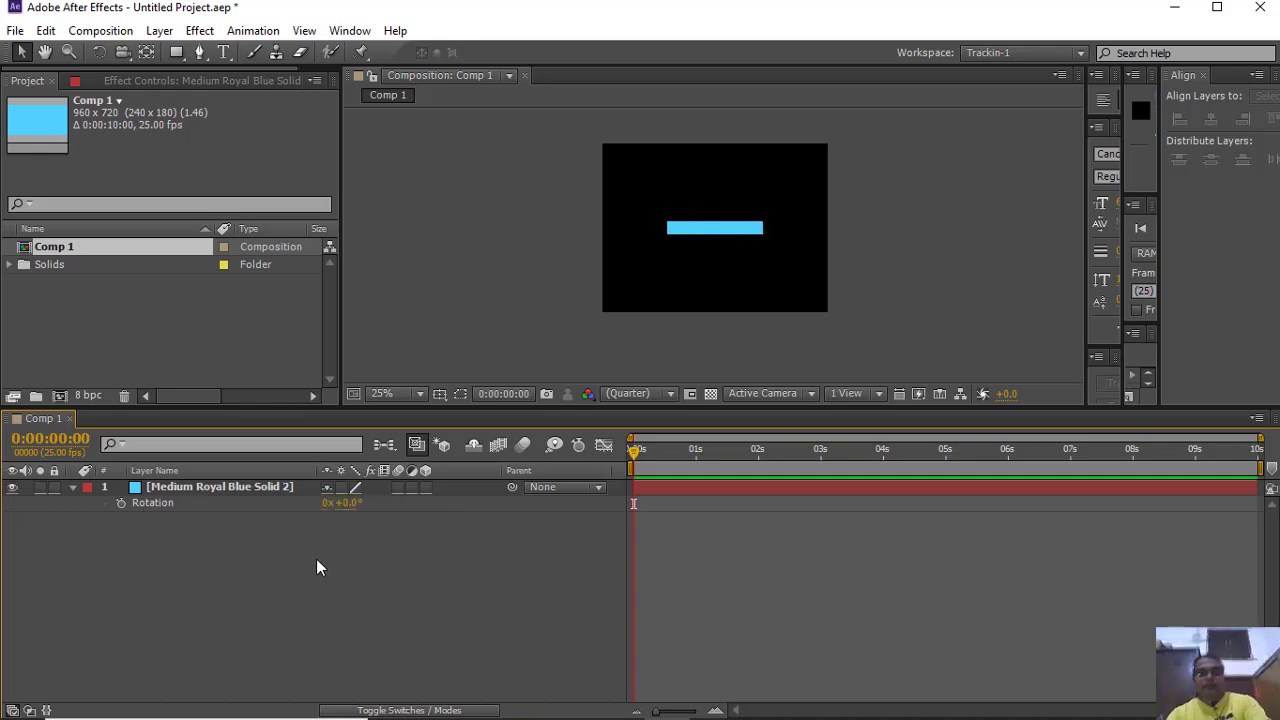
{"action": "left_click", "coordinate": [121, 503]}
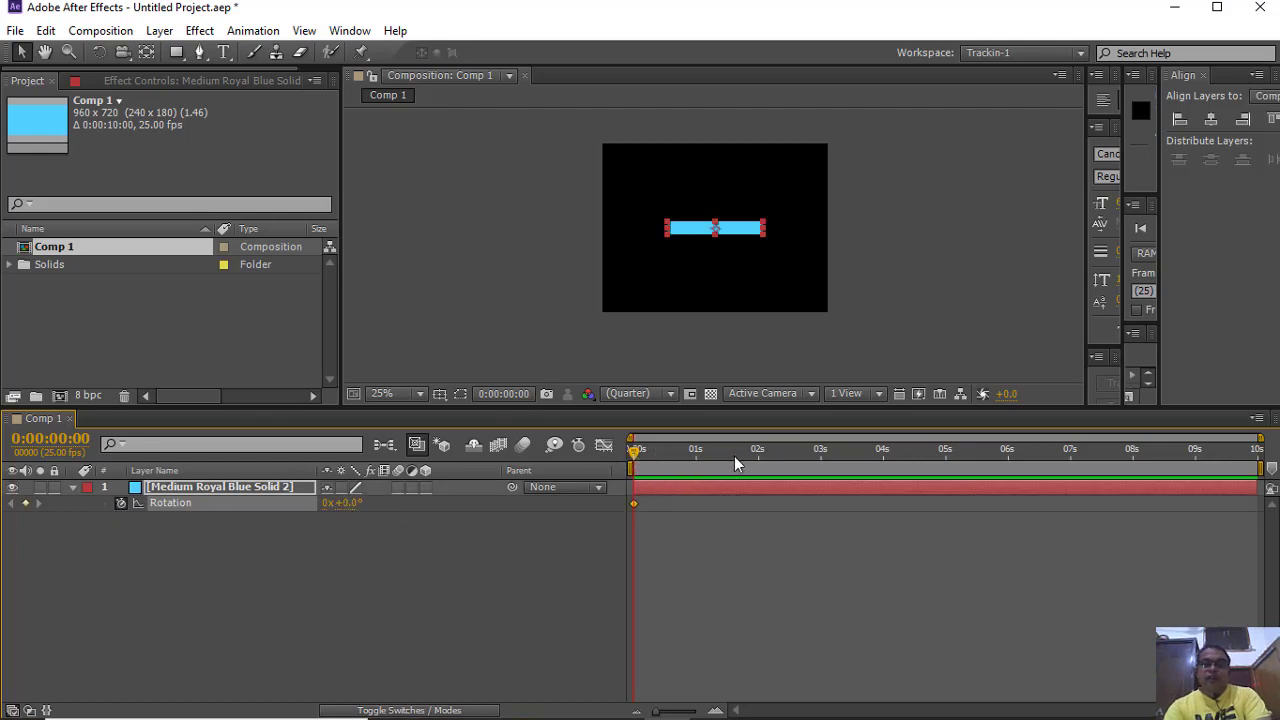
Set the bar's Rotation to 50 revolutions at the composition's last frame, 0:00:09:24, to create the end keyframe
{"action": "left_click", "coordinate": [1253, 450]}
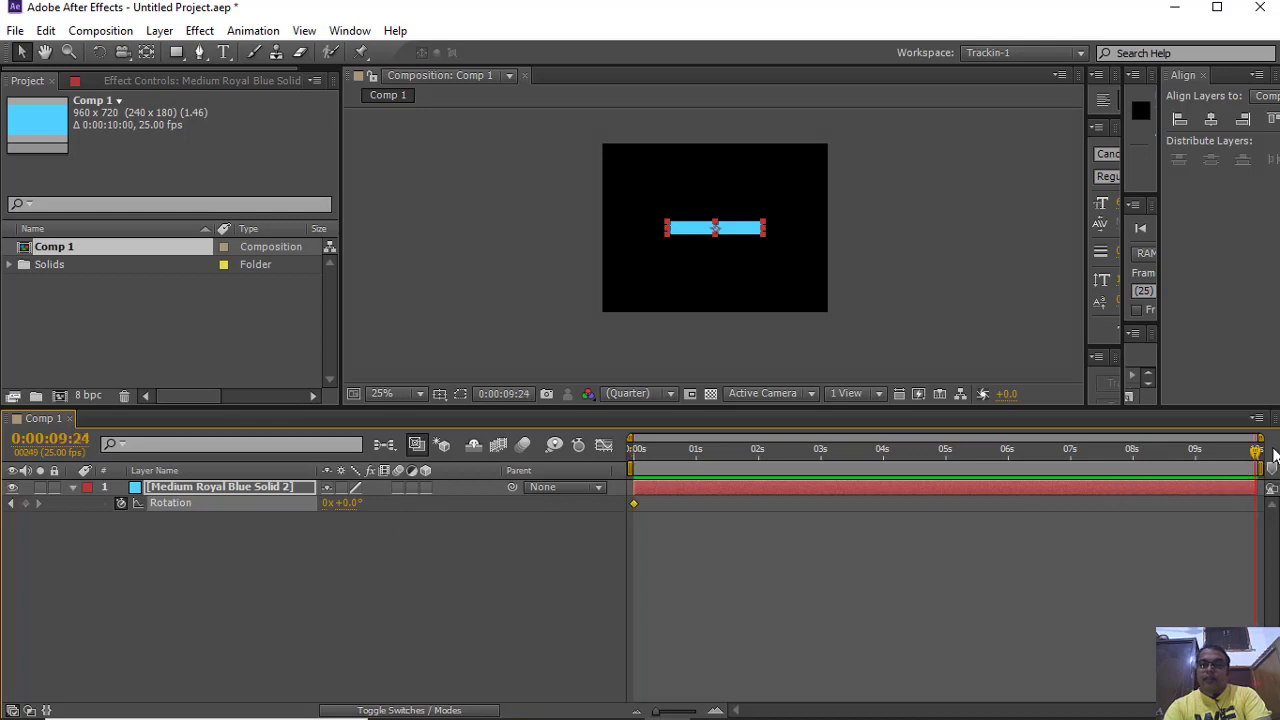
{"action": "left_click", "coordinate": [327, 503]}
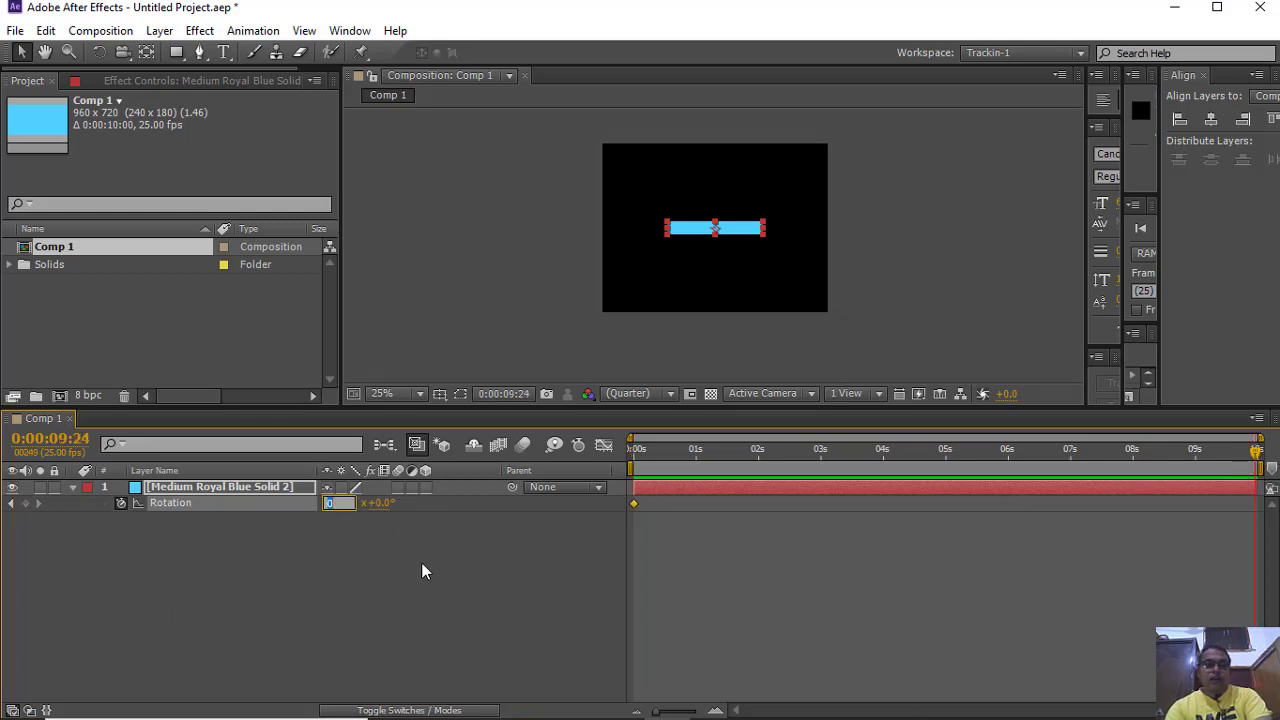
{"action": "type", "text": "50"}
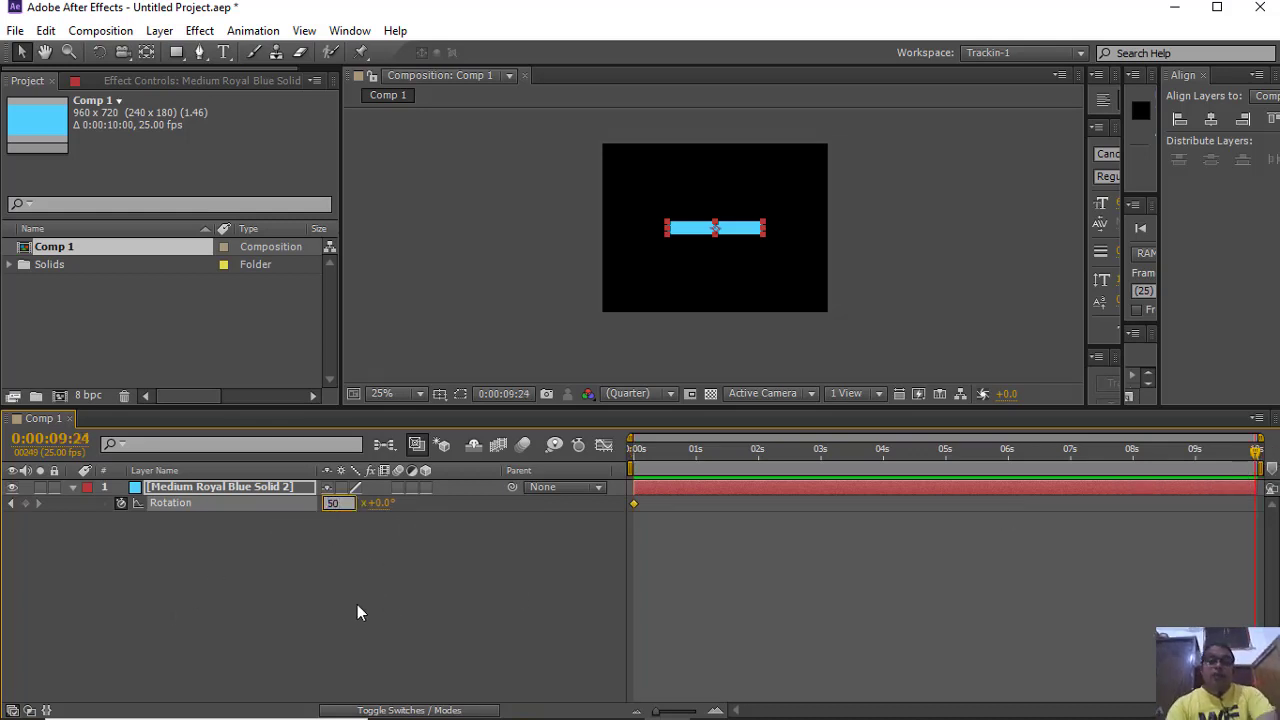
{"action": "left_click", "coordinate": [353, 603]}
Preview the spinning bar from 0 seconds and return the current time to the start
{"action": "key", "text": "Home"}
{"action": "key", "text": "space"}
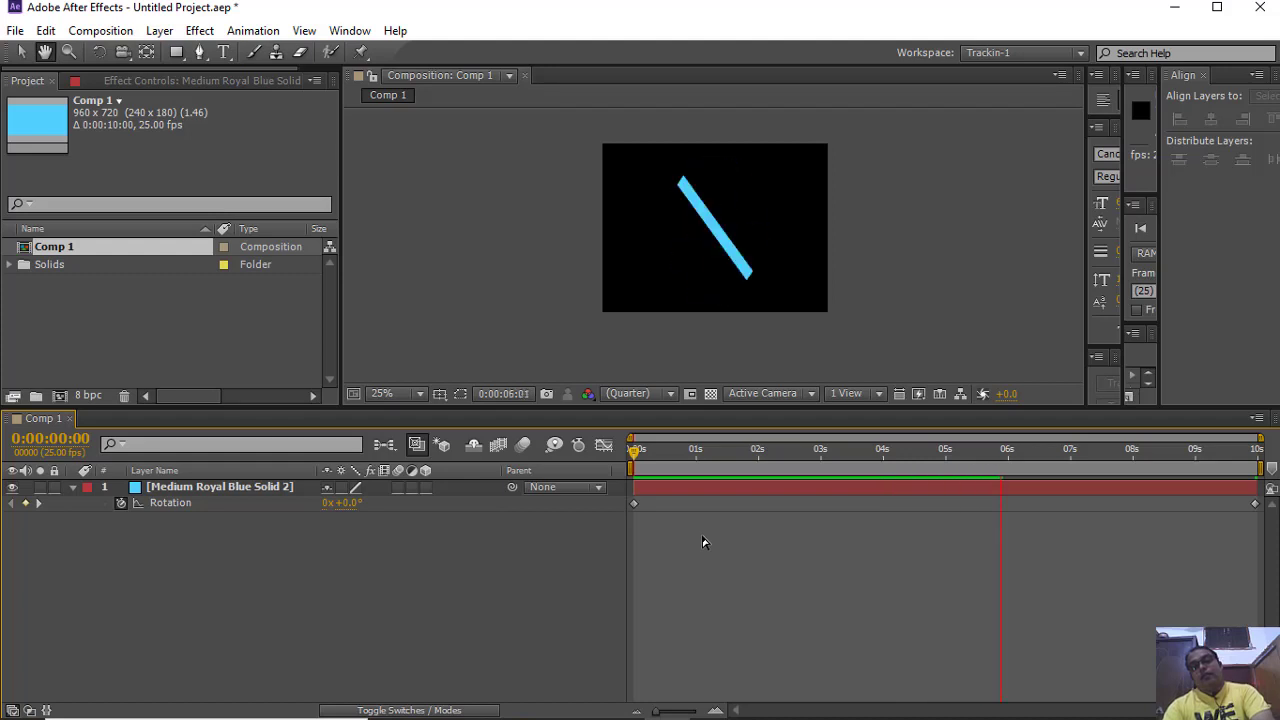
{"action": "key", "text": "space"}
{"action": "left_click_drag", "start_coordinate": [952, 468], "coordinate": [631, 514]}
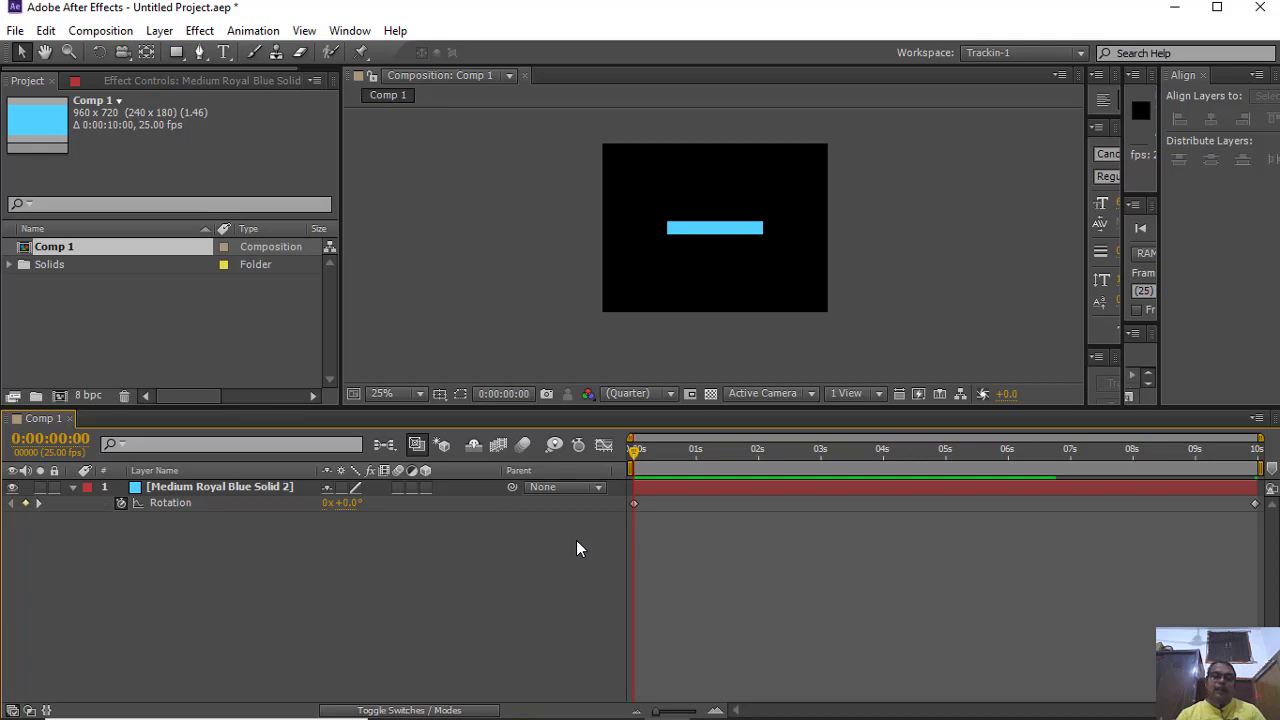
Enable motion blur for both the composition and the bar layer
{"action": "left_click", "coordinate": [728, 490]}
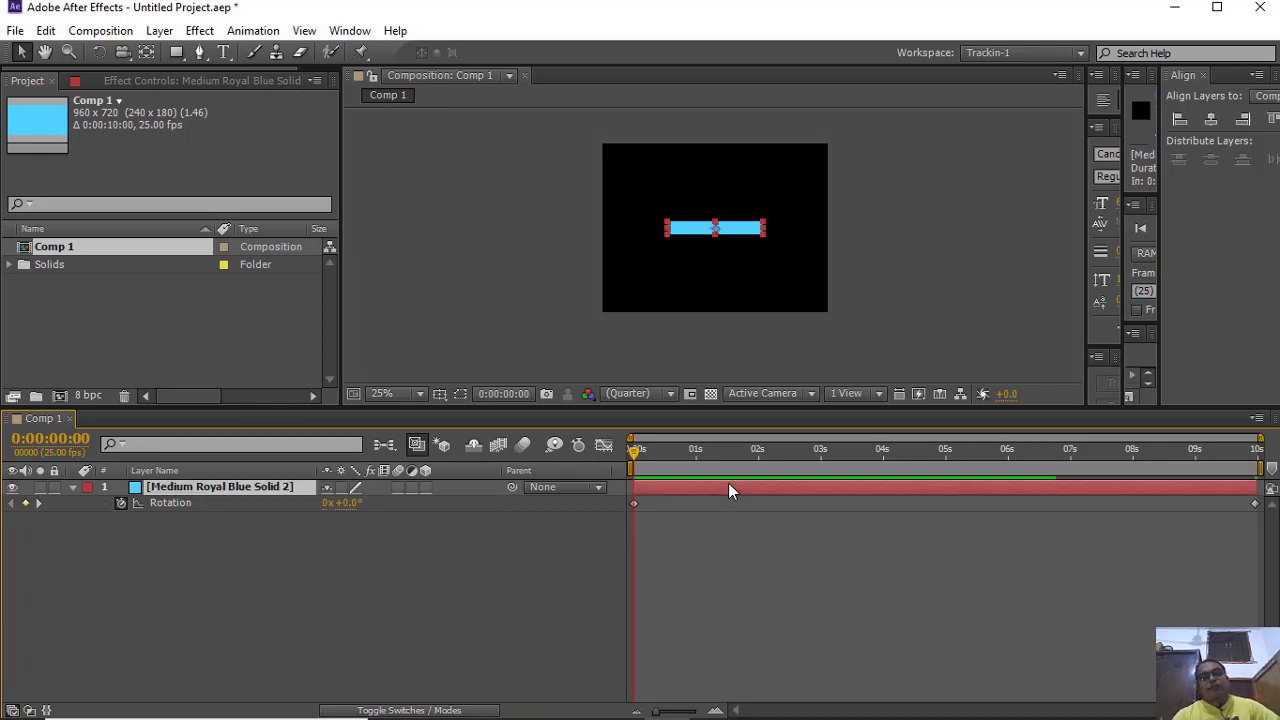
{"action": "left_click", "coordinate": [522, 446]}
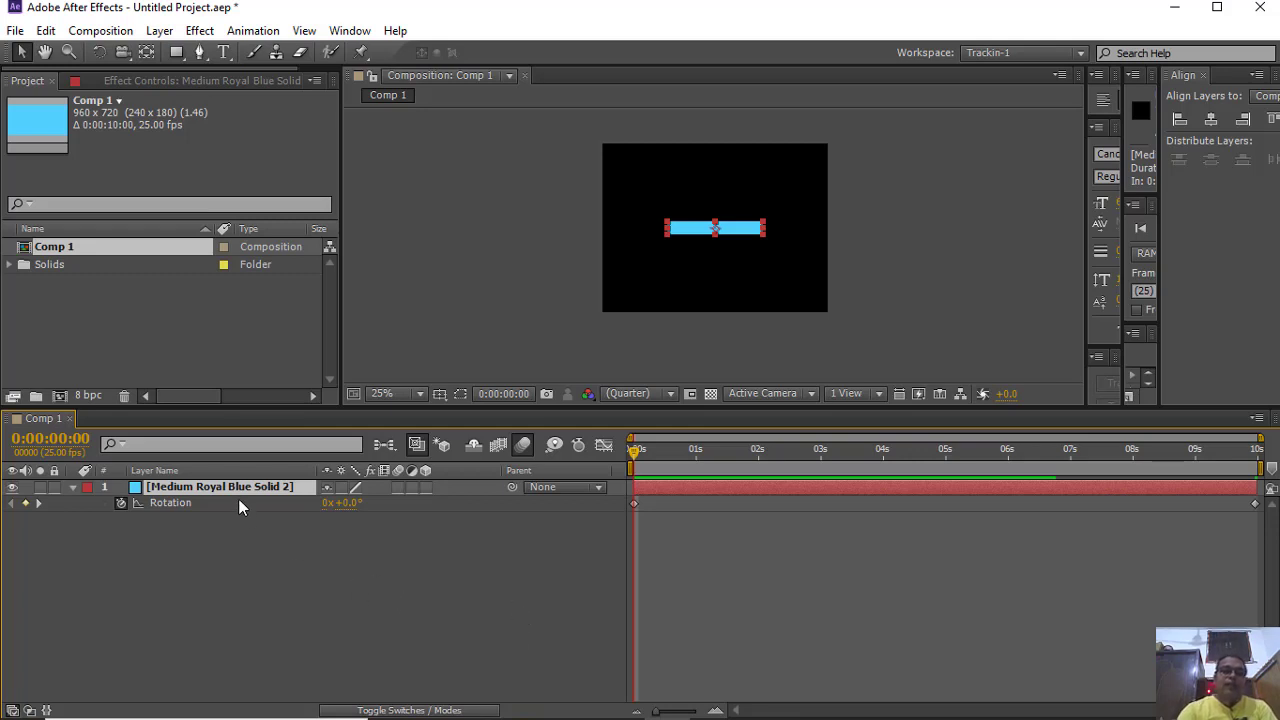
{"action": "left_click", "coordinate": [398, 488]}
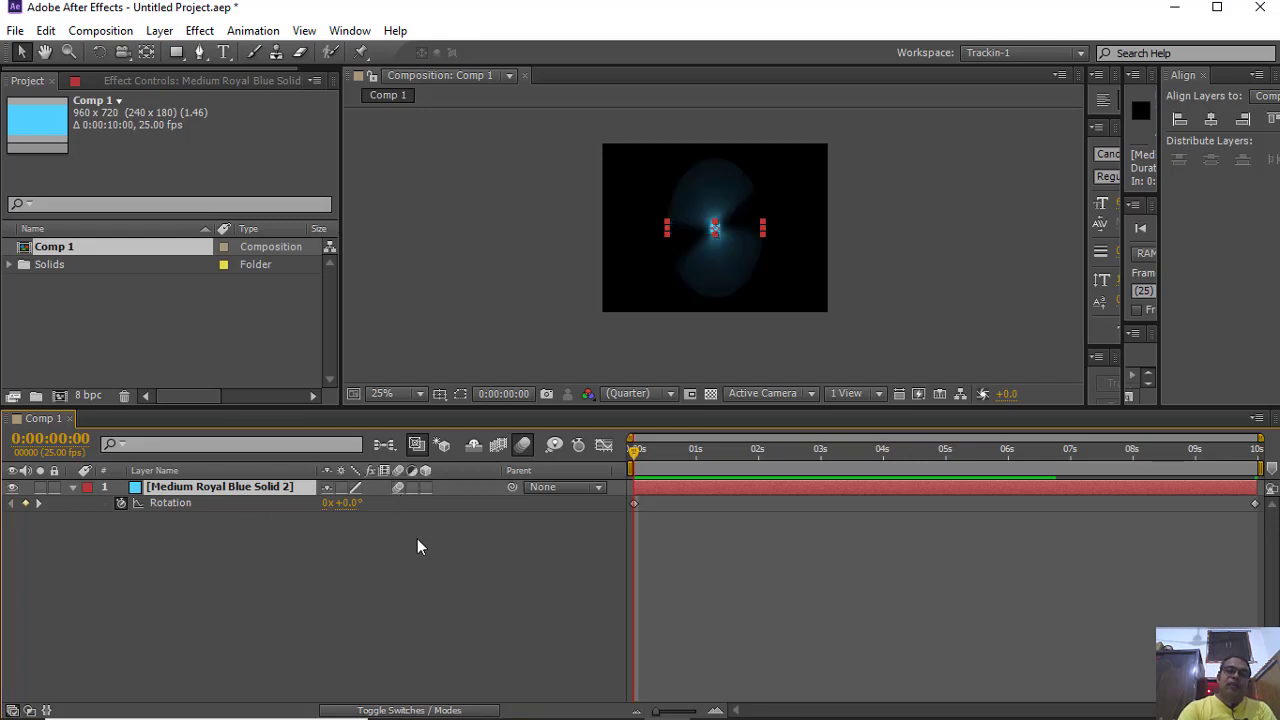
Play back the motion-blurred rotation of the bar from the start of the composition
{"action": "left_click", "coordinate": [450, 522]}
{"action": "key", "text": "space"}
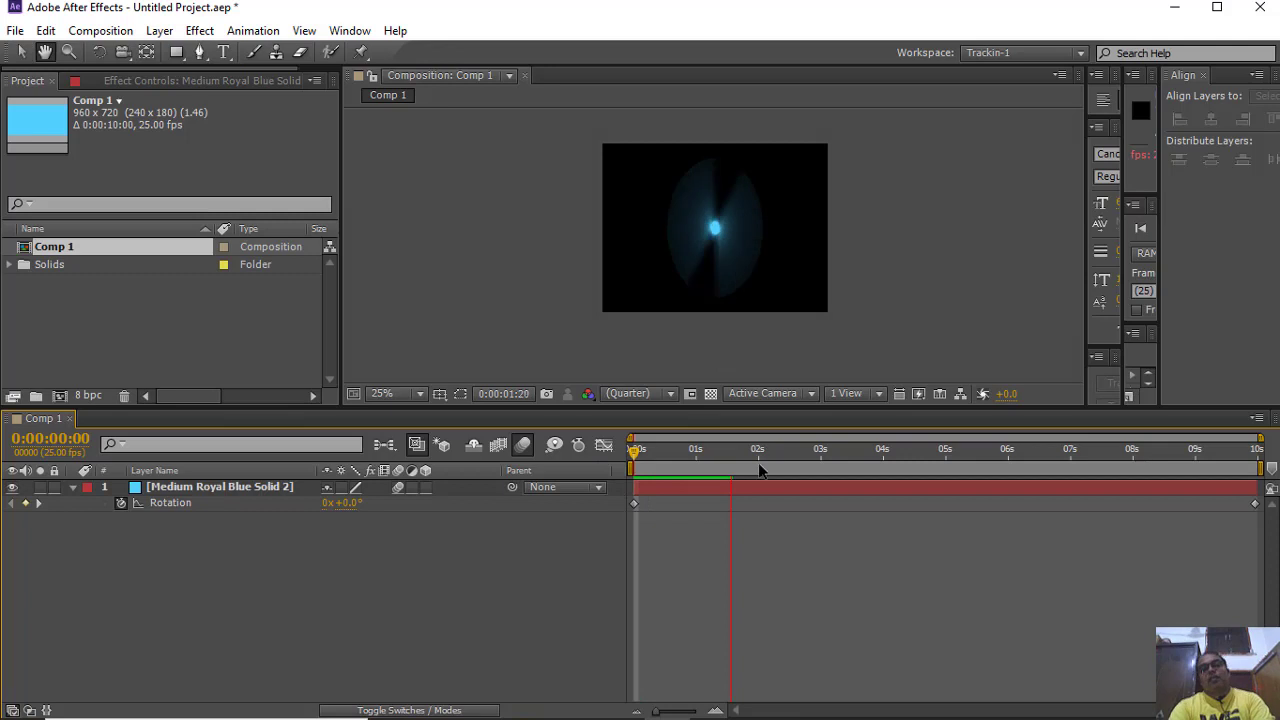
{"action": "key", "text": "space"}
{"action": "left_click_drag", "start_coordinate": [768, 458], "coordinate": [565, 479]}
{"action": "key", "text": "space"}
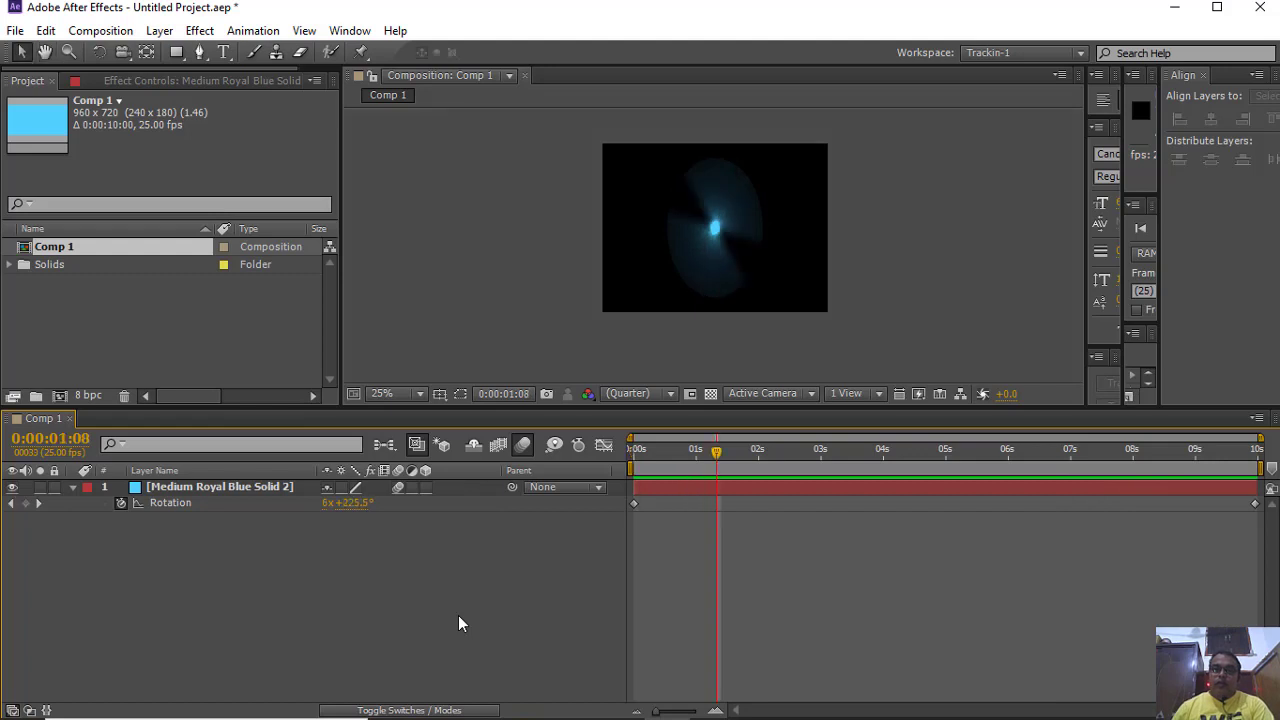
{"action": "key", "text": "space"}
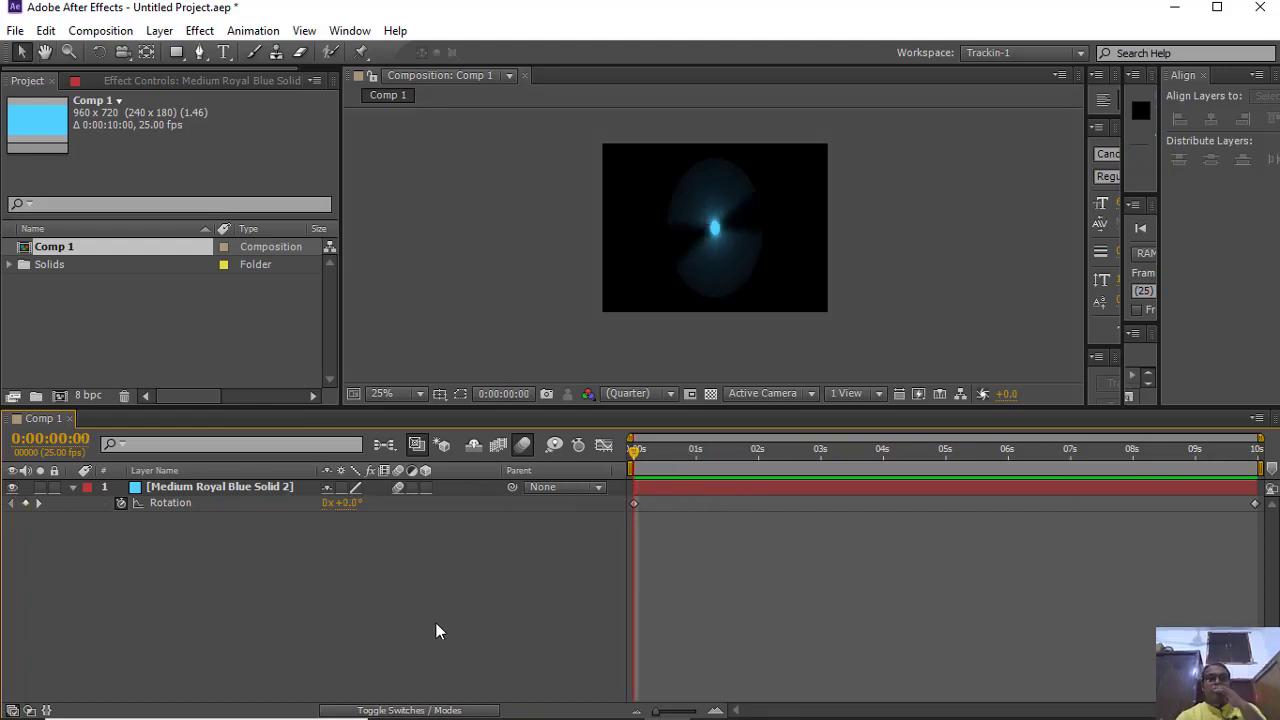
Remove all Rotation keyframes from the bar layer and delete the layer from the composition
{"action": "left_click", "coordinate": [250, 488]}
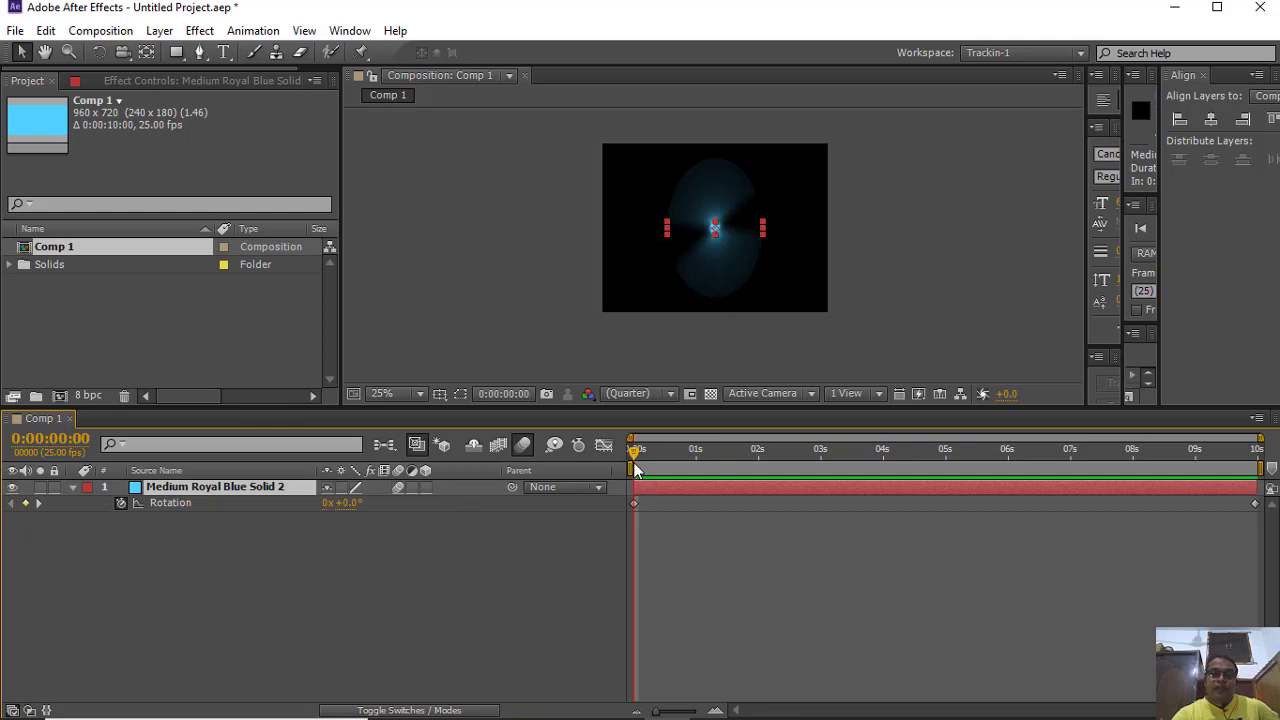
{"action": "left_click", "coordinate": [182, 501]}
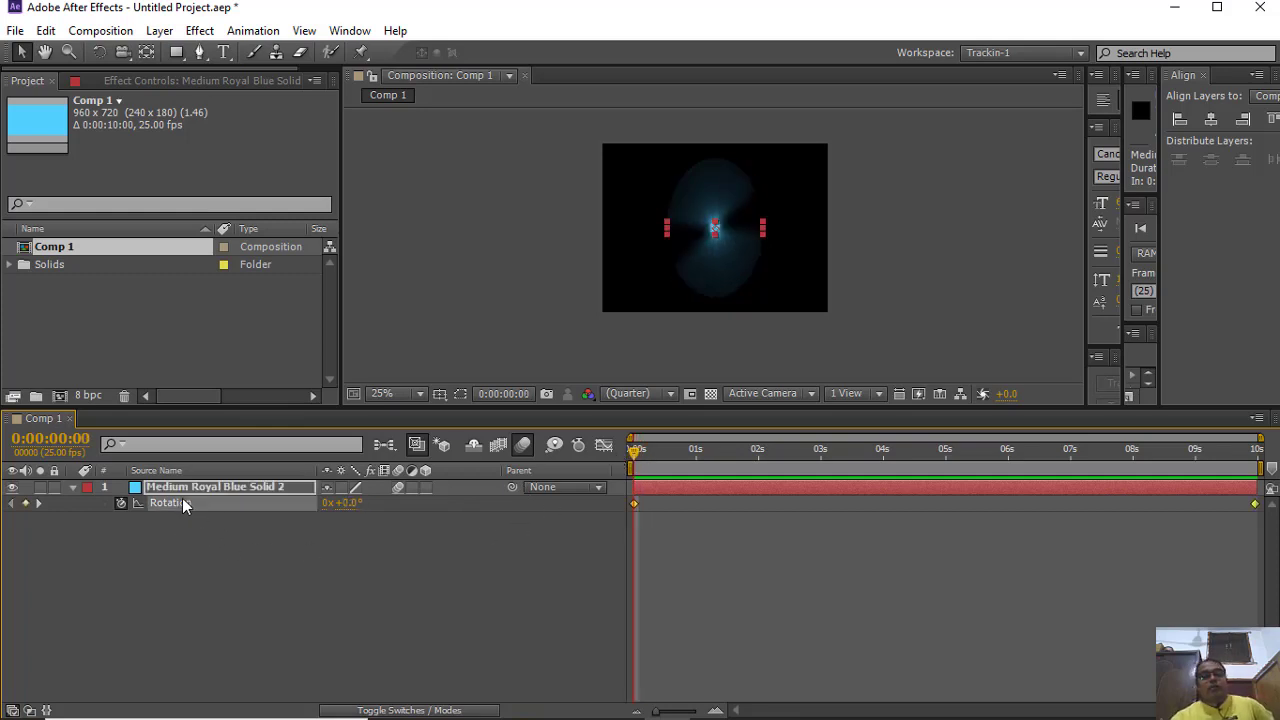
{"action": "left_click", "coordinate": [121, 503]}
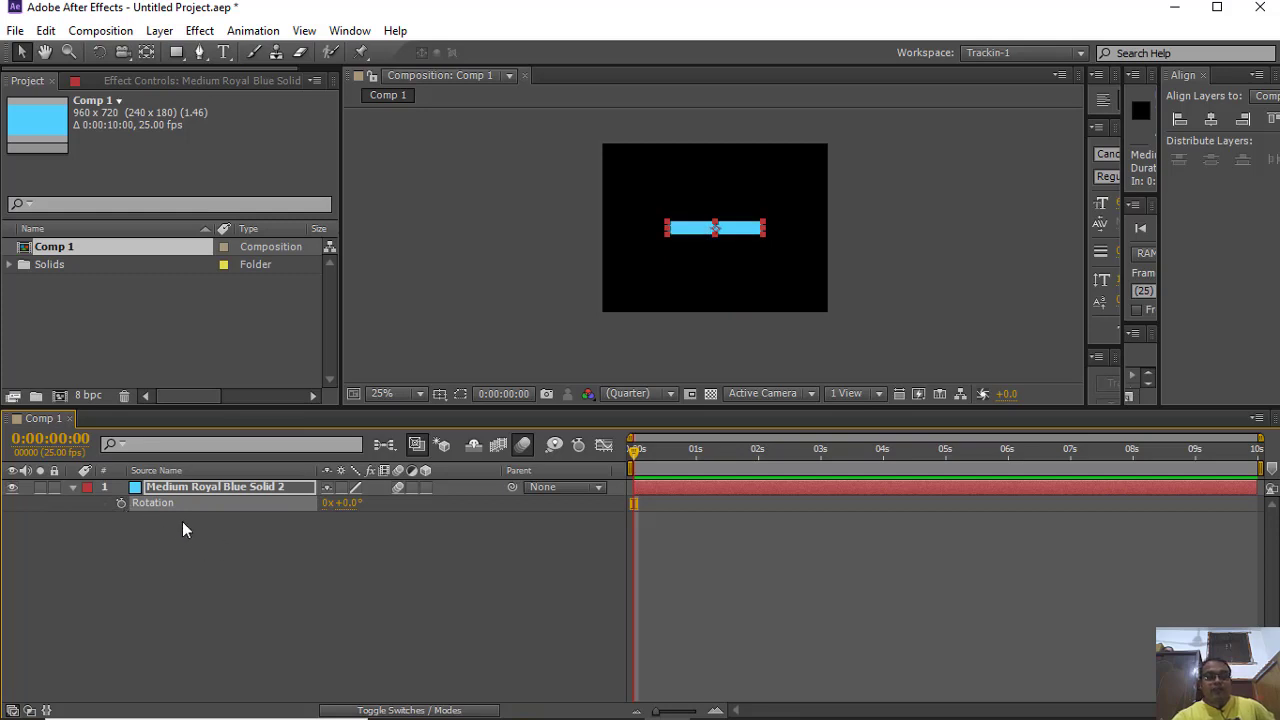
{"action": "left_click", "coordinate": [164, 523]}
{"action": "left_click", "coordinate": [170, 499]}
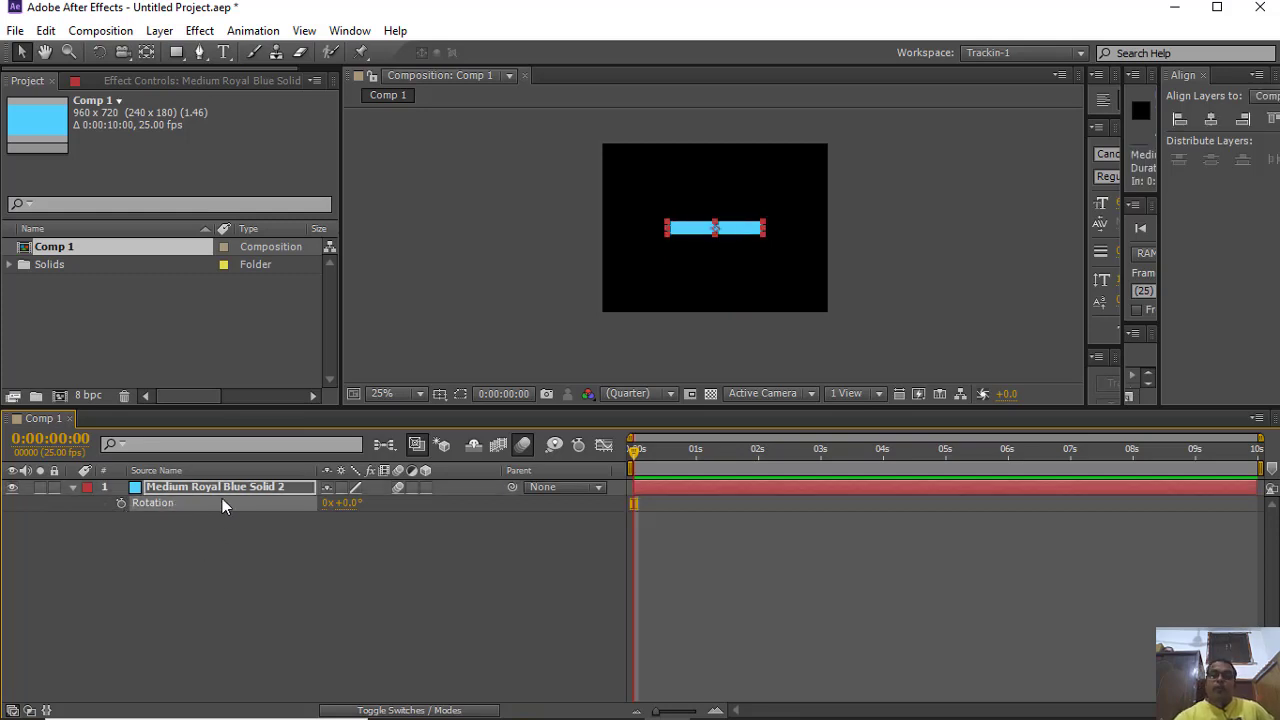
{"action": "key", "text": "Delete"}
Create a 960 x 720 px blue solid, shrink it to a small rectangle and place it just outside the frame's left edge
{"action": "right_click", "coordinate": [252, 559]}
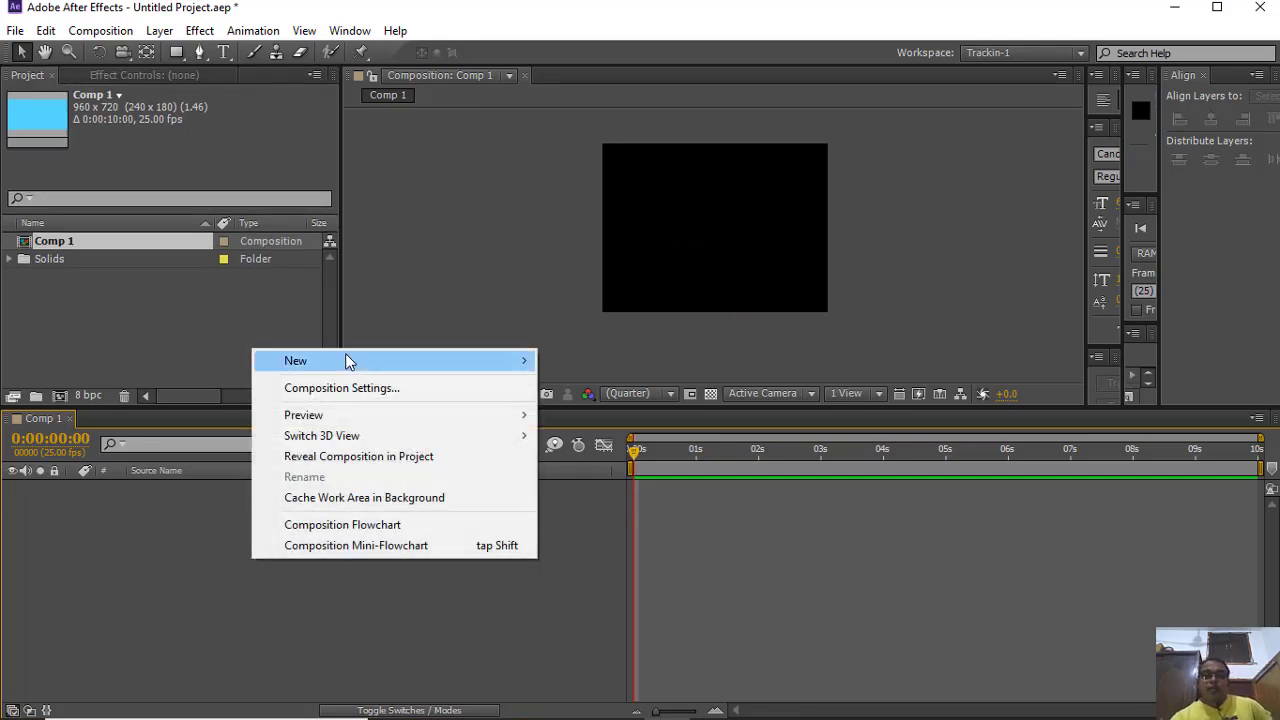
{"action": "mouse_move", "coordinate": [408, 364]}
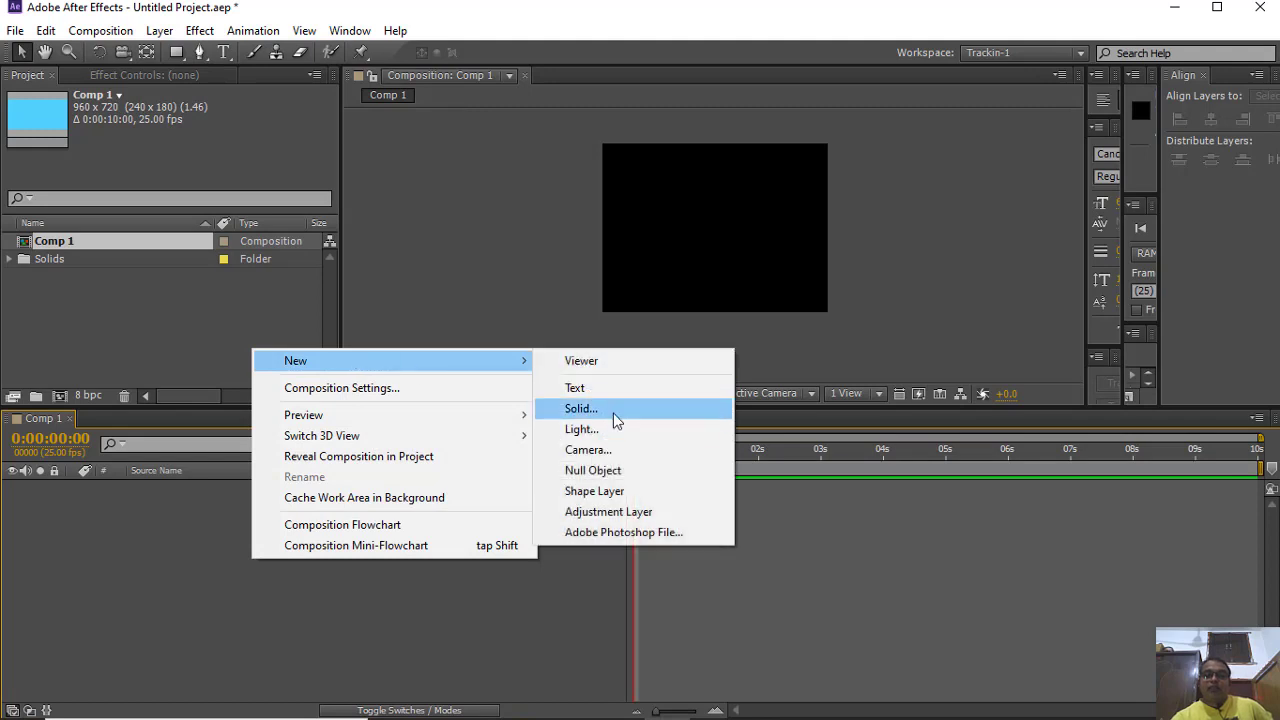
{"action": "left_click", "coordinate": [581, 408]}
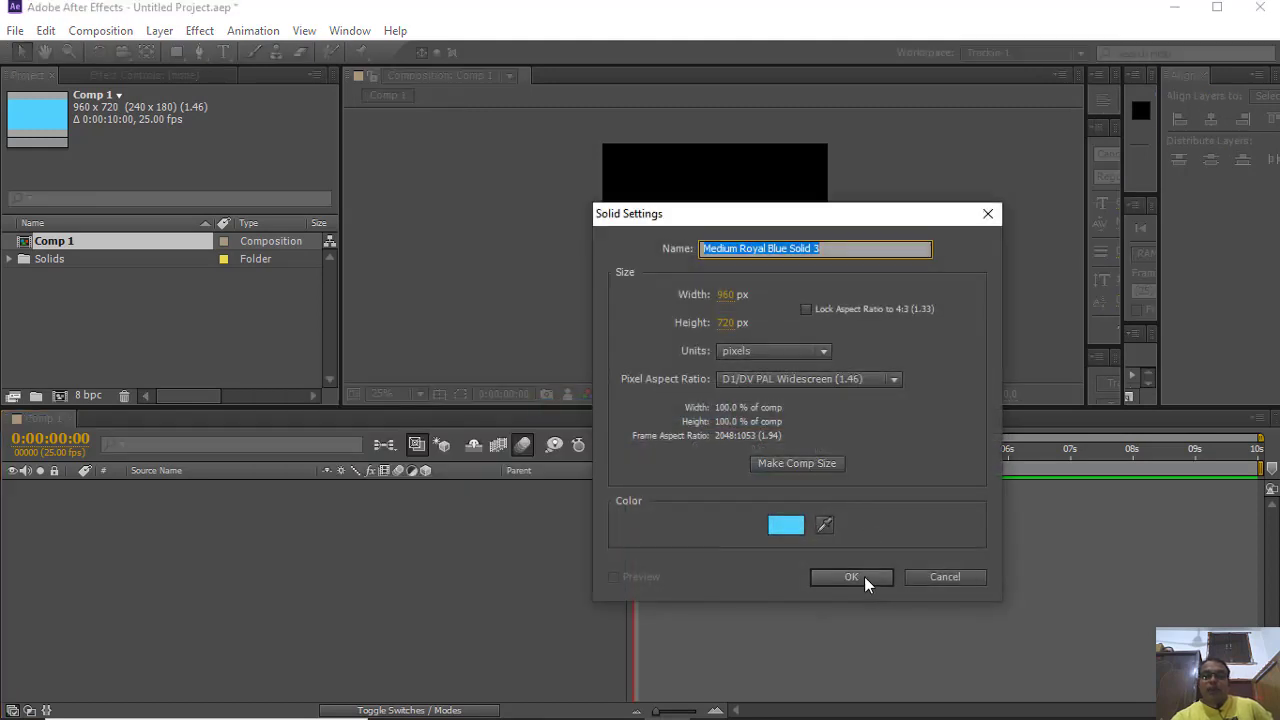
{"action": "left_click", "coordinate": [851, 577]}
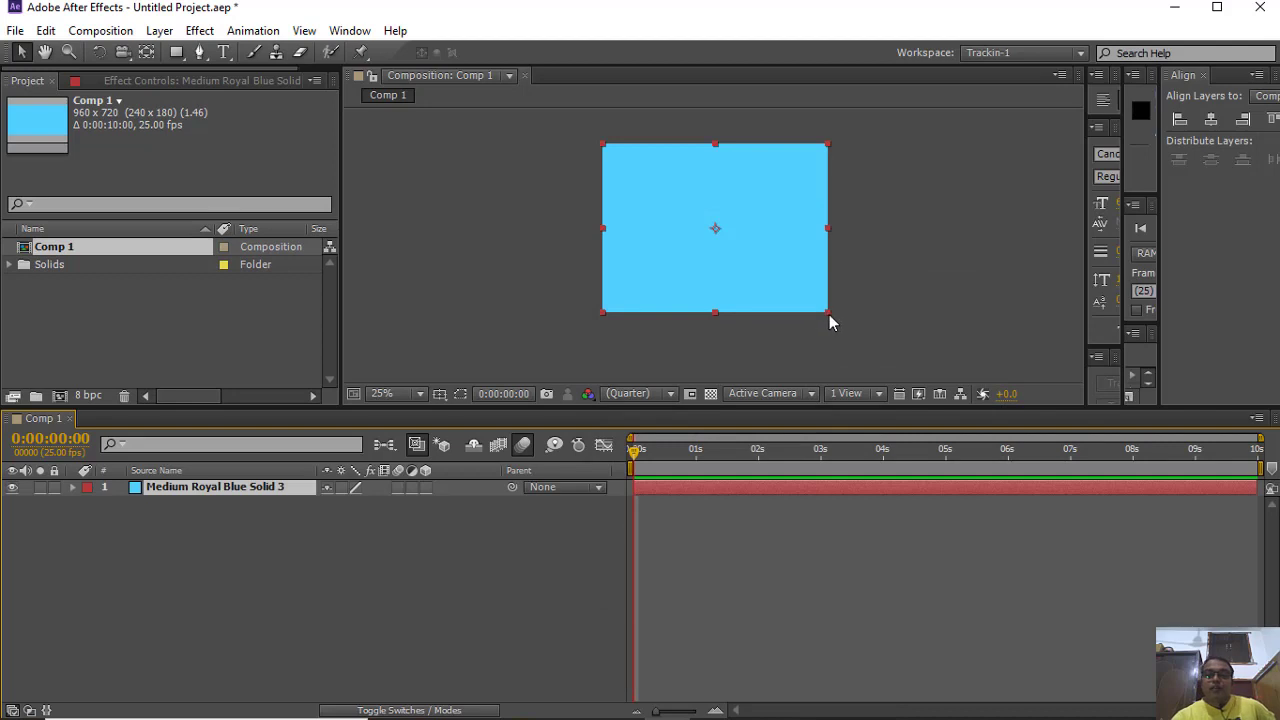
{"action": "left_click_drag", "start_coordinate": [827, 312], "coordinate": [587, 228]}
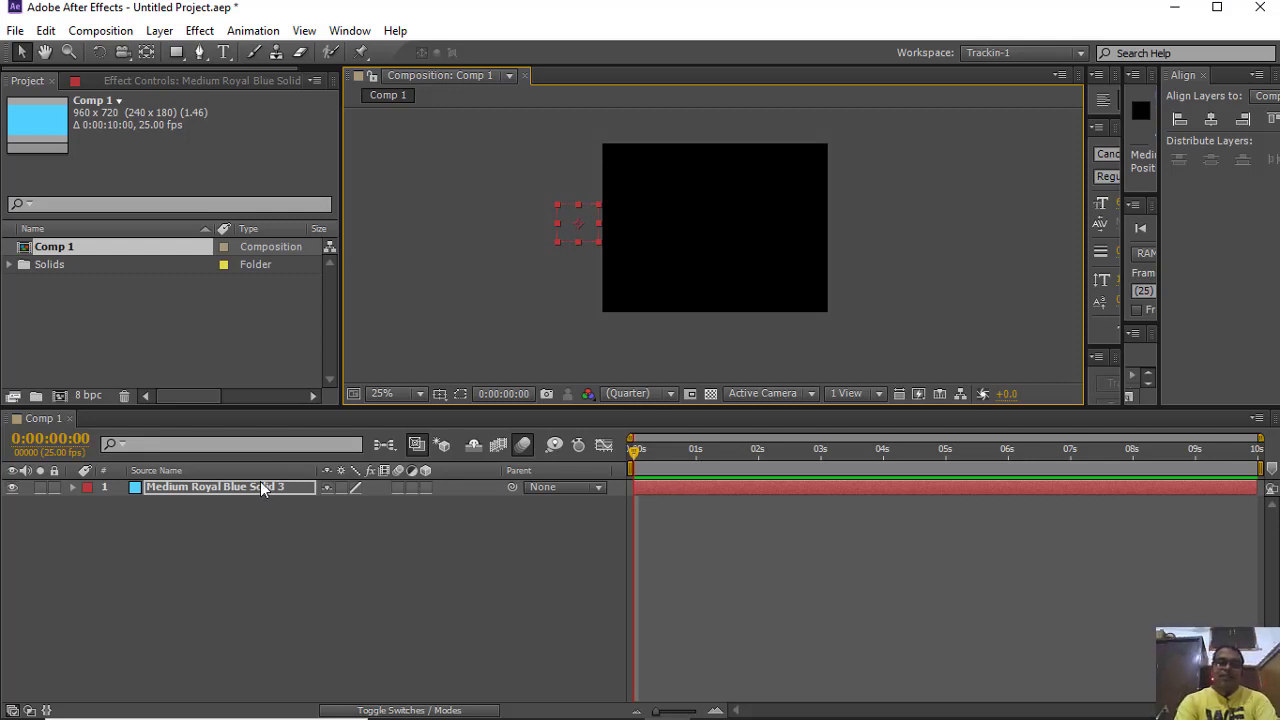
Keyframe the solid's Position at 0 seconds, and at 2 seconds move it horizontally to just beyond the frame's right edge
{"action": "key", "text": "p"}
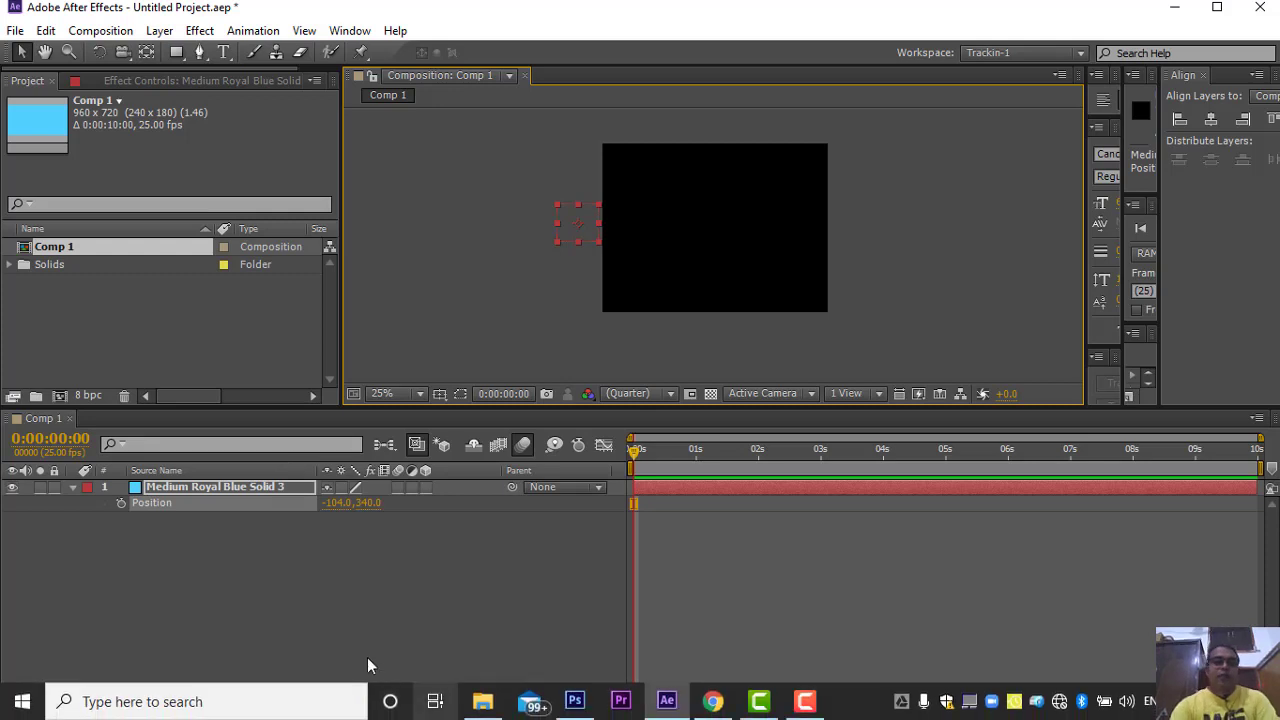
{"action": "left_click", "coordinate": [121, 503]}
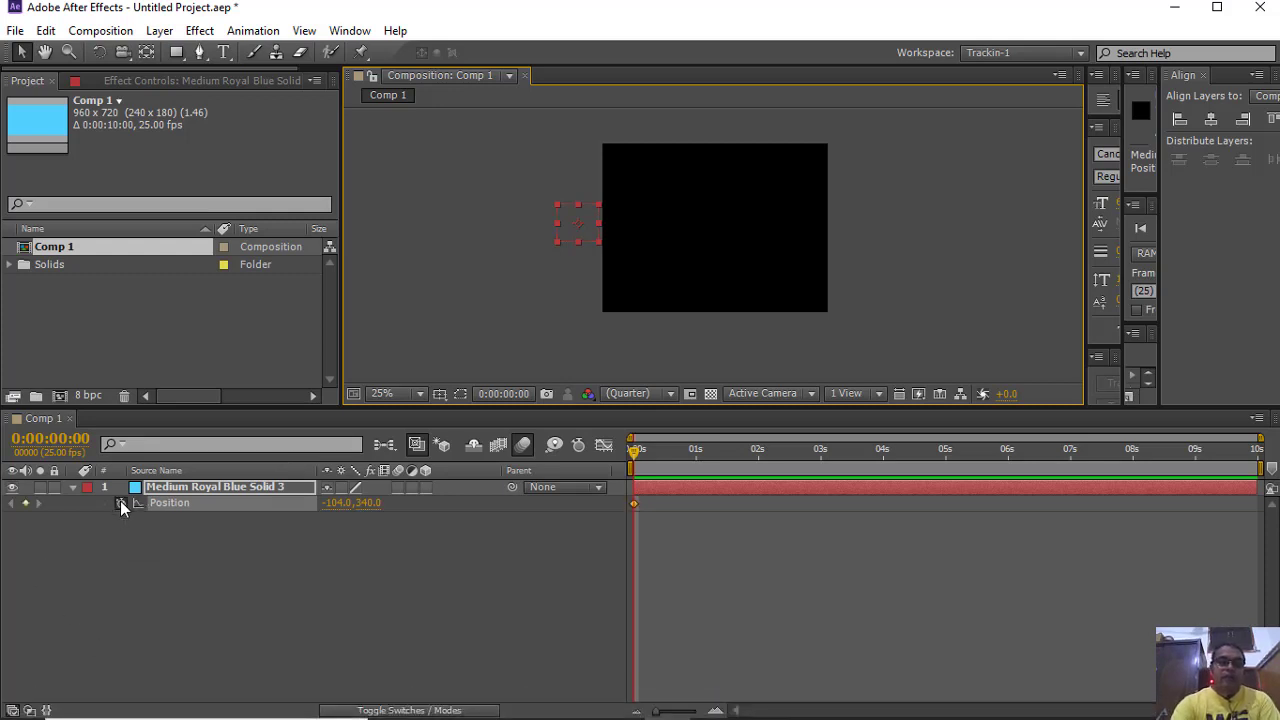
{"action": "left_click", "coordinate": [758, 459]}
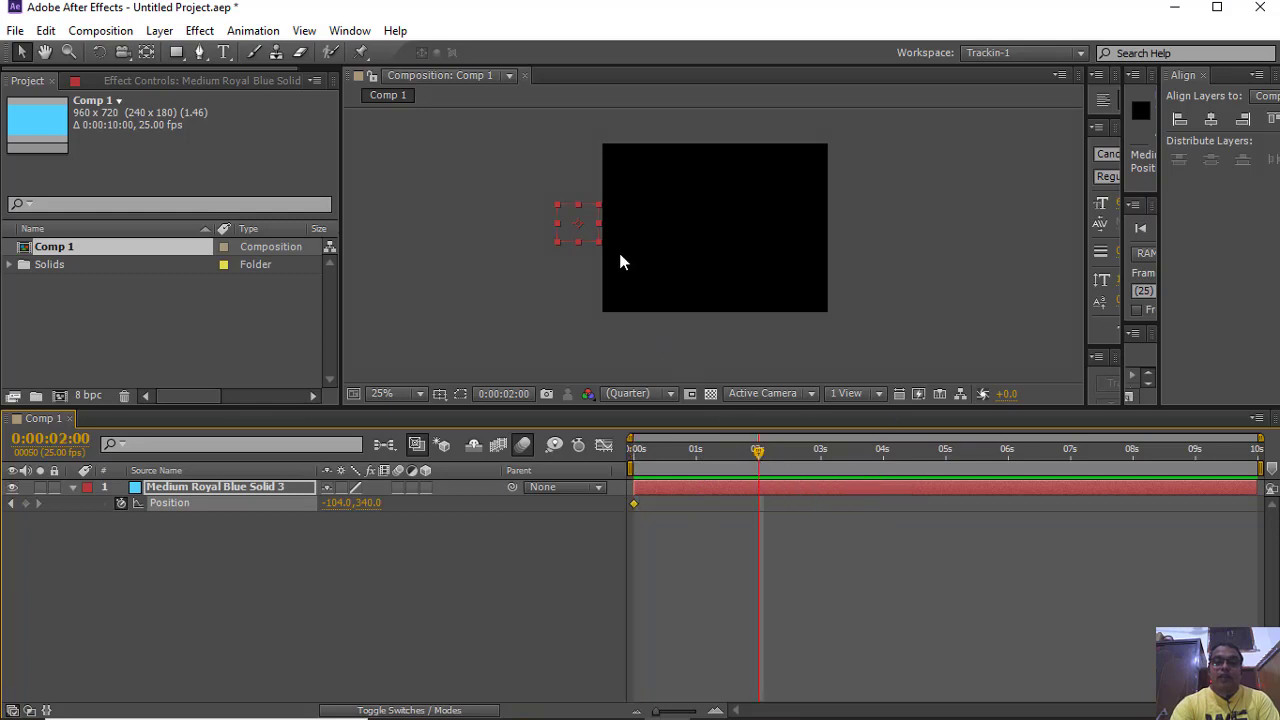
{"action": "left_click", "coordinate": [581, 199]}
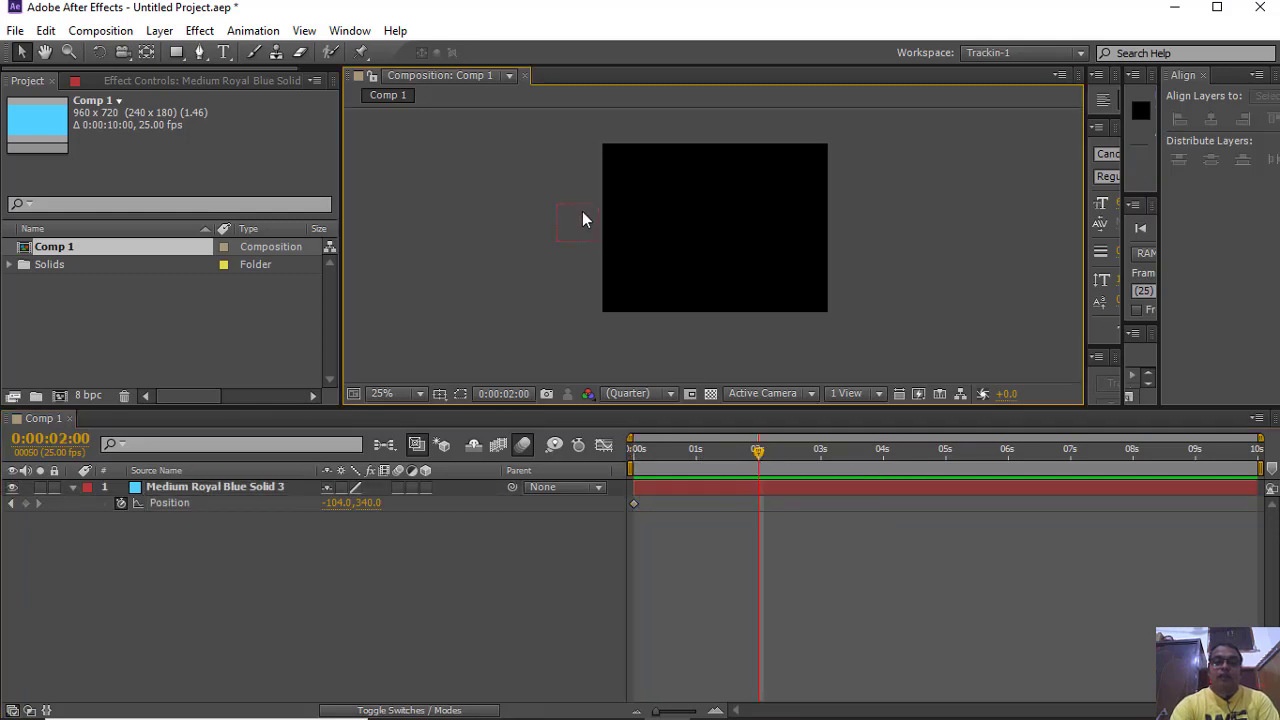
{"action": "left_click_drag", "start_coordinate": [585, 233], "coordinate": [862, 238]}
Preview the solid's horizontal movement across the frame from 0 seconds
{"action": "key", "text": "Home"}
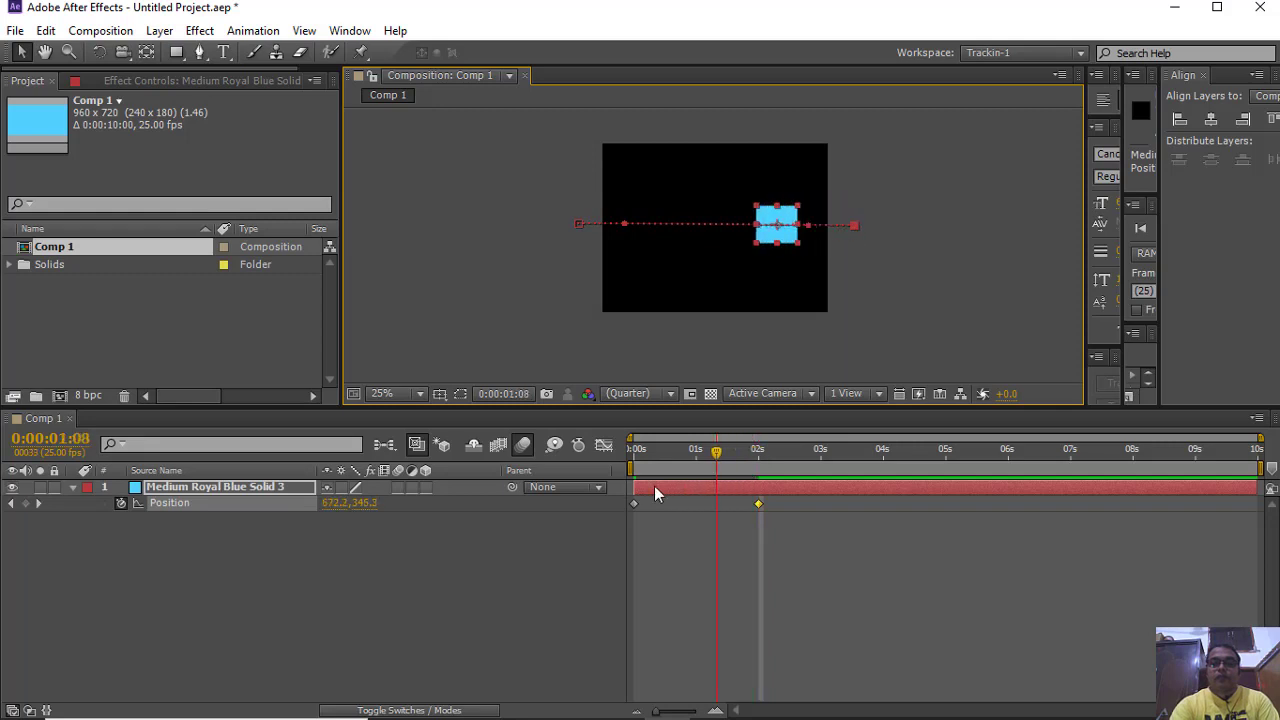
{"action": "left_click", "coordinate": [514, 537]}
{"action": "key", "text": "space"}
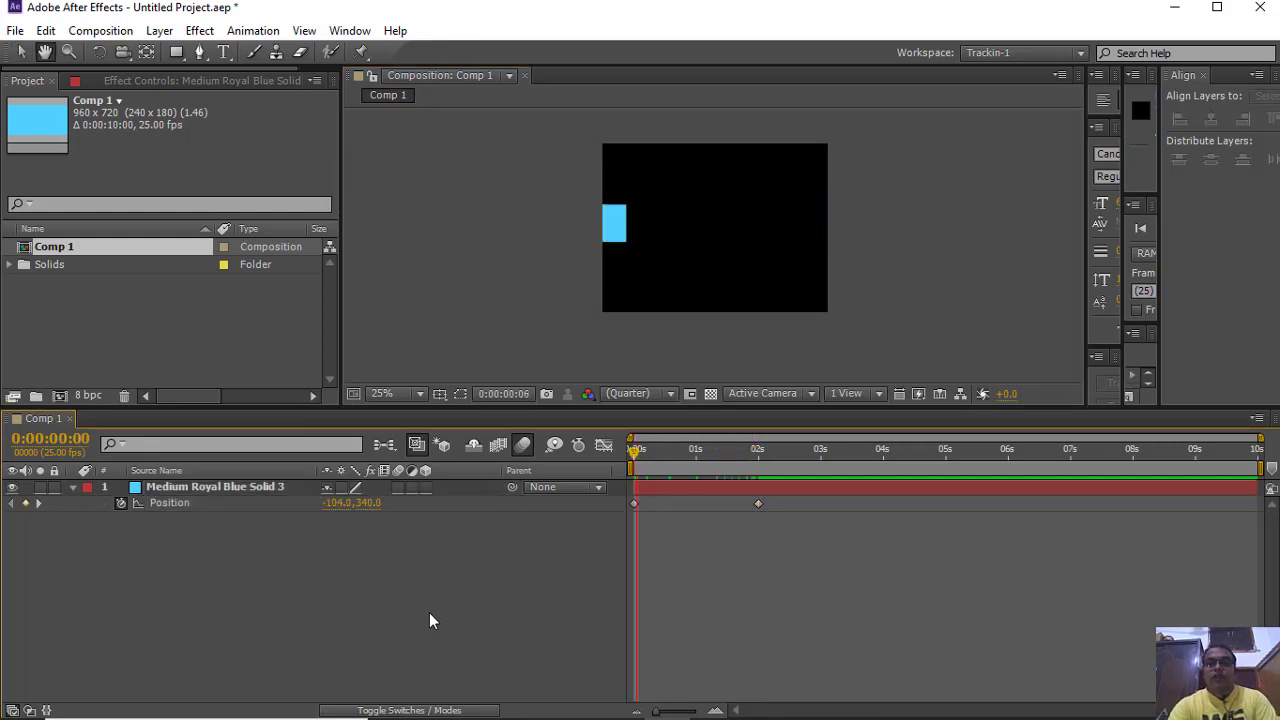
{"action": "left_click_drag", "start_coordinate": [705, 452], "coordinate": [661, 458]}
At 0:00:01:03, raise the solid to about 538.6, 140.5 to arch its motion path, and shift this middle keyframe slightly earlier
{"action": "left_click_drag", "start_coordinate": [745, 473], "coordinate": [705, 473]}
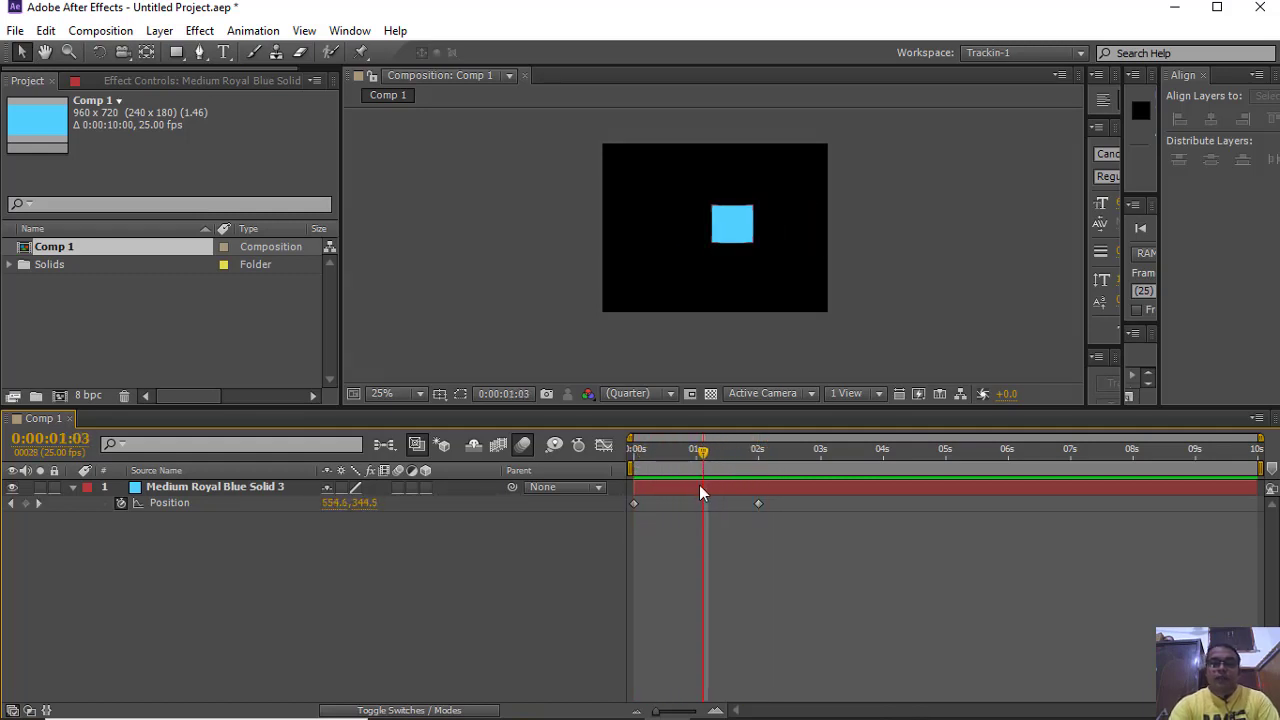
{"action": "left_click", "coordinate": [700, 486]}
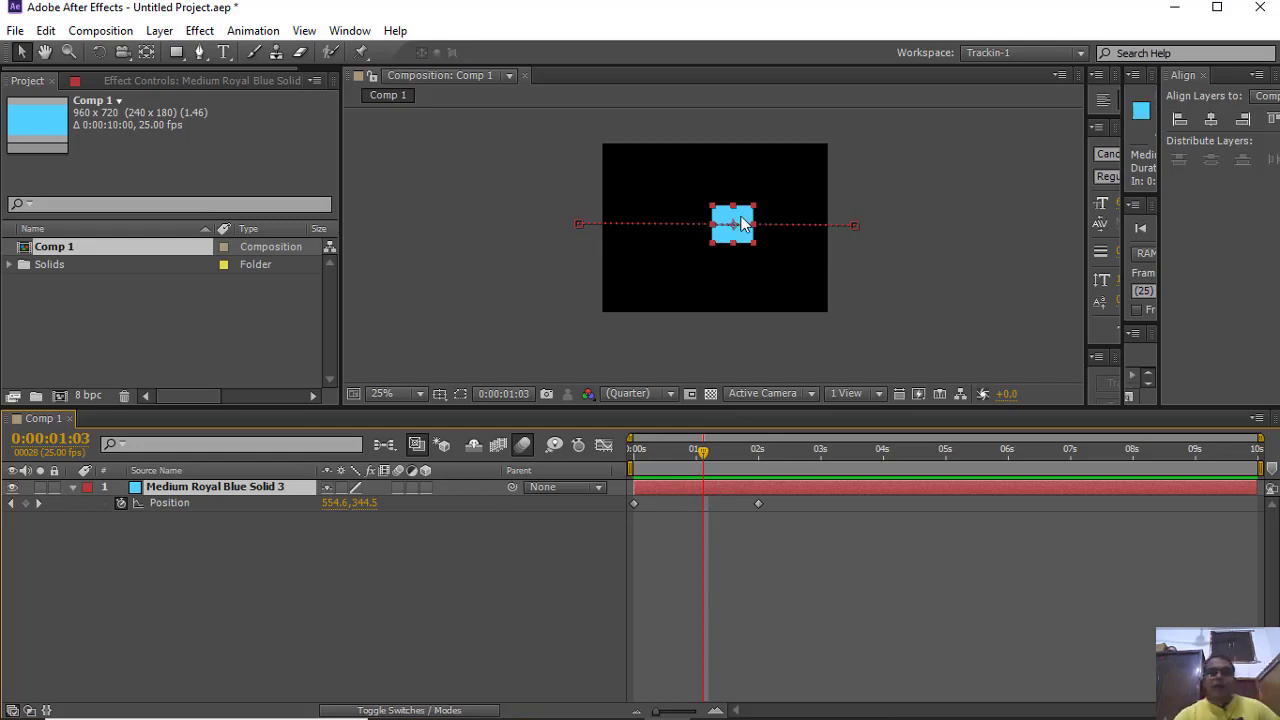
{"action": "left_click_drag", "start_coordinate": [742, 230], "coordinate": [737, 180]}
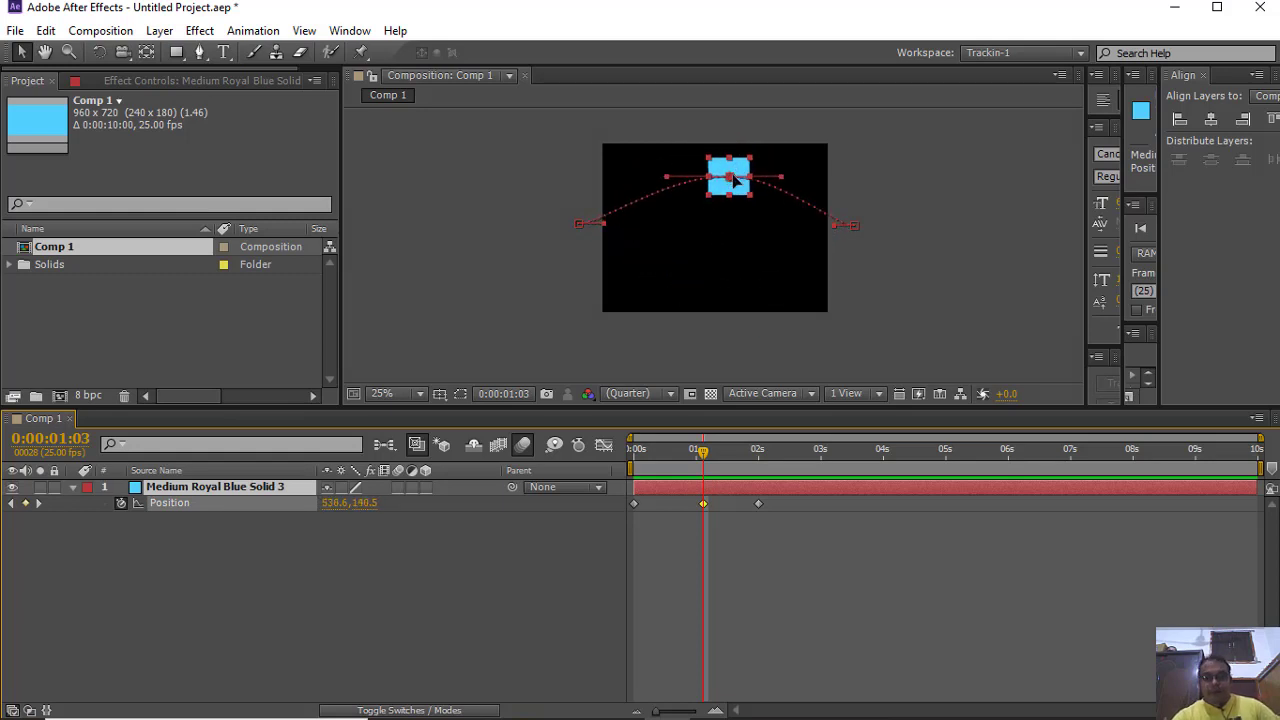
{"action": "left_click_drag", "start_coordinate": [701, 503], "coordinate": [682, 506]}
Preview the solid's arched movement from the start and return the current time to 0 seconds
{"action": "left_click_drag", "start_coordinate": [703, 450], "coordinate": [613, 472]}
{"action": "left_click", "coordinate": [501, 600]}
{"action": "key", "text": "space"}
{"action": "key", "text": "space"}
{"action": "left_click_drag", "start_coordinate": [760, 449], "coordinate": [636, 475]}
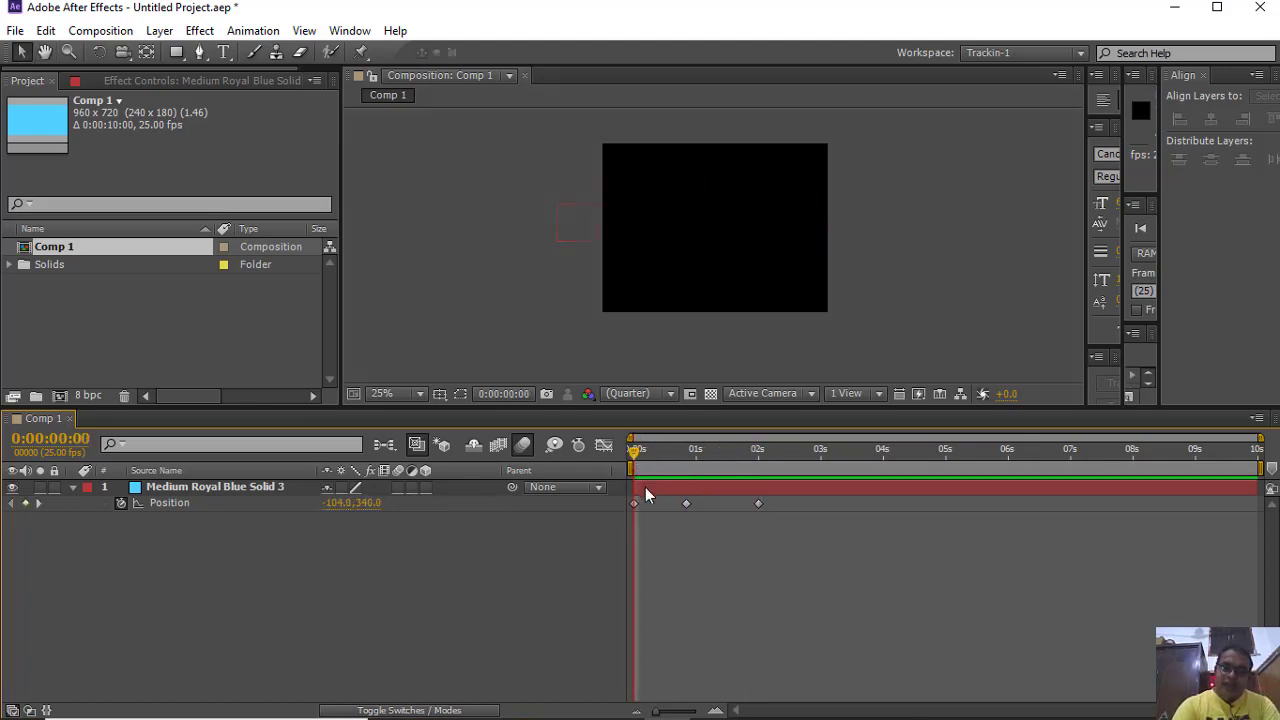
Move the motion path's end point slightly down and outward, and shift the middle Position keyframe to 0:00:00:23
{"action": "left_click", "coordinate": [645, 490]}
{"action": "left_click_drag", "start_coordinate": [852, 227], "coordinate": [866, 238]}
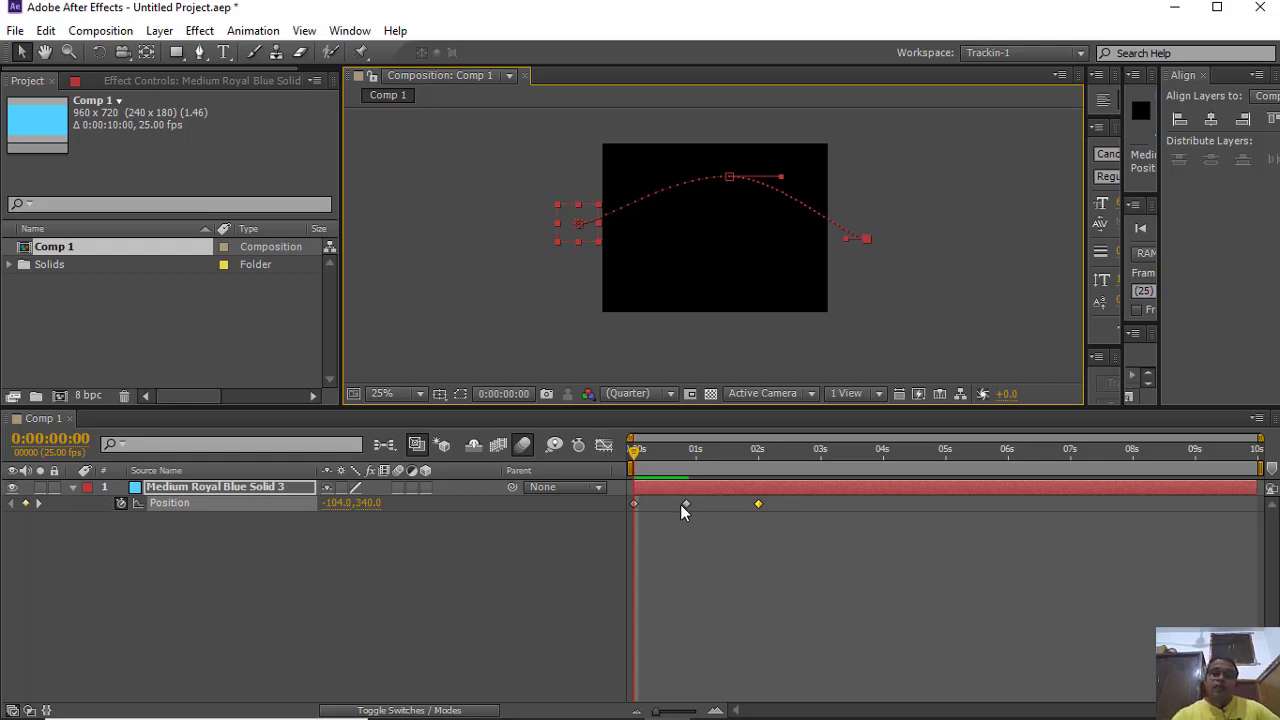
{"action": "left_click_drag", "start_coordinate": [687, 502], "coordinate": [693, 501]}
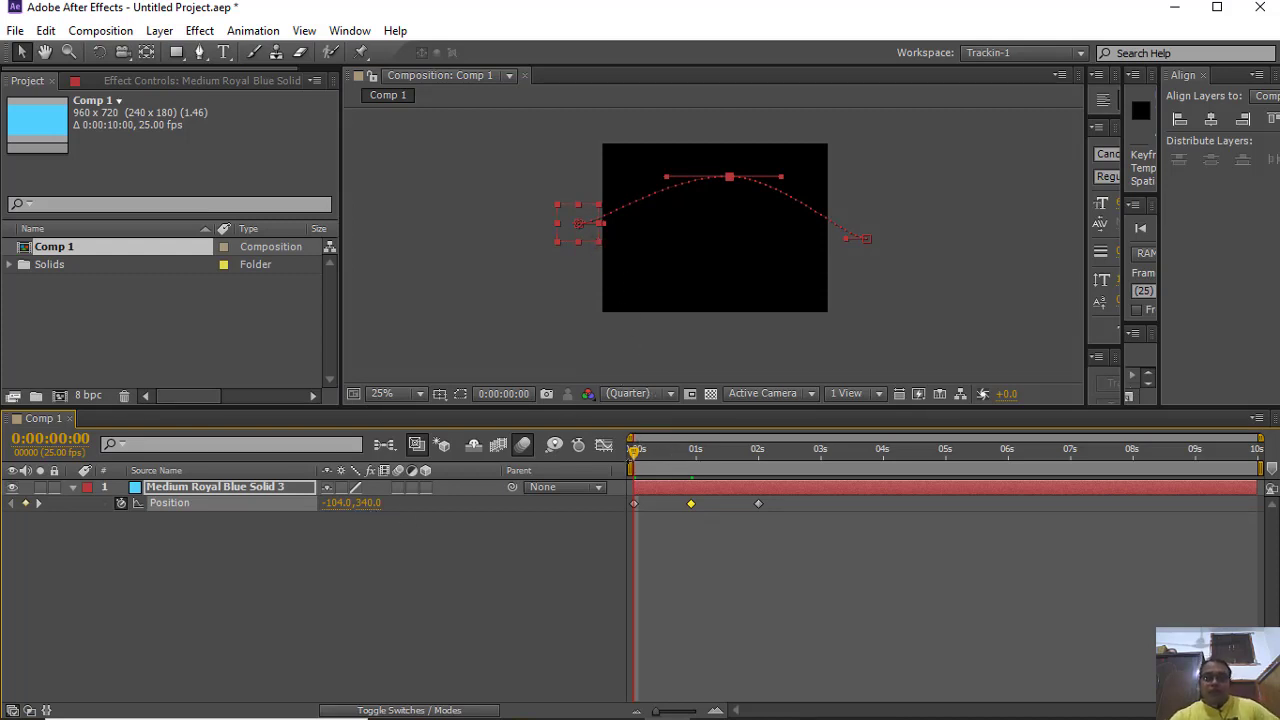
Set the current time to 0:00:00:23 and remove all Position keyframes from the solid
{"action": "left_click_drag", "start_coordinate": [636, 451], "coordinate": [697, 471]}
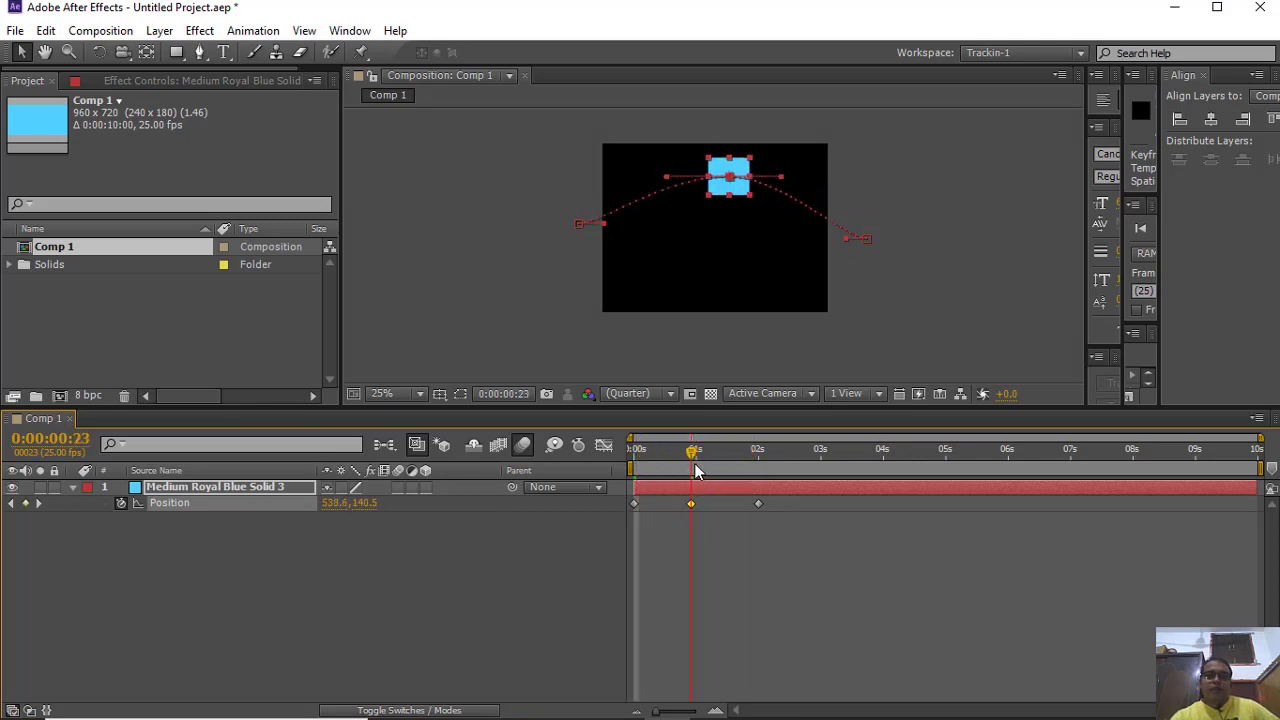
{"action": "left_click", "coordinate": [304, 573]}
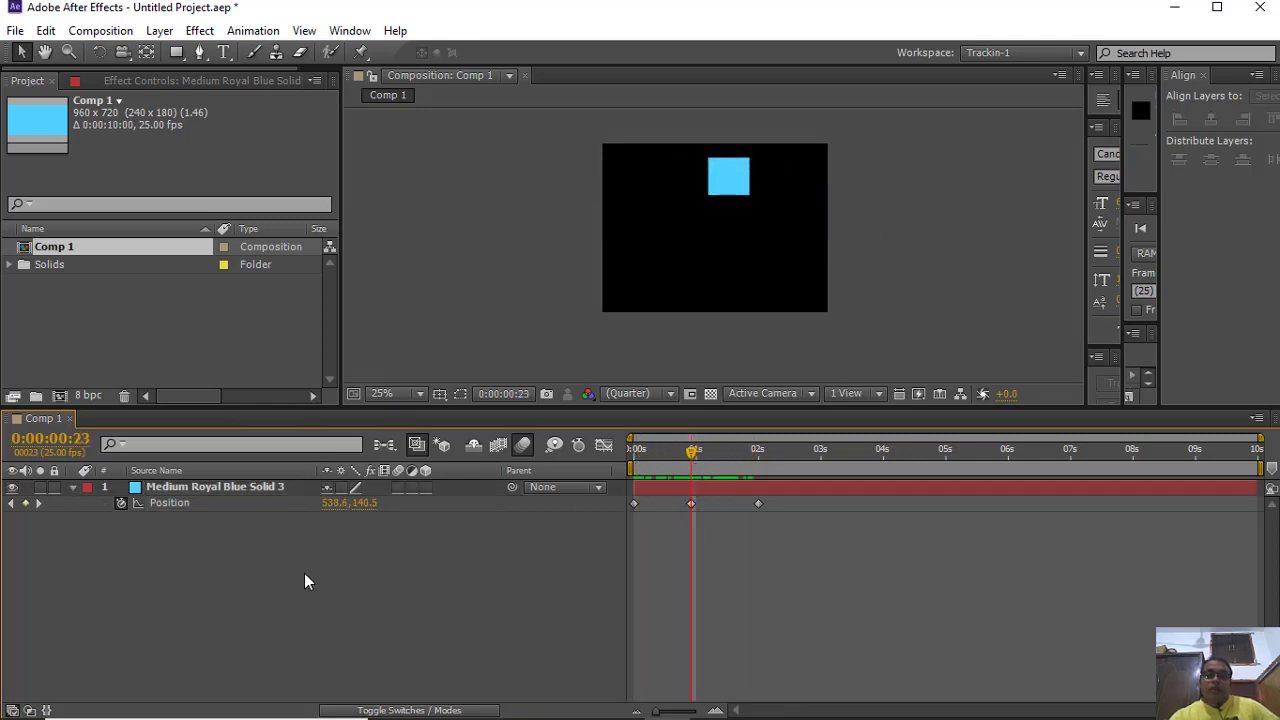
{"action": "left_click", "coordinate": [121, 504]}
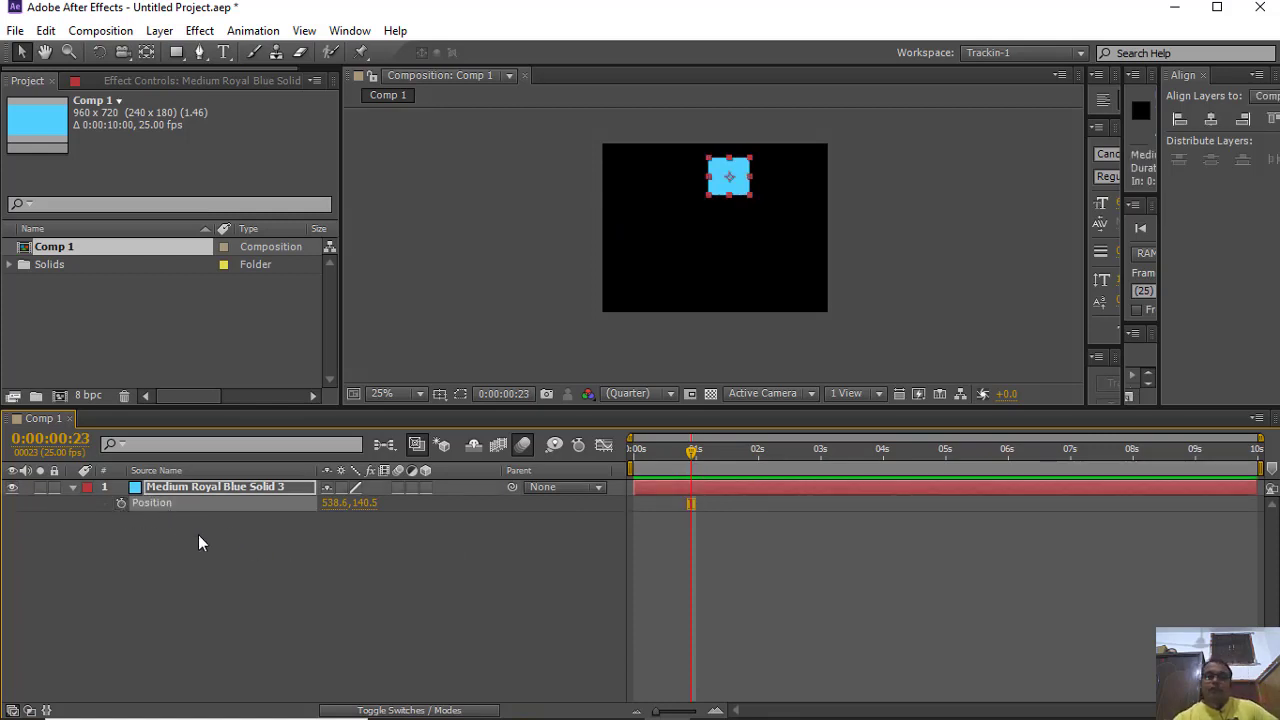
Delete the existing solid layer from the composition and create a new light blue solid with the default settings
{"action": "key", "text": "Delete"}
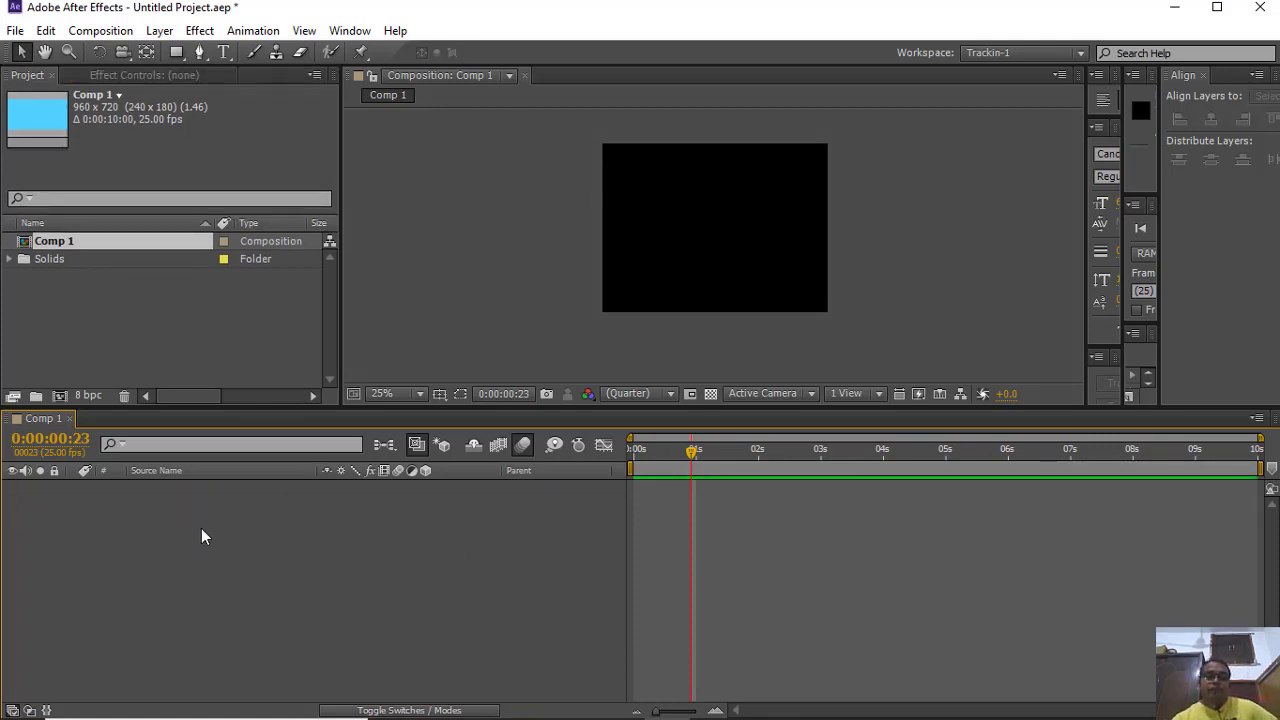
{"action": "right_click", "coordinate": [203, 527]}
{"action": "mouse_move", "coordinate": [318, 336]}
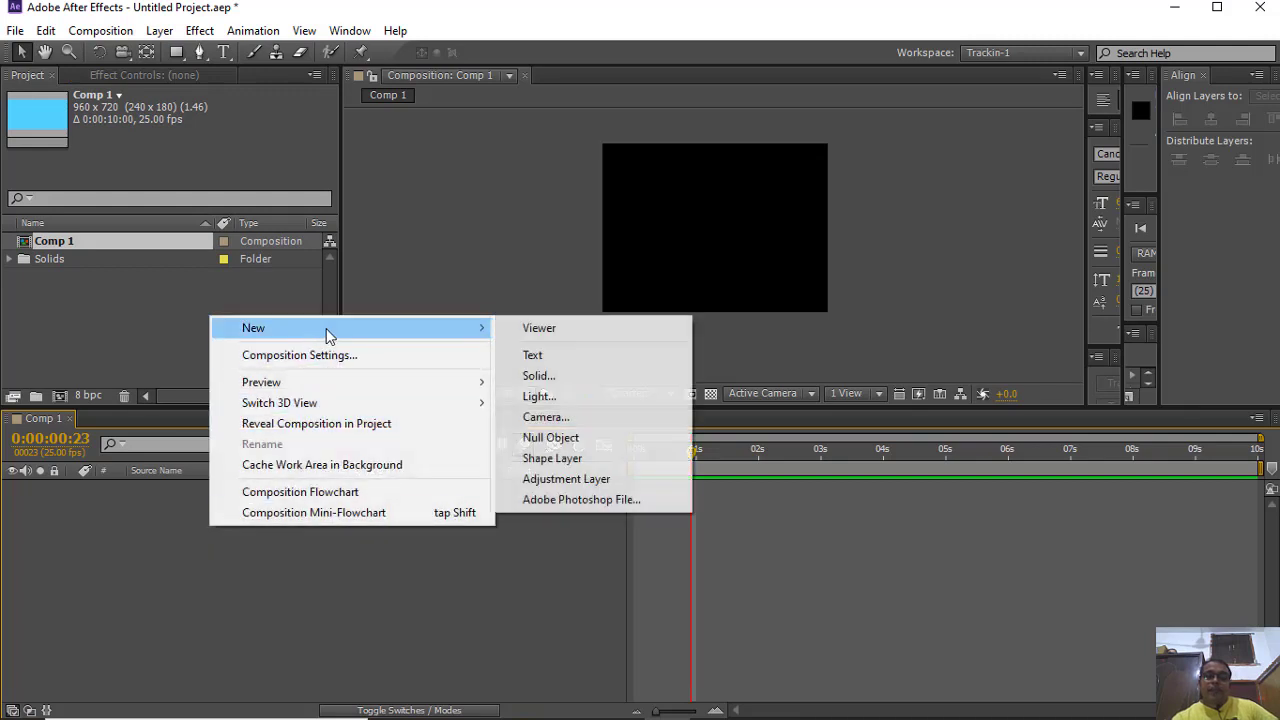
{"action": "left_click", "coordinate": [558, 375]}
{"action": "left_click", "coordinate": [826, 578]}
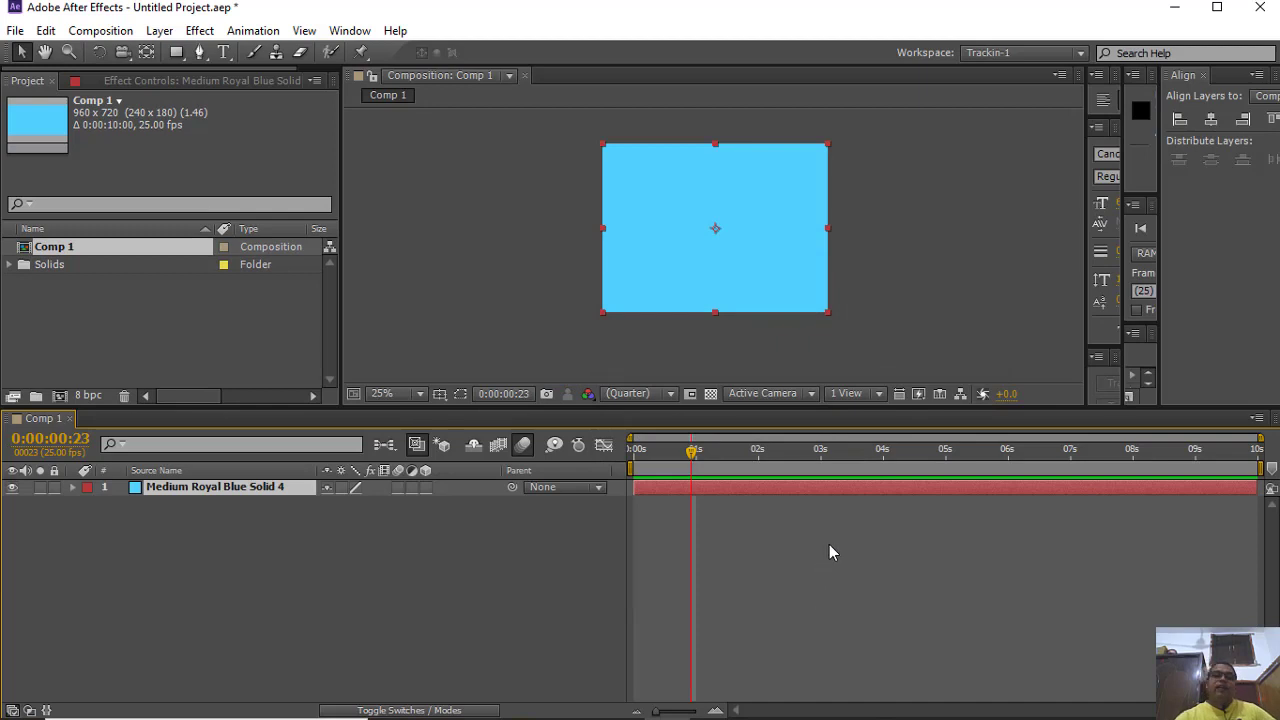
Animate the solid's Opacity from 100% at 0 seconds to 0% at 0:00:00:24, and preview the fade from the start
{"action": "key", "text": "Home"}
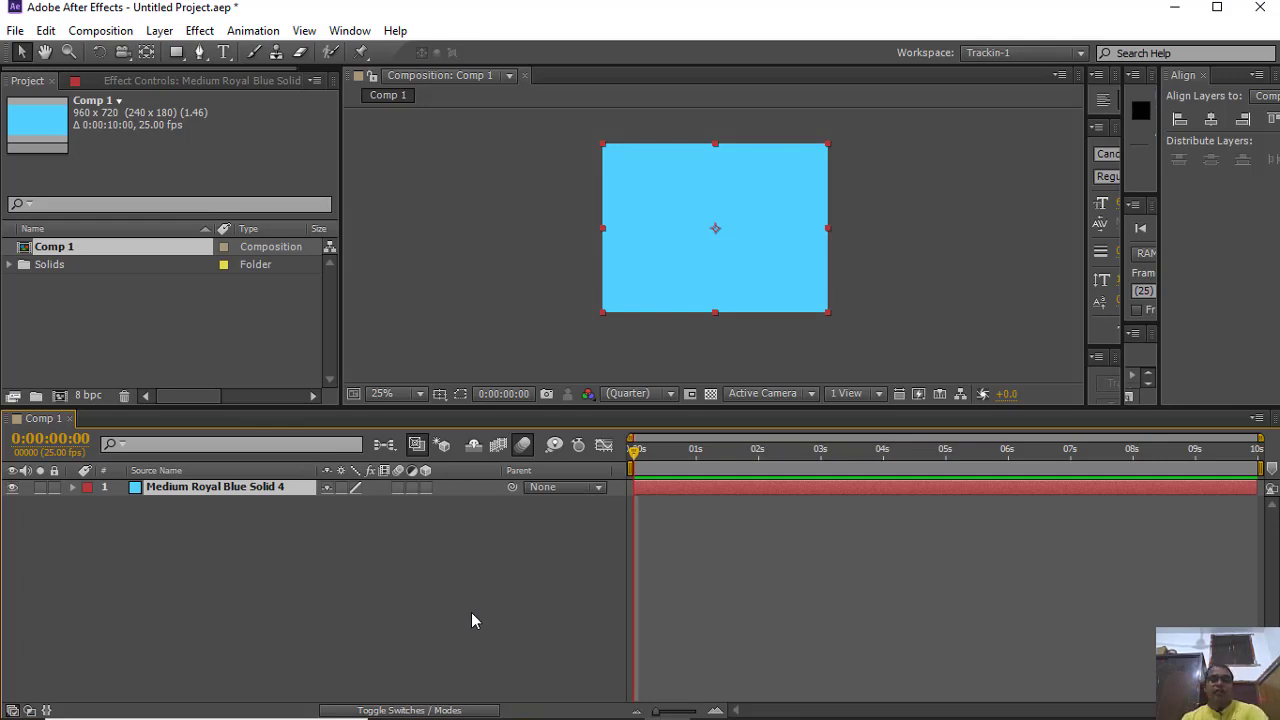
{"action": "key", "text": "t"}
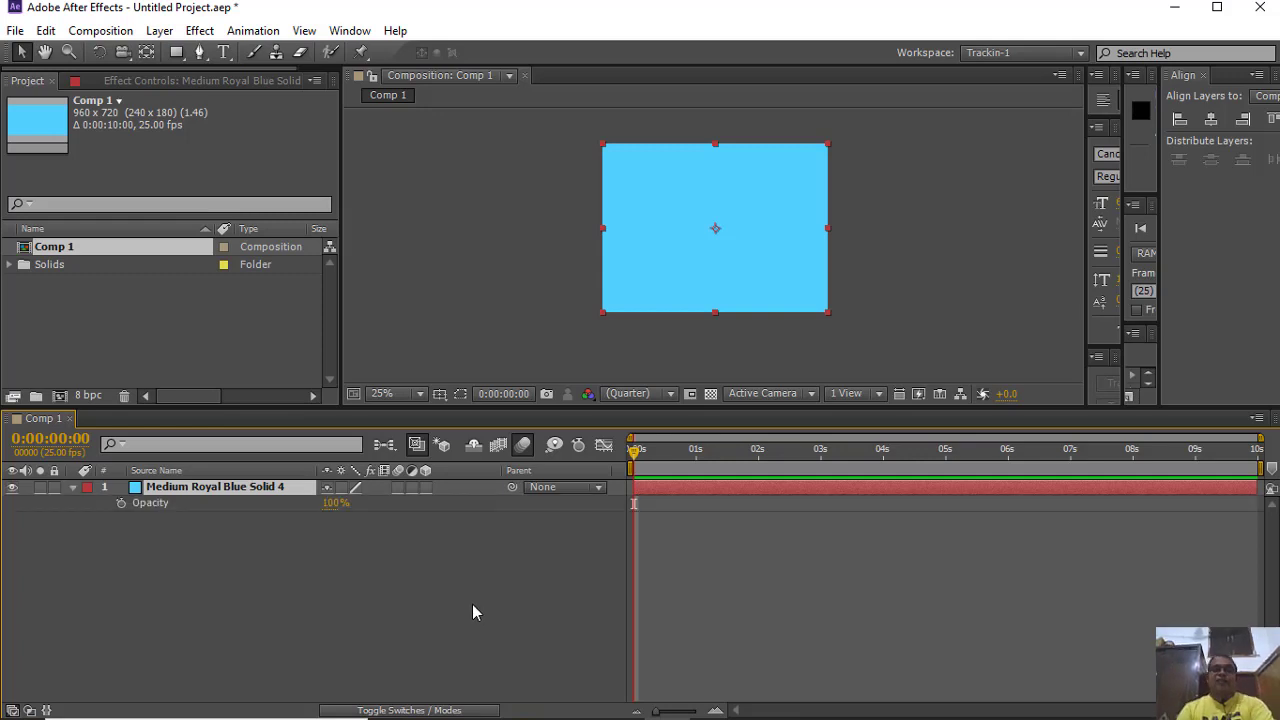
{"action": "left_click", "coordinate": [121, 505]}
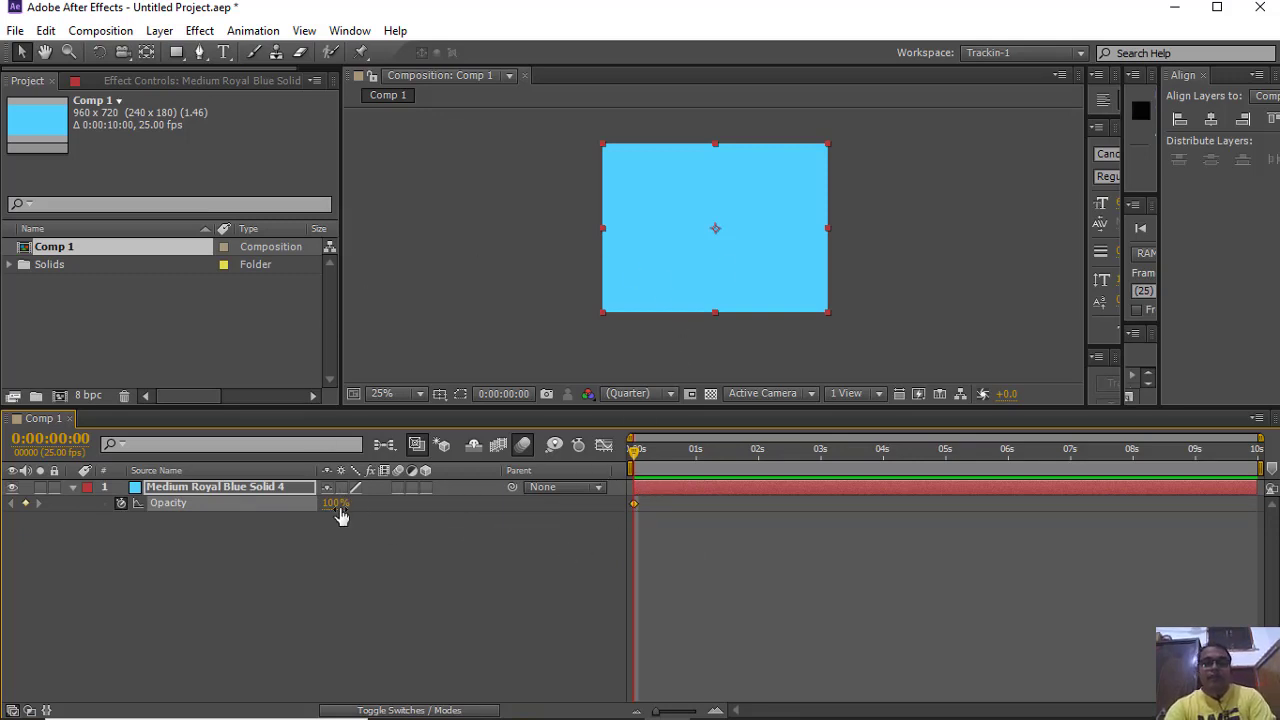
{"action": "left_click", "coordinate": [695, 460]}
{"action": "left_click_drag", "start_coordinate": [331, 503], "coordinate": [225, 528]}
{"action": "left_click", "coordinate": [434, 536]}
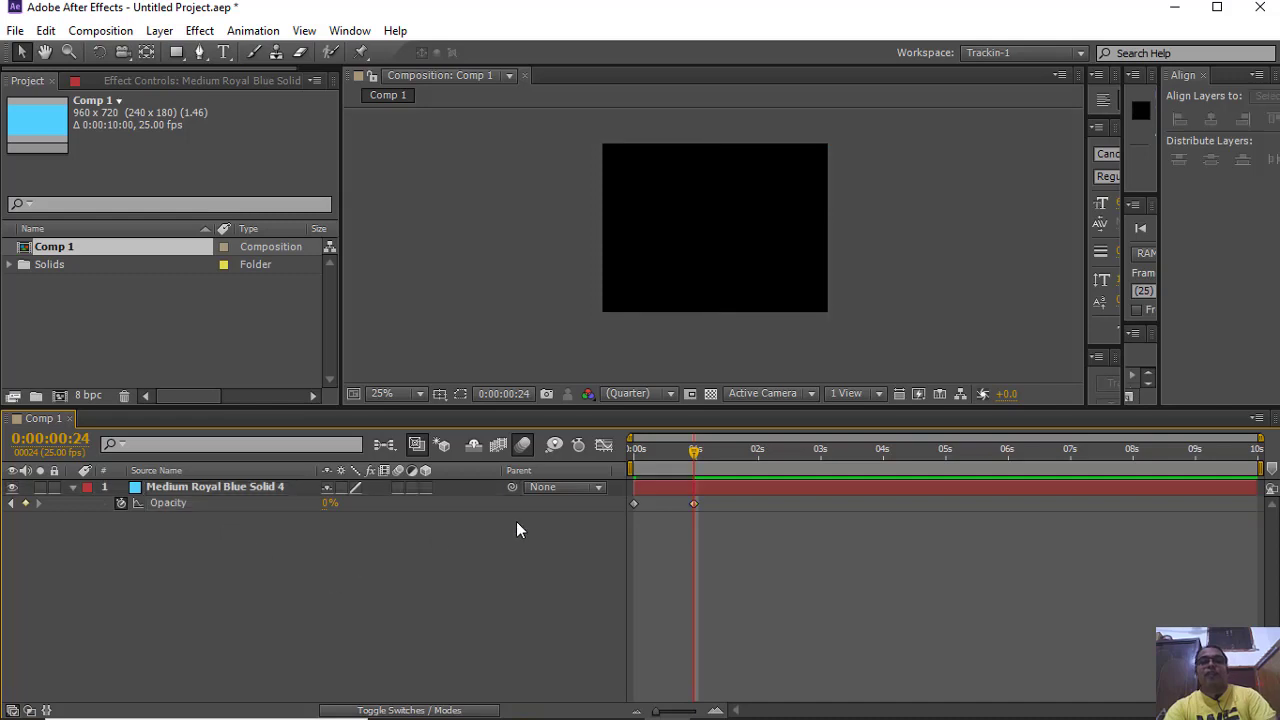
{"action": "key", "text": "Home"}
{"action": "key", "text": "space"}
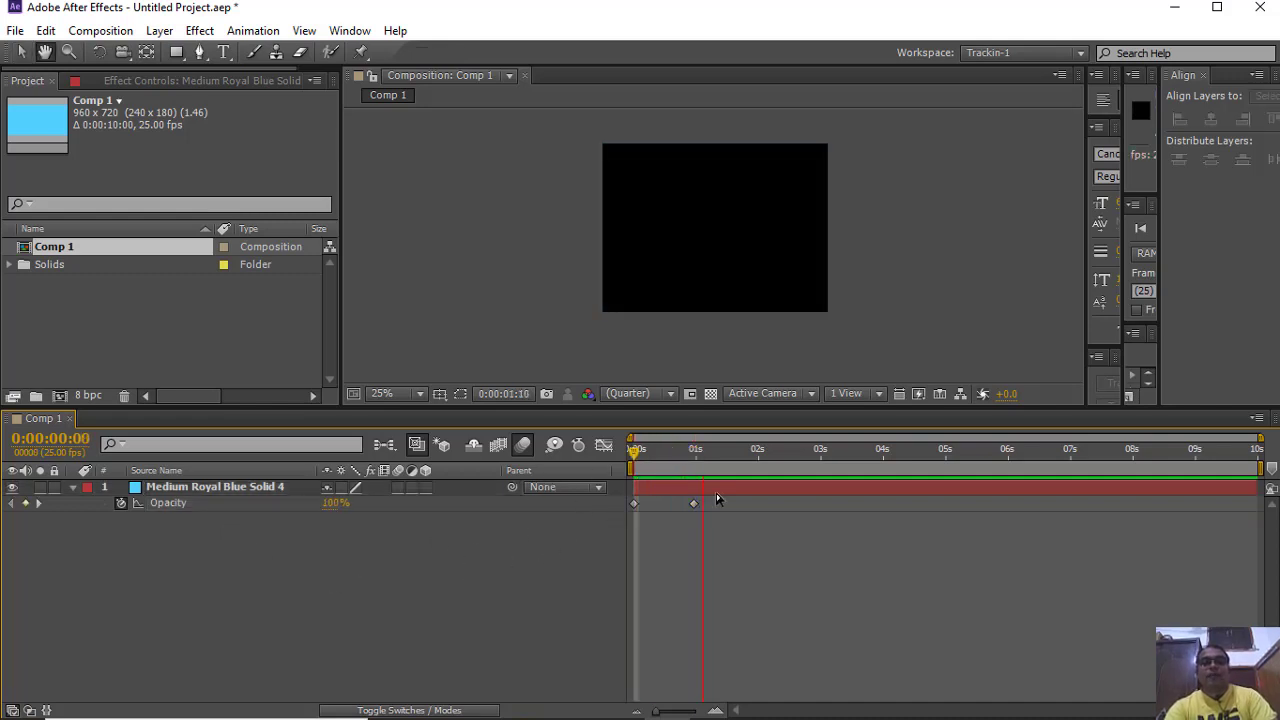
Copy the first Opacity keyframe to 0:00:02:00 and preview the fade-out and fade-in from the start
{"action": "left_click_drag", "start_coordinate": [700, 455], "coordinate": [758, 460]}
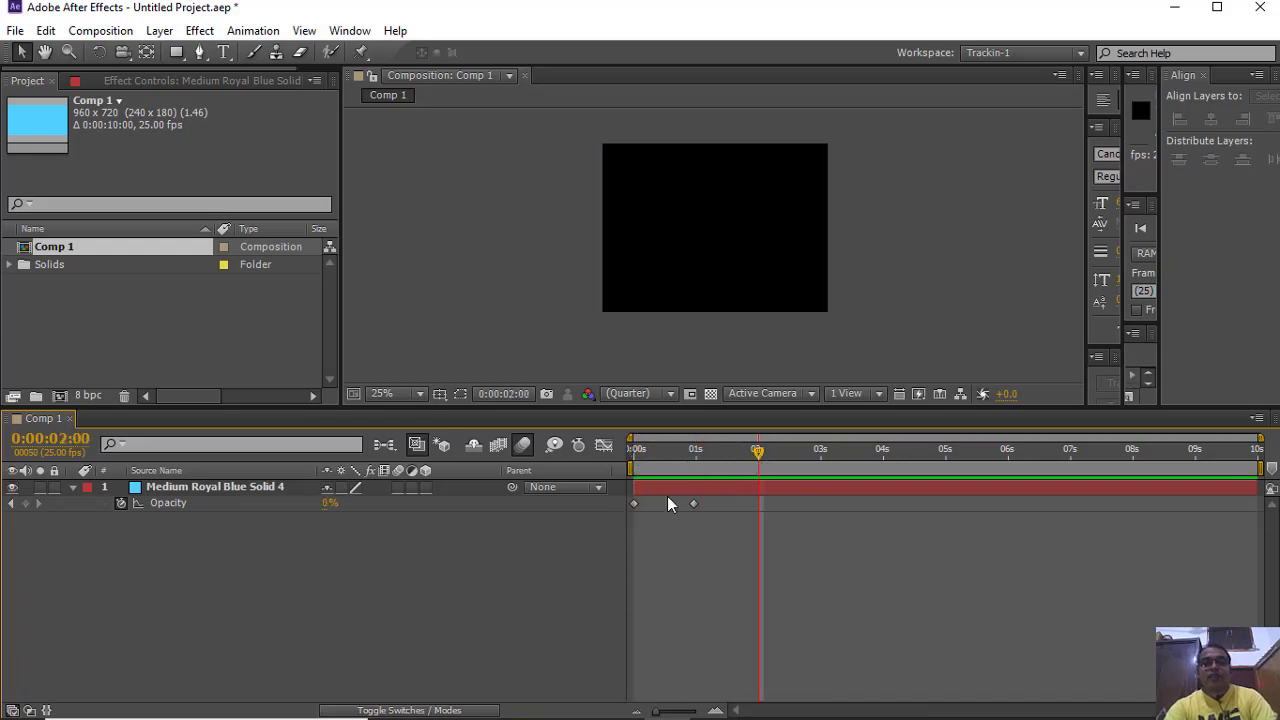
{"action": "left_click", "coordinate": [633, 503]}
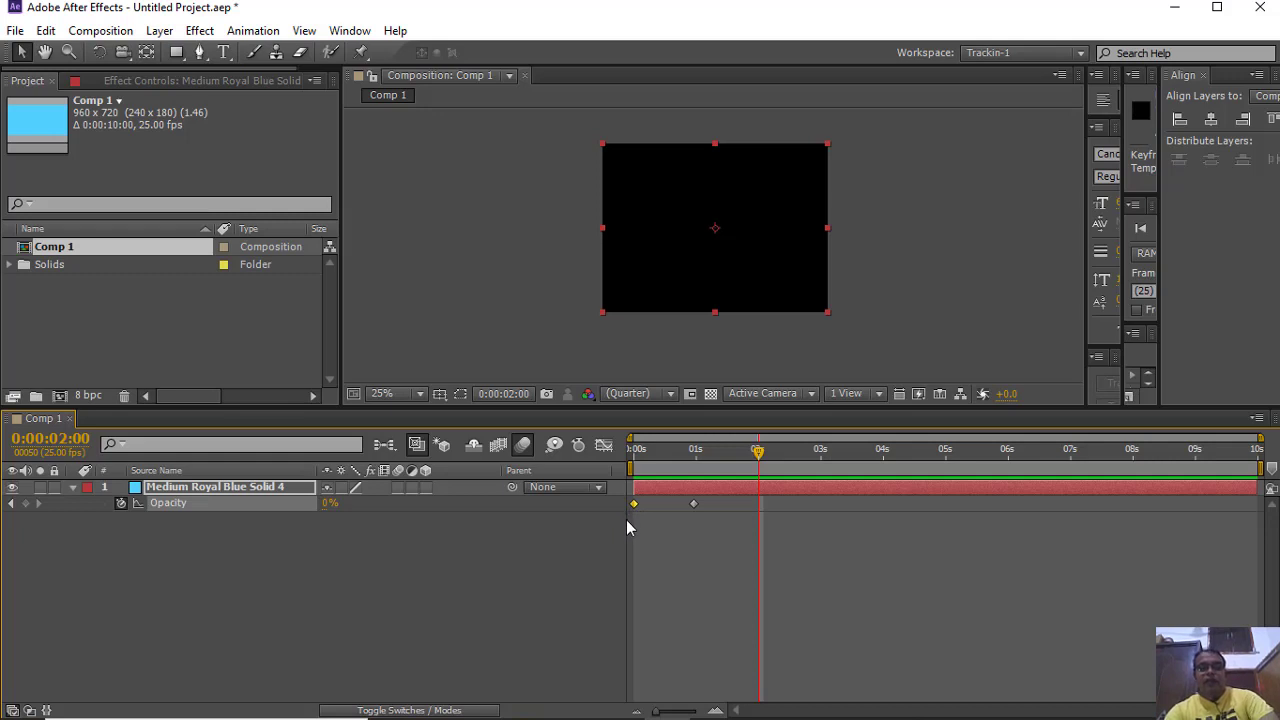
{"action": "key", "text": "ctrl+c"}
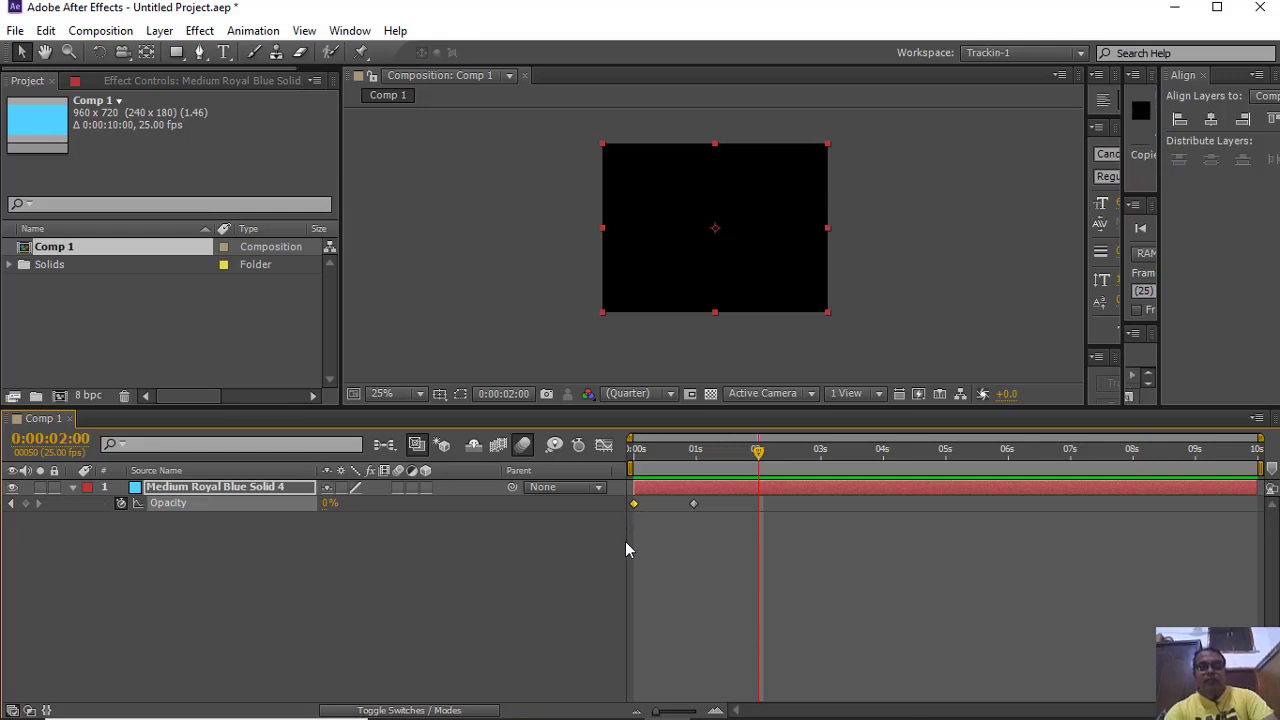
{"action": "key", "text": "ctrl+v"}
{"action": "key", "text": "Home"}
{"action": "left_click", "coordinate": [522, 568]}
{"action": "key", "text": "space"}
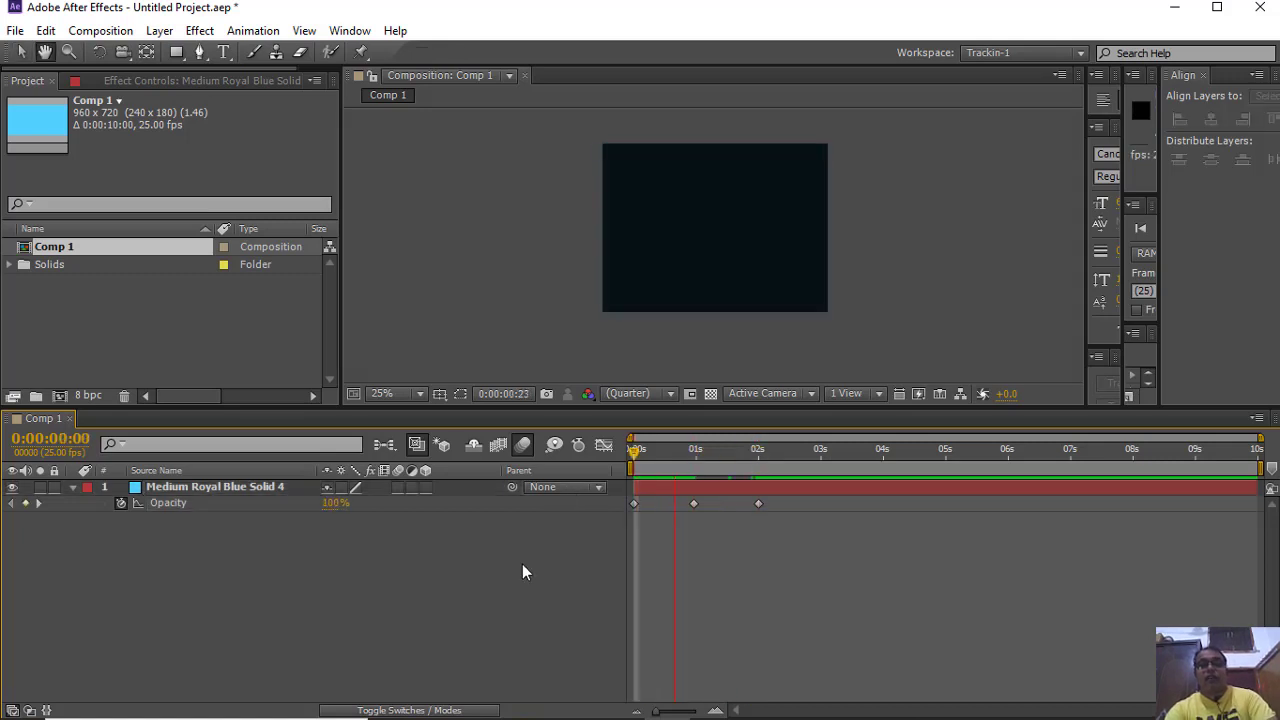
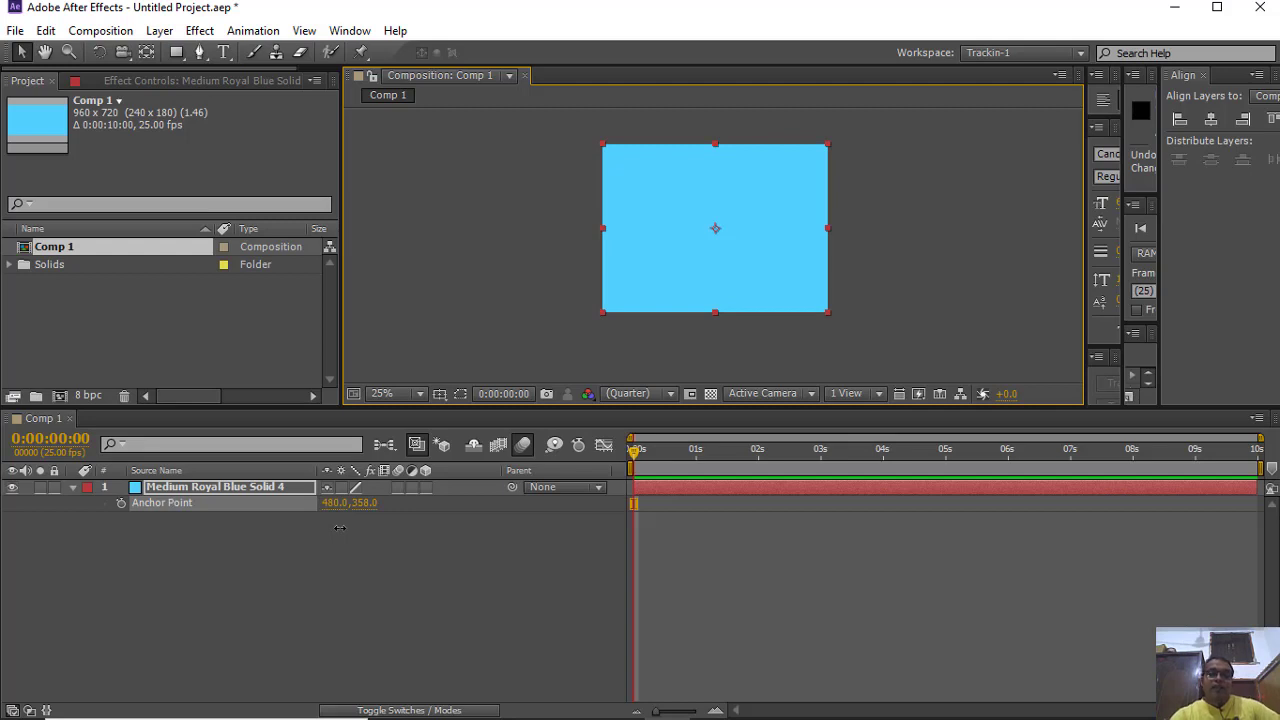
Try moving the solid's anchor point to about 236, 346 with the Pan Behind tool, and undo the move
{"action": "left_click_drag", "start_coordinate": [340, 527], "coordinate": [339, 531]}
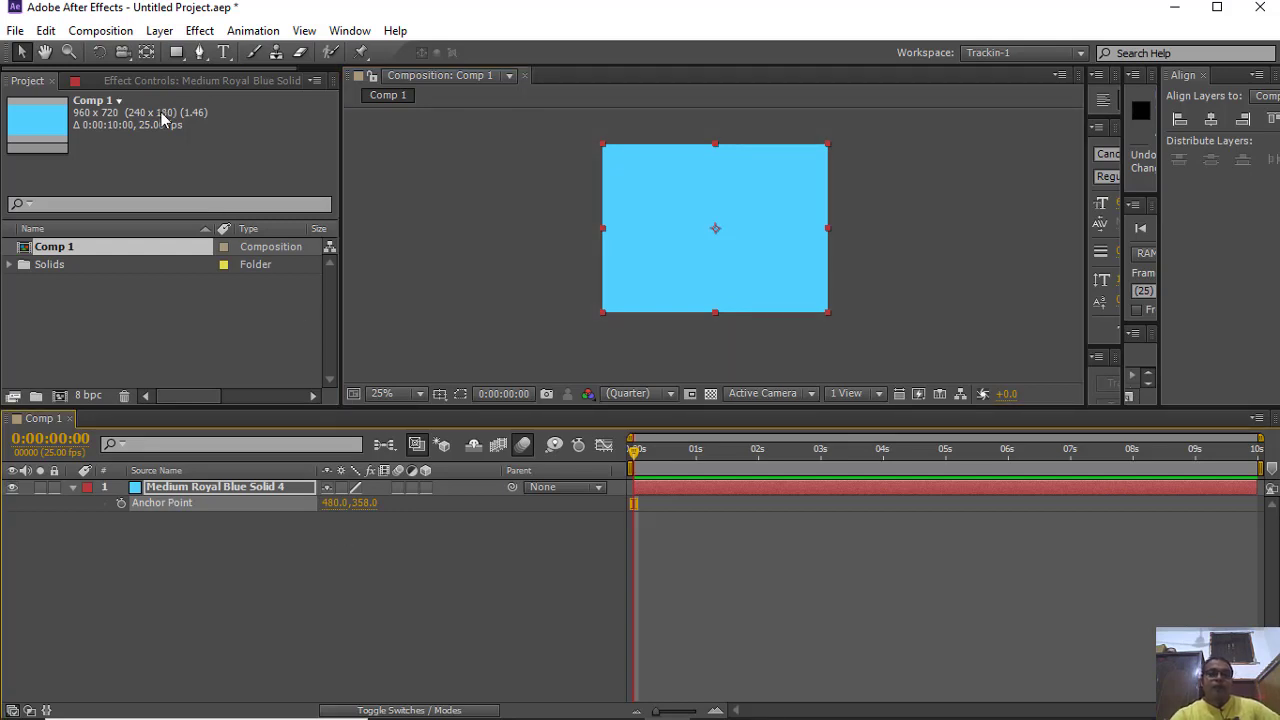
{"action": "left_click", "coordinate": [147, 53]}
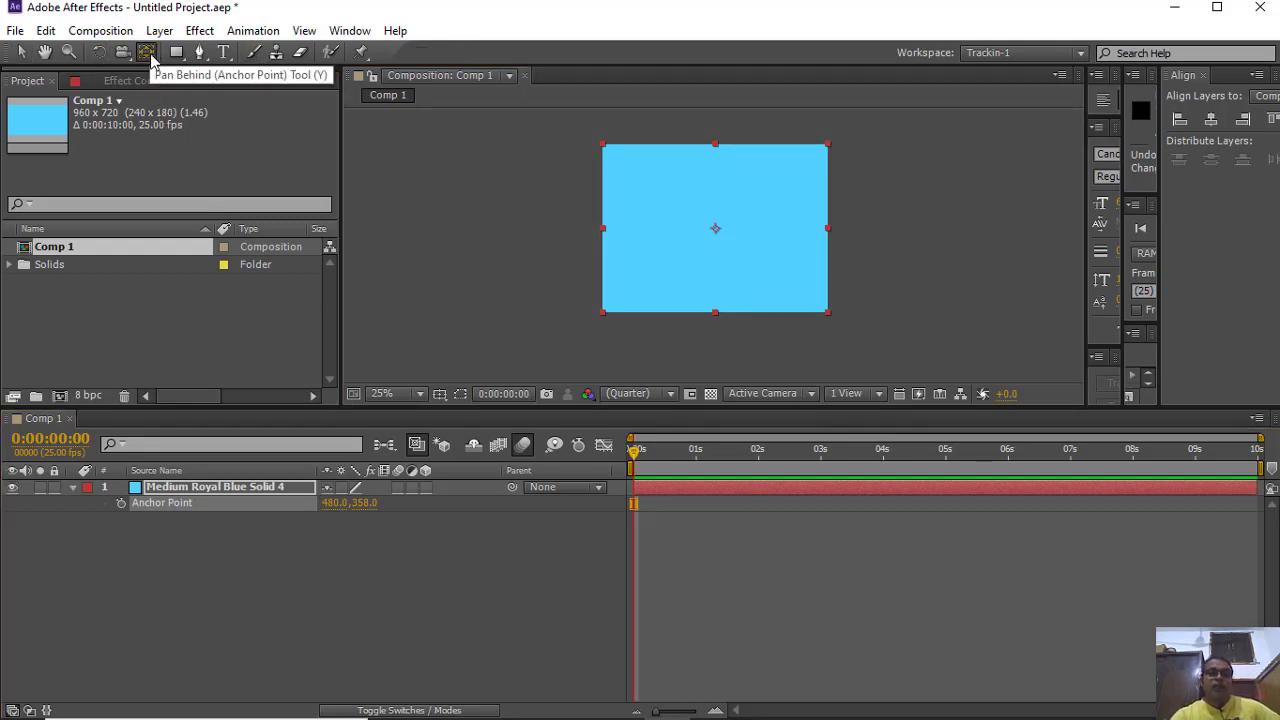
{"action": "left_click_drag", "start_coordinate": [716, 228], "coordinate": [658, 228]}
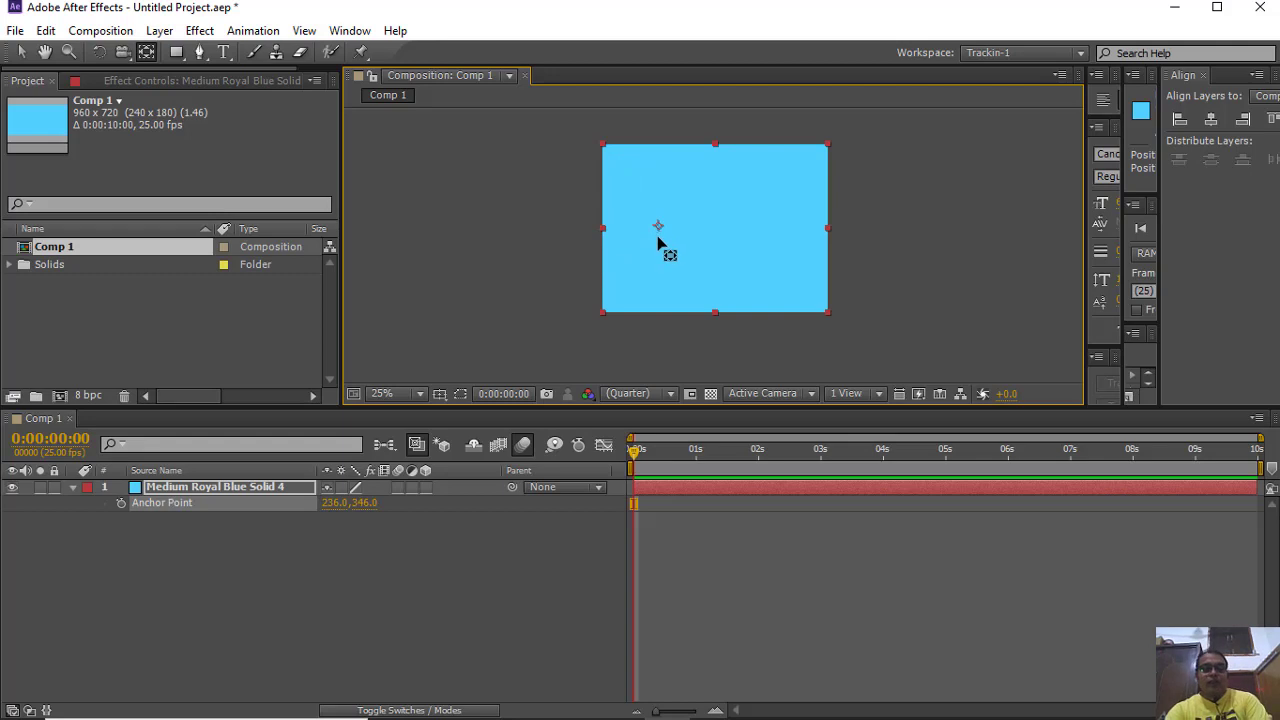
{"action": "key", "text": "ctrl+z"}
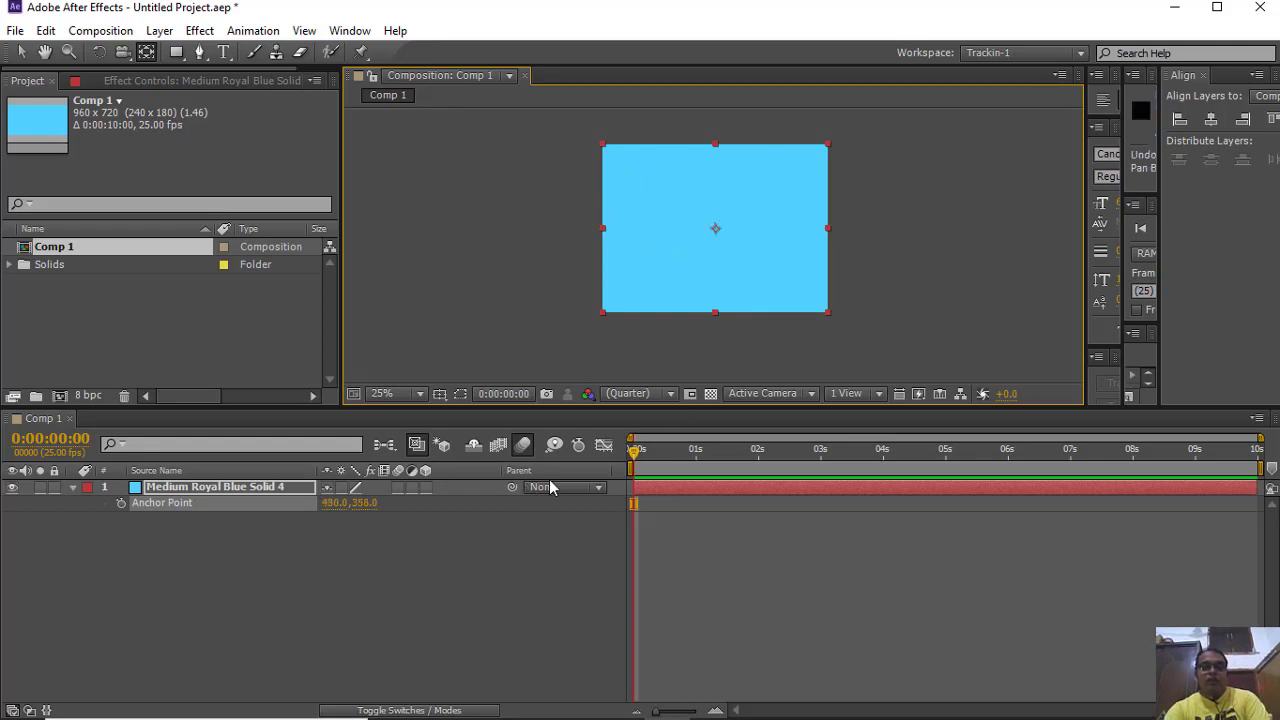
{"action": "left_click", "coordinate": [21, 52]}
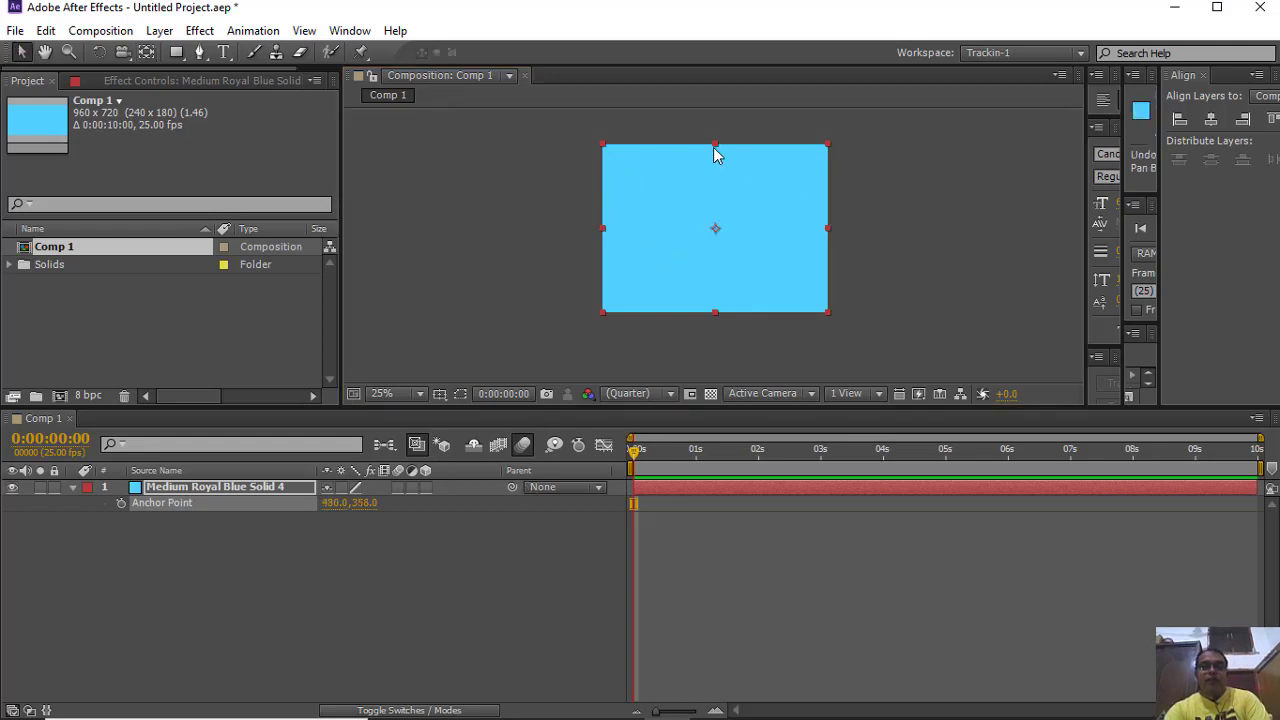
Scale the solid down into a narrow horizontal bar and add a Rotation keyframe of 0° at 0 seconds
{"action": "left_click_drag", "start_coordinate": [715, 147], "coordinate": [714, 220]}
{"action": "left_click_drag", "start_coordinate": [603, 226], "coordinate": [627, 235]}
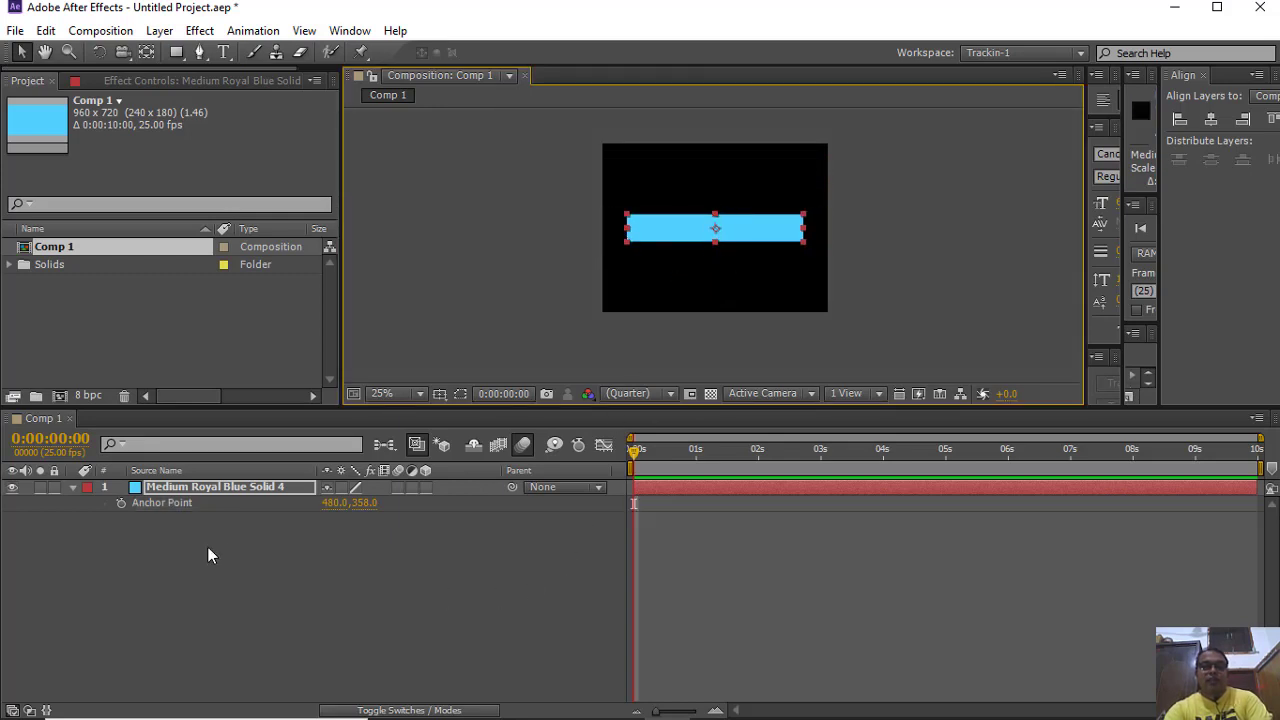
{"action": "key", "text": "r"}
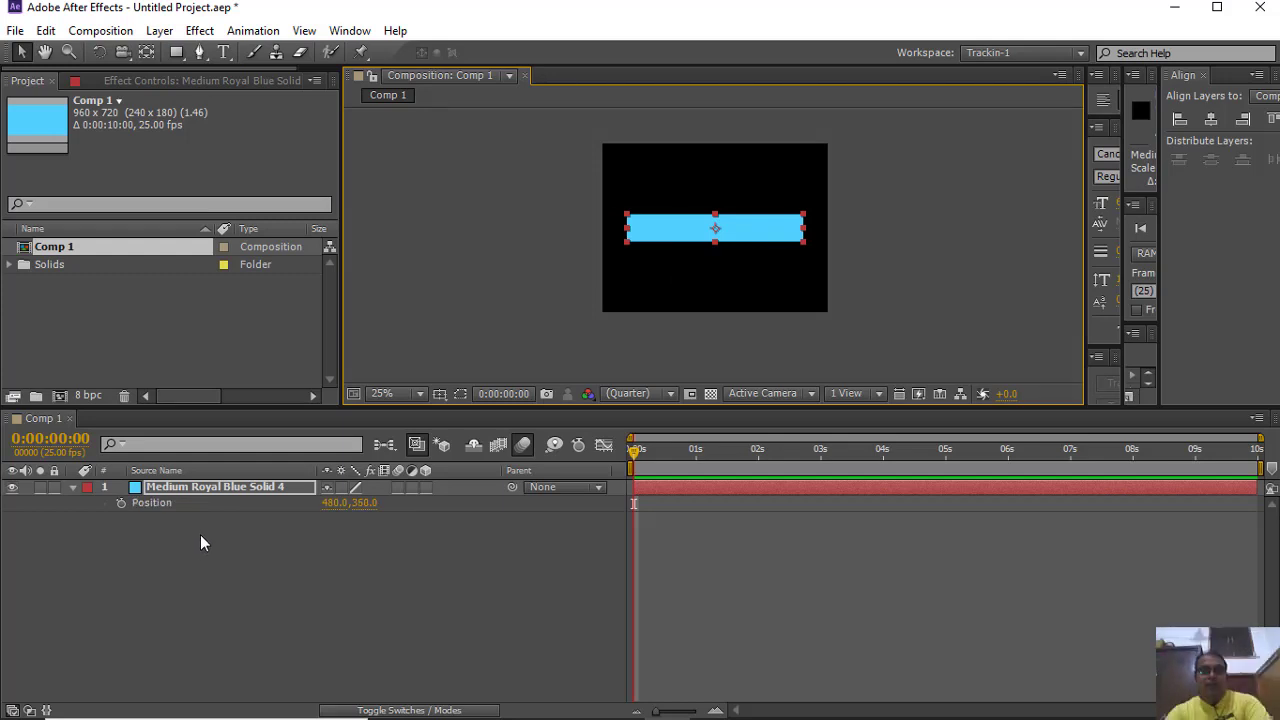
{"action": "left_click", "coordinate": [122, 503]}
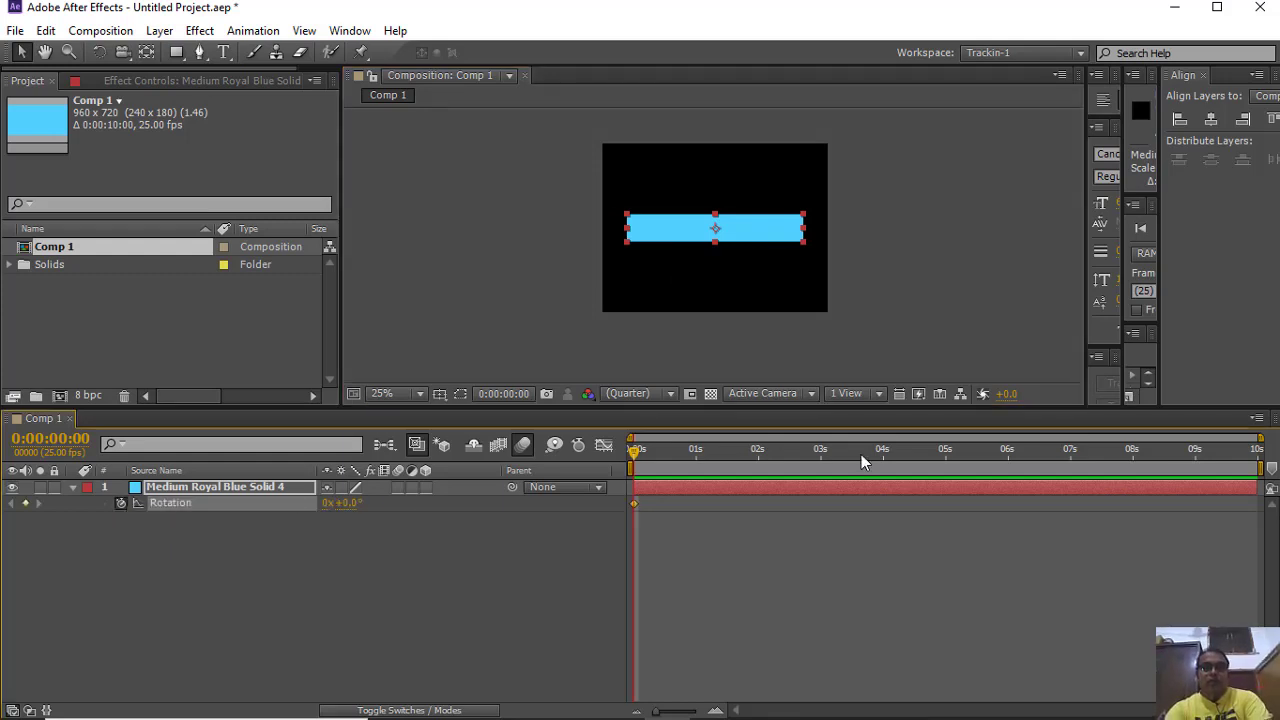
Try rotating the bar around its centre at 0:00:01:01, undo the rotation, and return to 0 seconds
{"action": "left_click", "coordinate": [698, 452]}
{"action": "left_click_drag", "start_coordinate": [342, 503], "coordinate": [353, 527]}
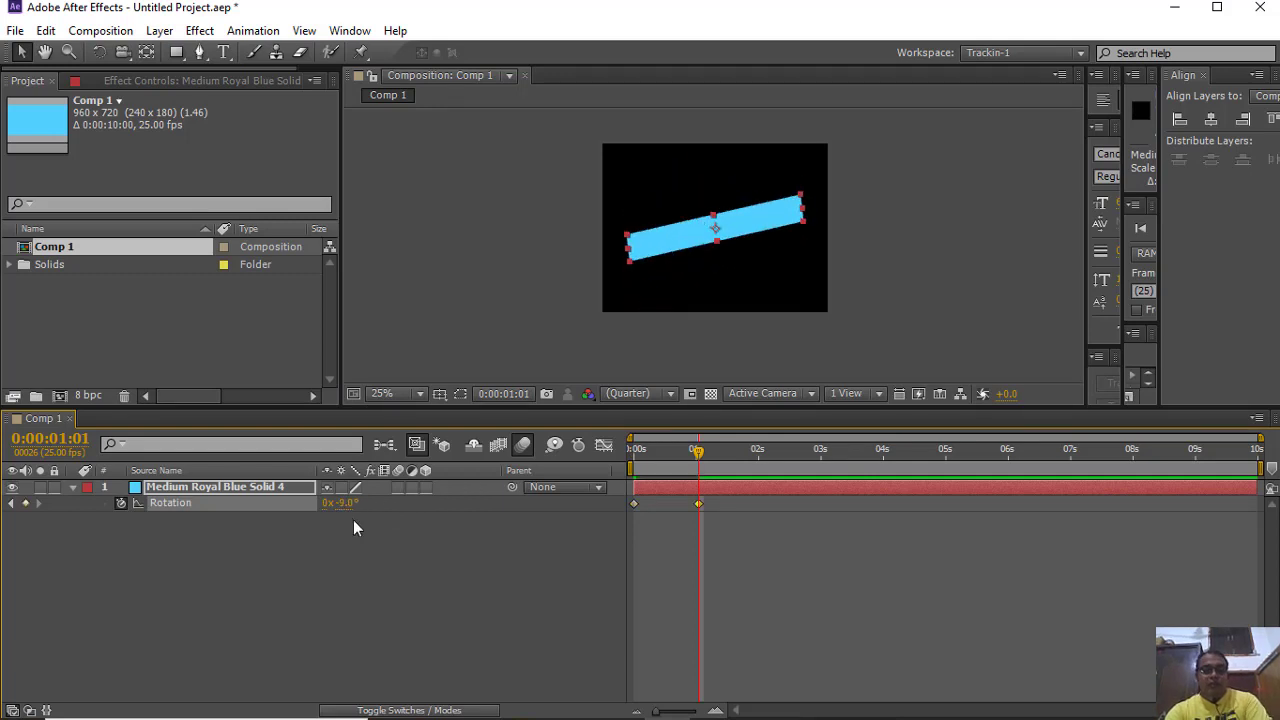
{"action": "key", "text": "ctrl+z"}
{"action": "key", "text": "Home"}
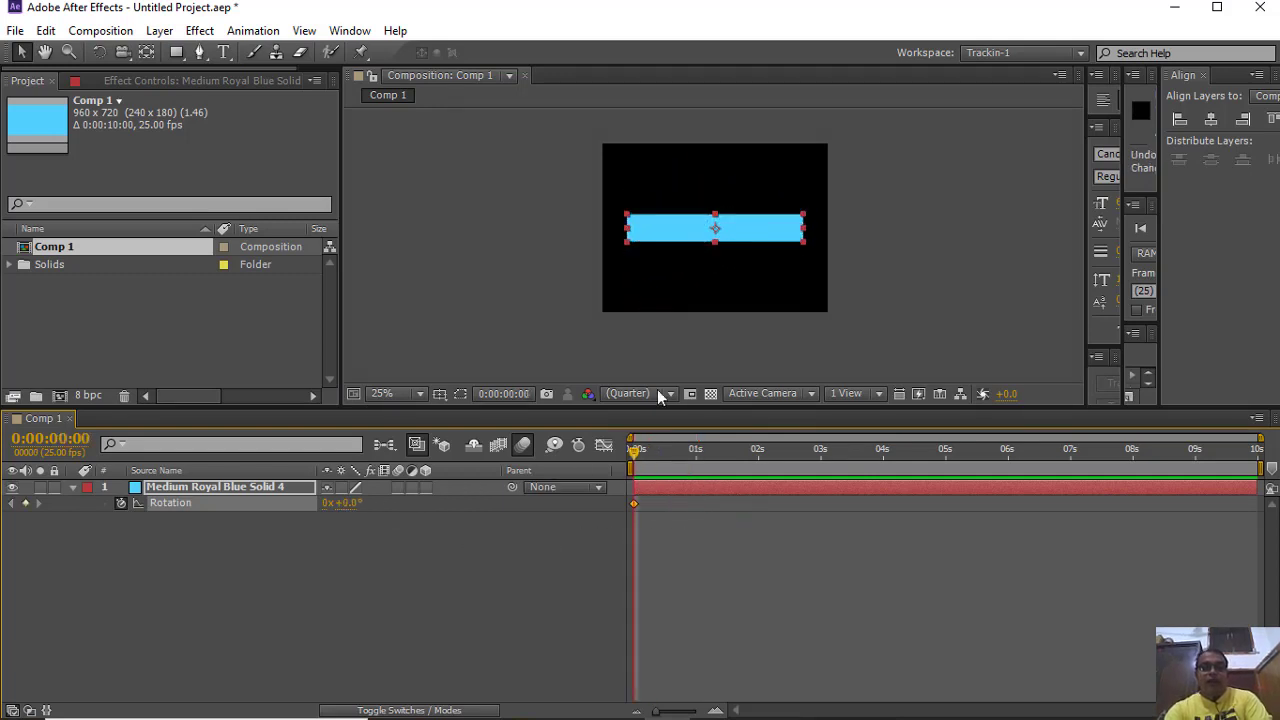
Move the bar's anchor point to its left end with Pan Behind, and set Rotation to -1° at 0:00:01:00
{"action": "left_click_drag", "start_coordinate": [709, 229], "coordinate": [630, 232]}
{"action": "key", "text": "ctrl+z"}
{"action": "left_click", "coordinate": [146, 52]}
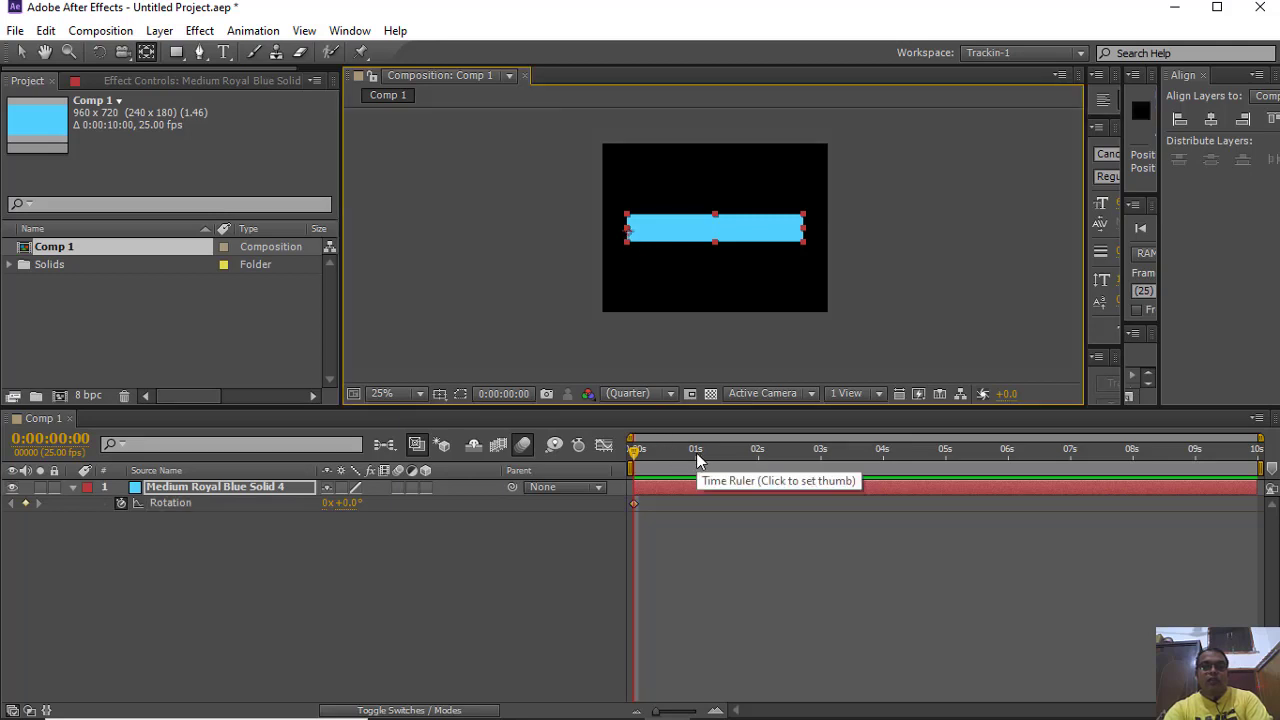
{"action": "left_click", "coordinate": [697, 450]}
{"action": "left_click_drag", "start_coordinate": [349, 503], "coordinate": [379, 529]}
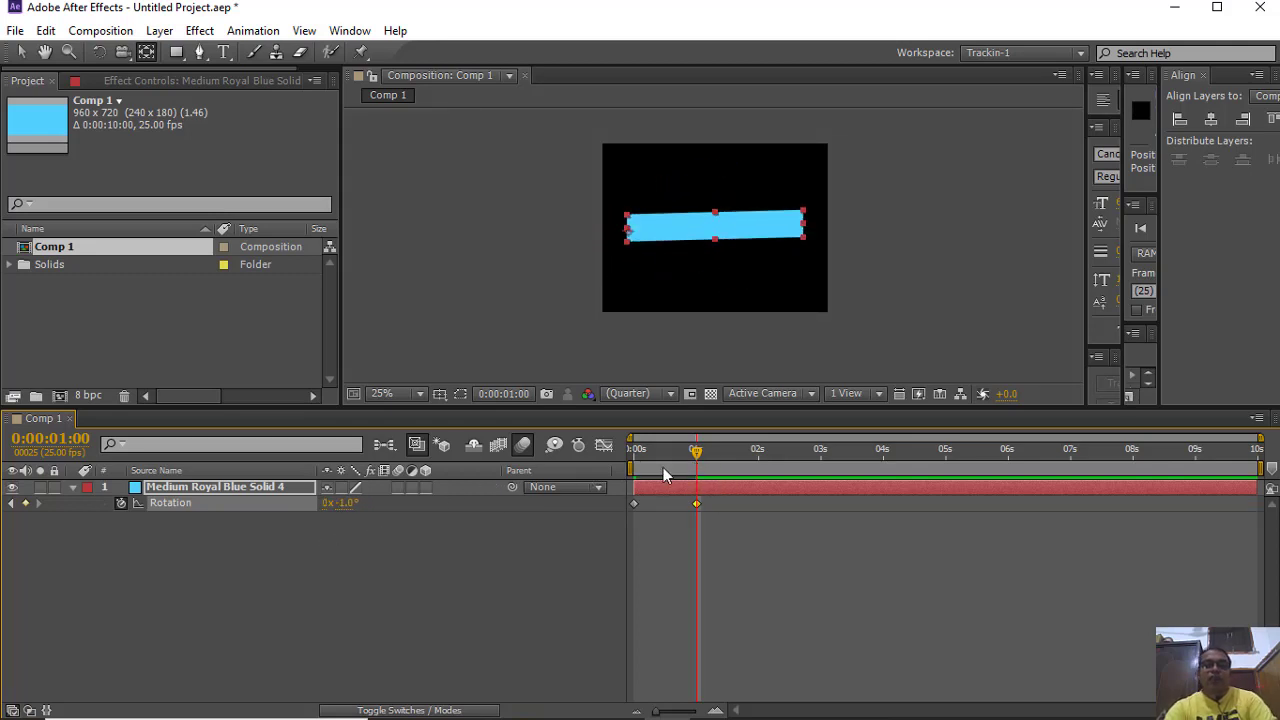
{"action": "key", "text": "Home"}
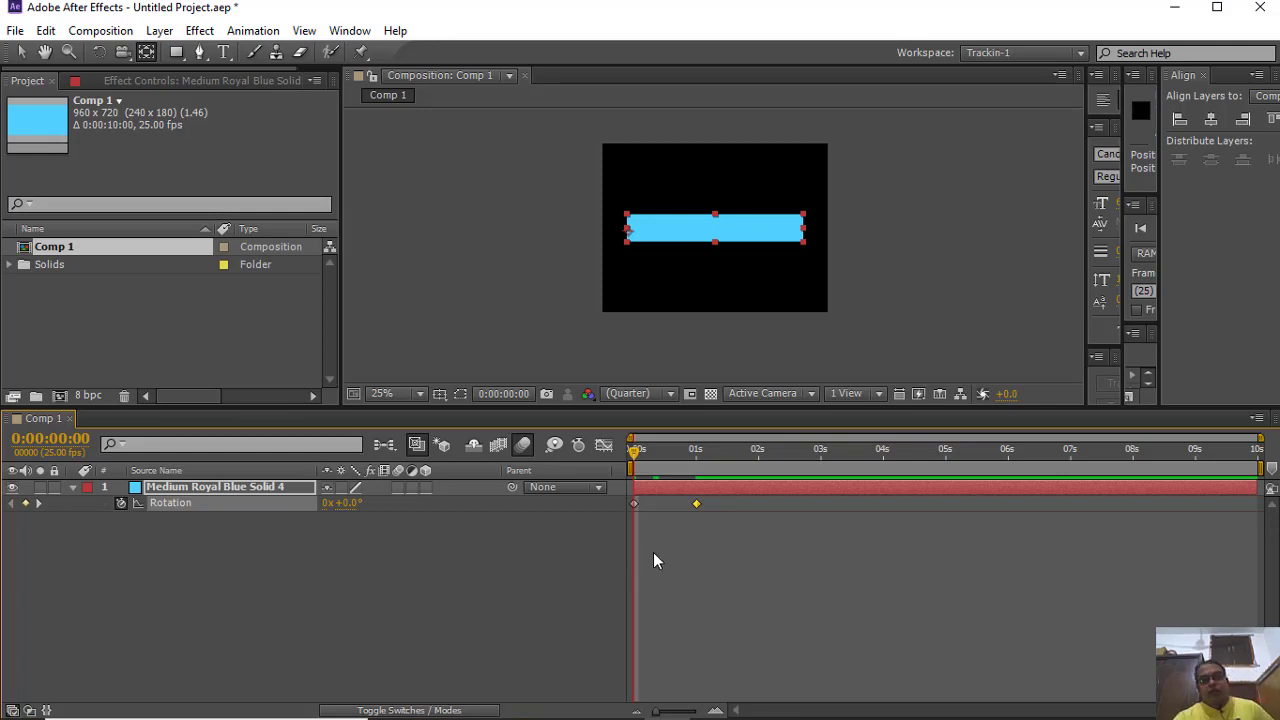
Delete the bar layer with the off-centre anchor point and create another solid with the default settings
{"action": "key", "text": "F2"}
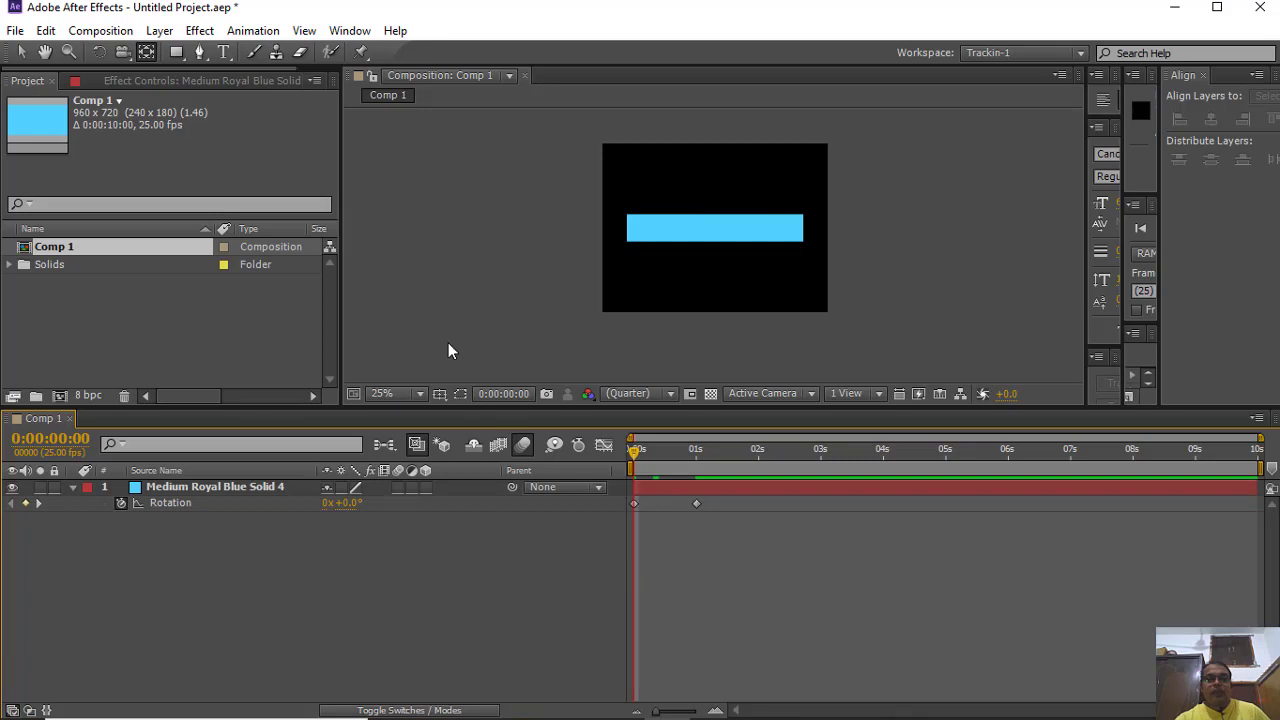
{"action": "key", "text": "Delete"}
{"action": "right_click", "coordinate": [330, 326]}
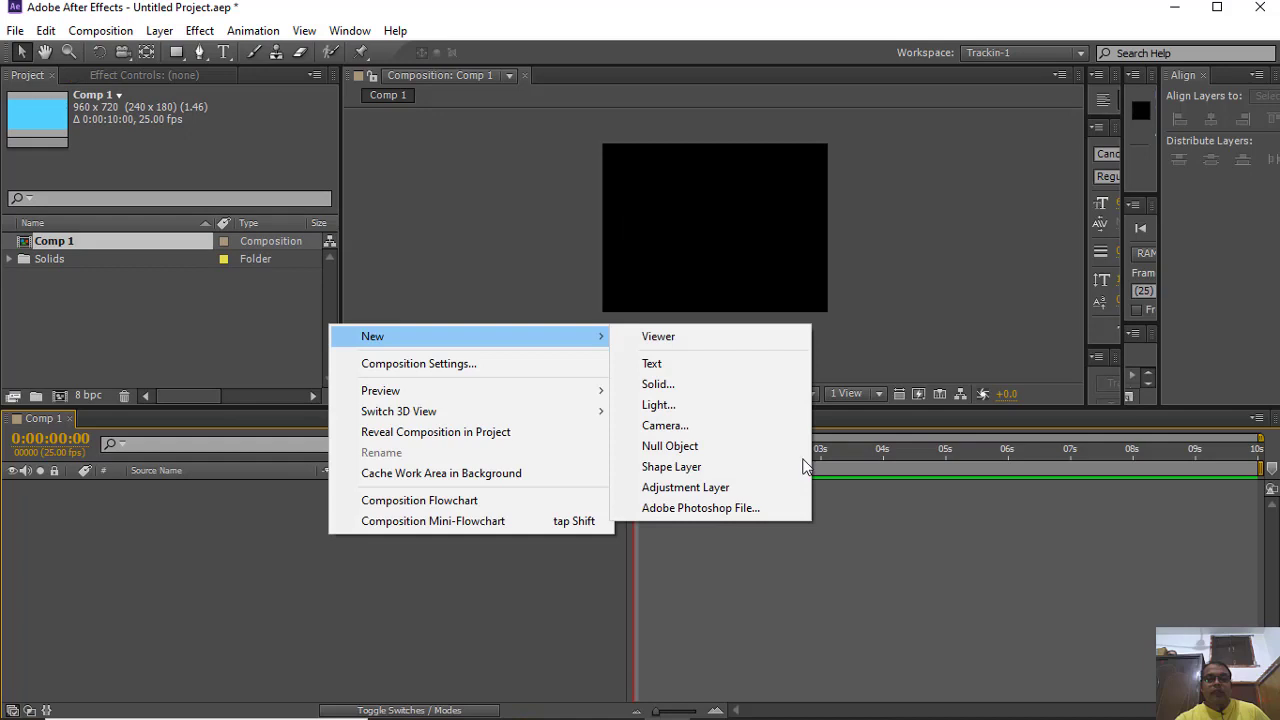
{"action": "left_click", "coordinate": [658, 384]}
{"action": "left_click", "coordinate": [852, 576]}
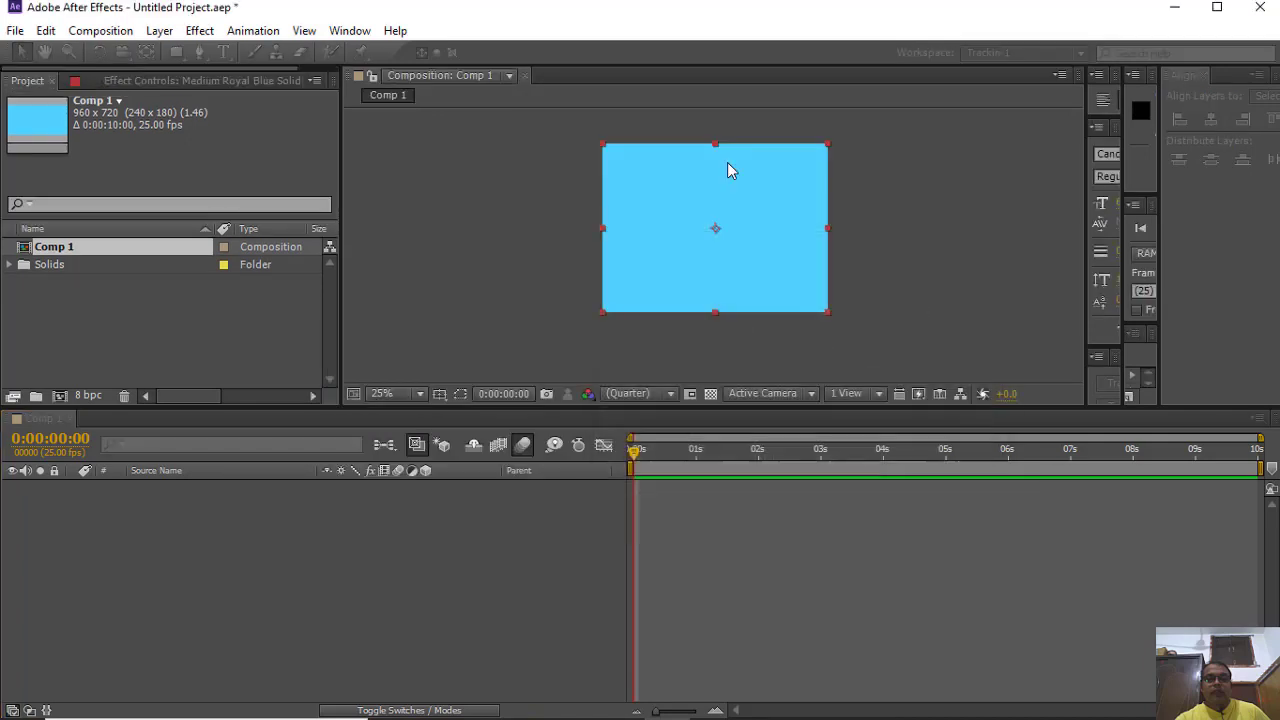
Scale the new solid into a thin, shorter horizontal bar and add a Rotation keyframe of 0° at 0 seconds
{"action": "left_click_drag", "start_coordinate": [715, 148], "coordinate": [711, 224]}
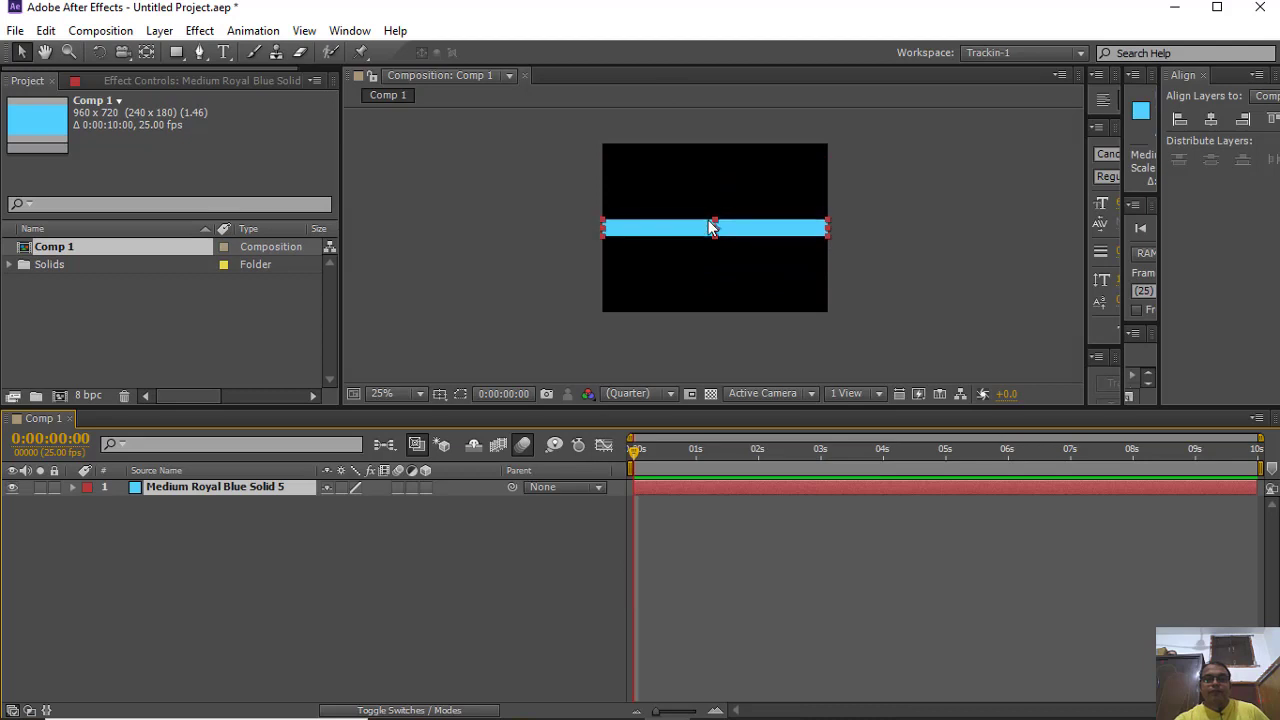
{"action": "left_click_drag", "start_coordinate": [603, 229], "coordinate": [645, 237]}
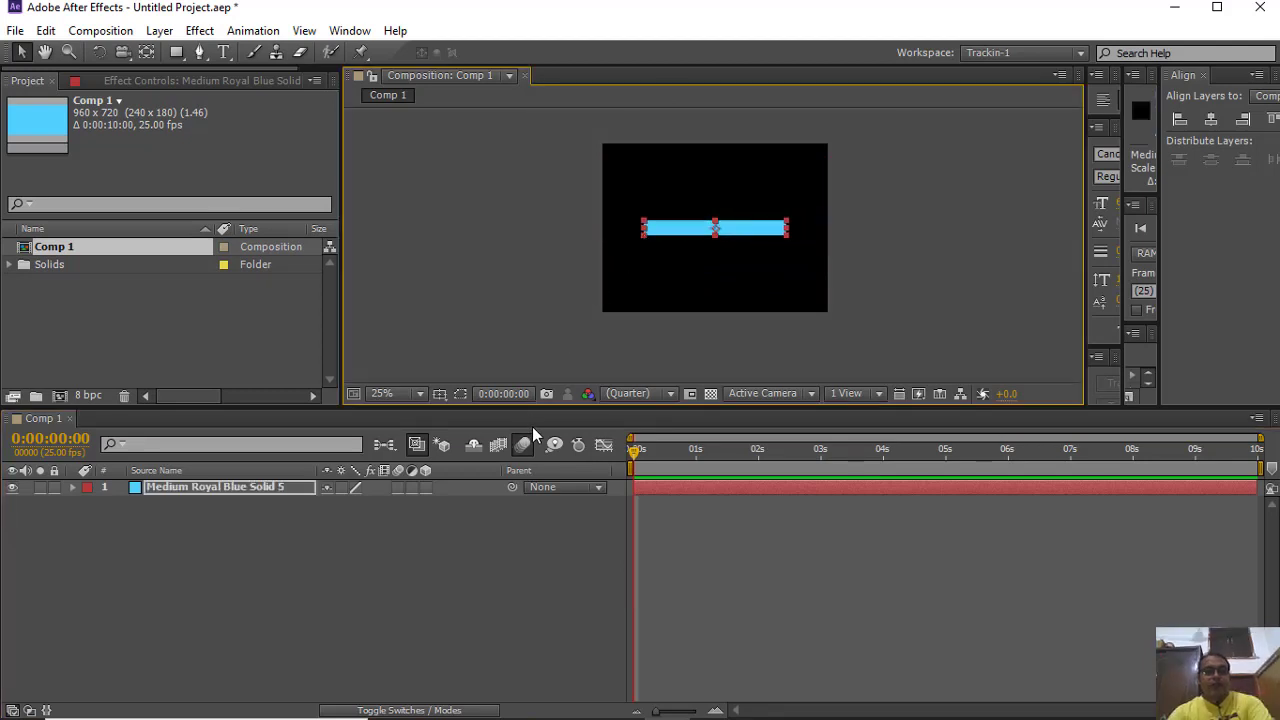
{"action": "key", "text": "r"}
{"action": "left_click", "coordinate": [121, 503]}
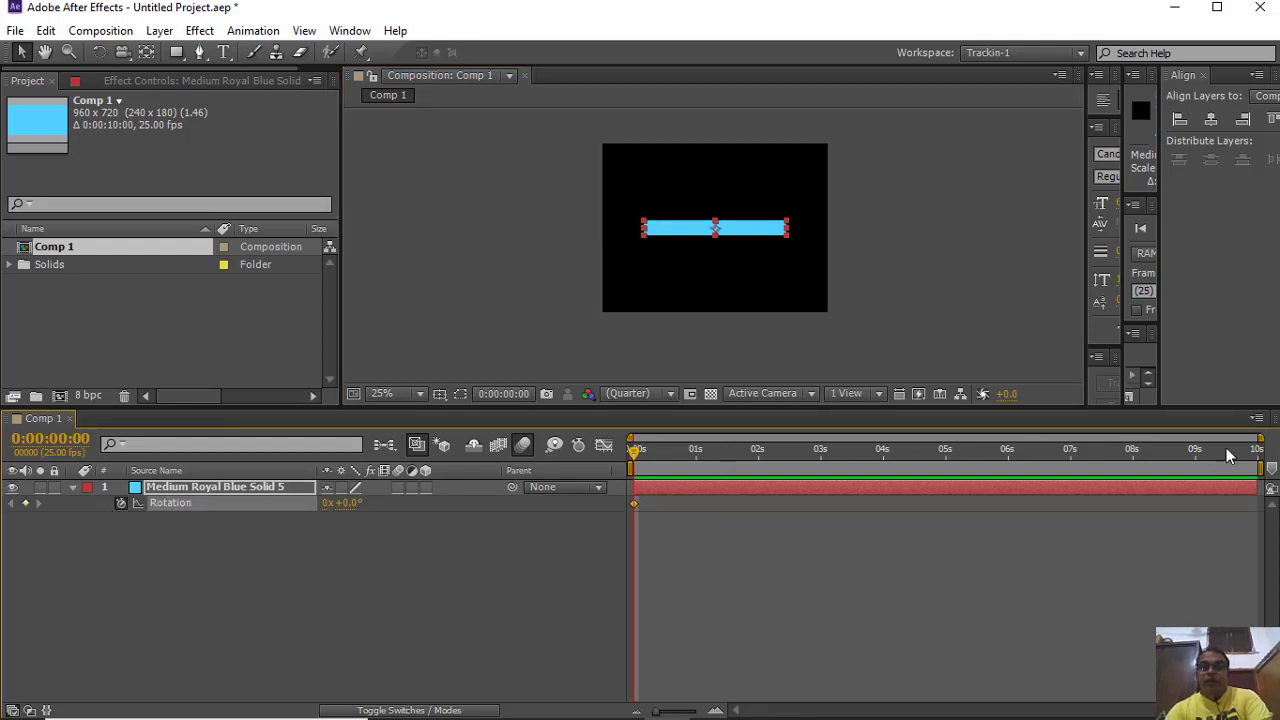
At 0:00:09:24, set the bar's Rotation to 50 full revolutions and preview the spin from the start
{"action": "left_click", "coordinate": [1252, 450]}
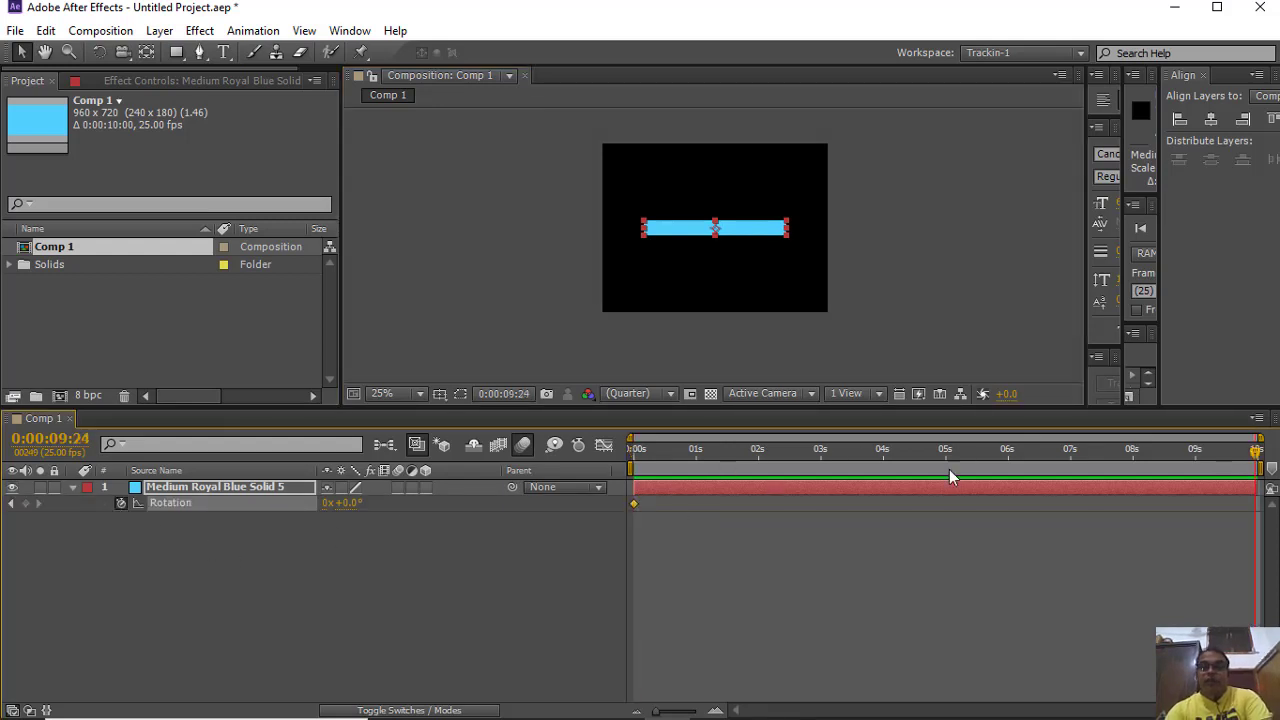
{"action": "left_click", "coordinate": [326, 503]}
{"action": "type", "text": "50"}
{"action": "key", "text": "Return"}
{"action": "left_click", "coordinate": [461, 600]}
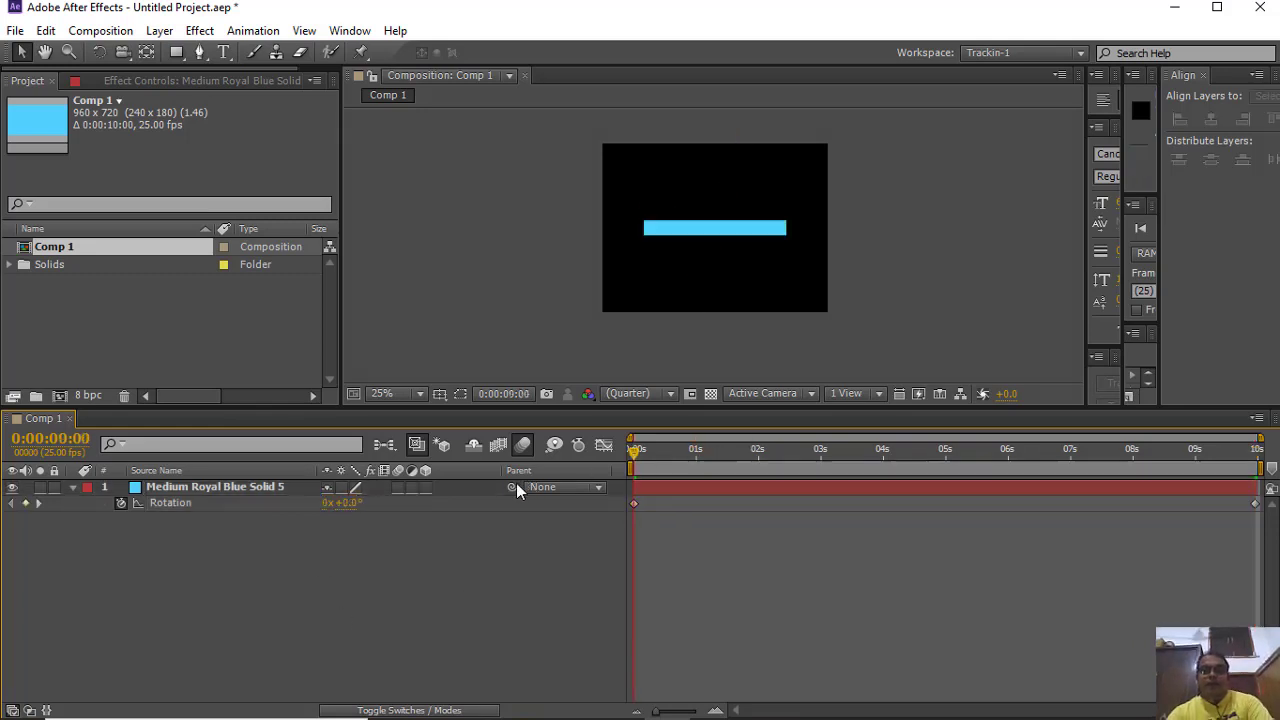
{"action": "key", "text": "space"}
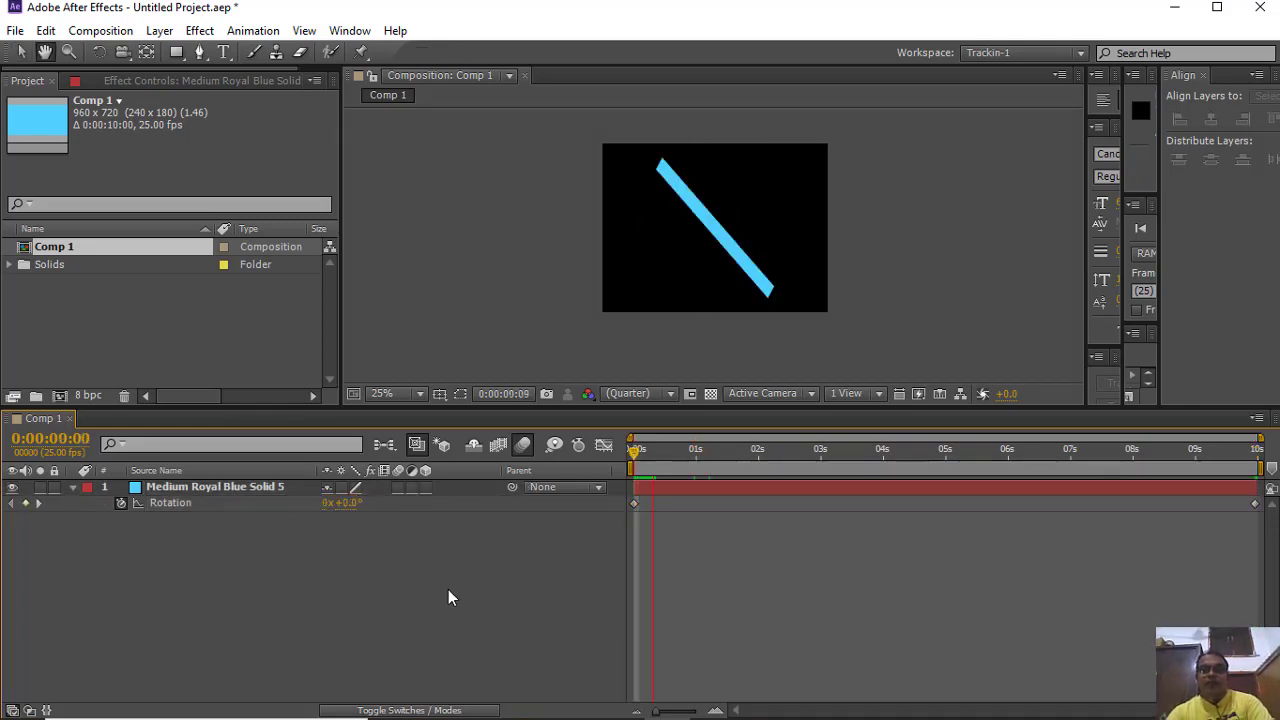
Preview the spin with motion blur enabled on the bar layer, and switch the layer's blur off again
{"action": "left_click", "coordinate": [400, 487]}
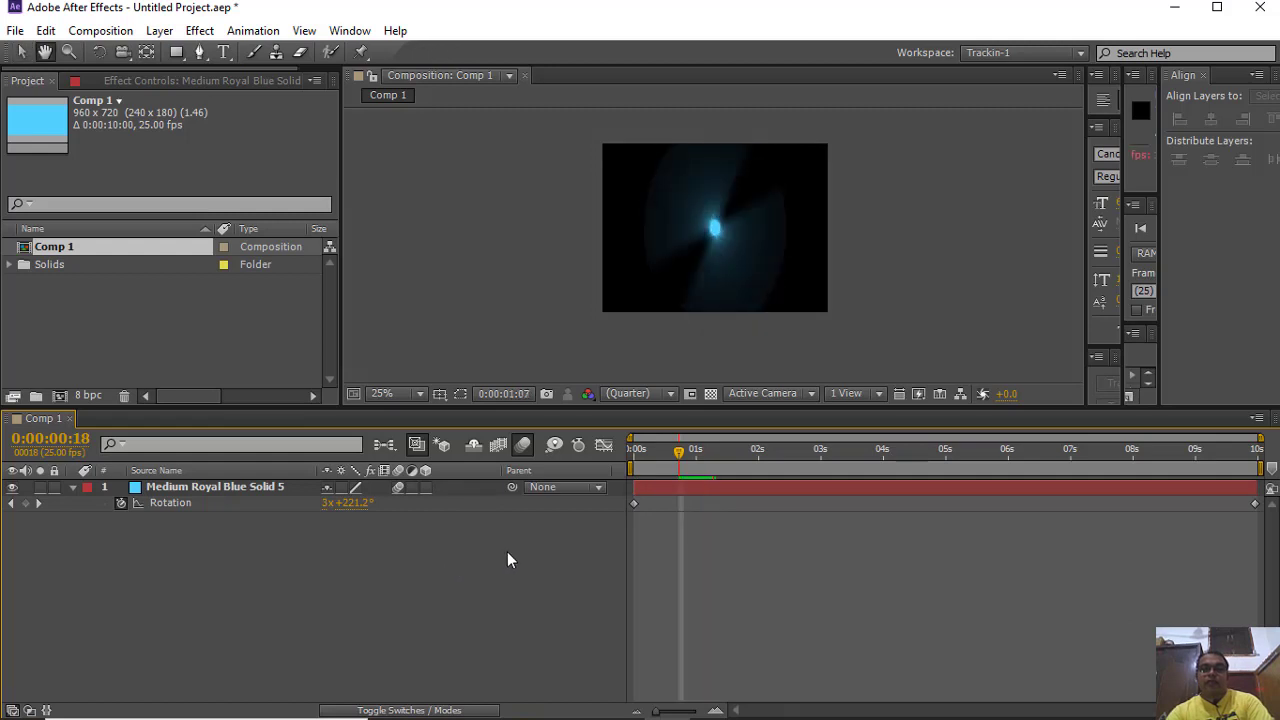
{"action": "key", "text": "space"}
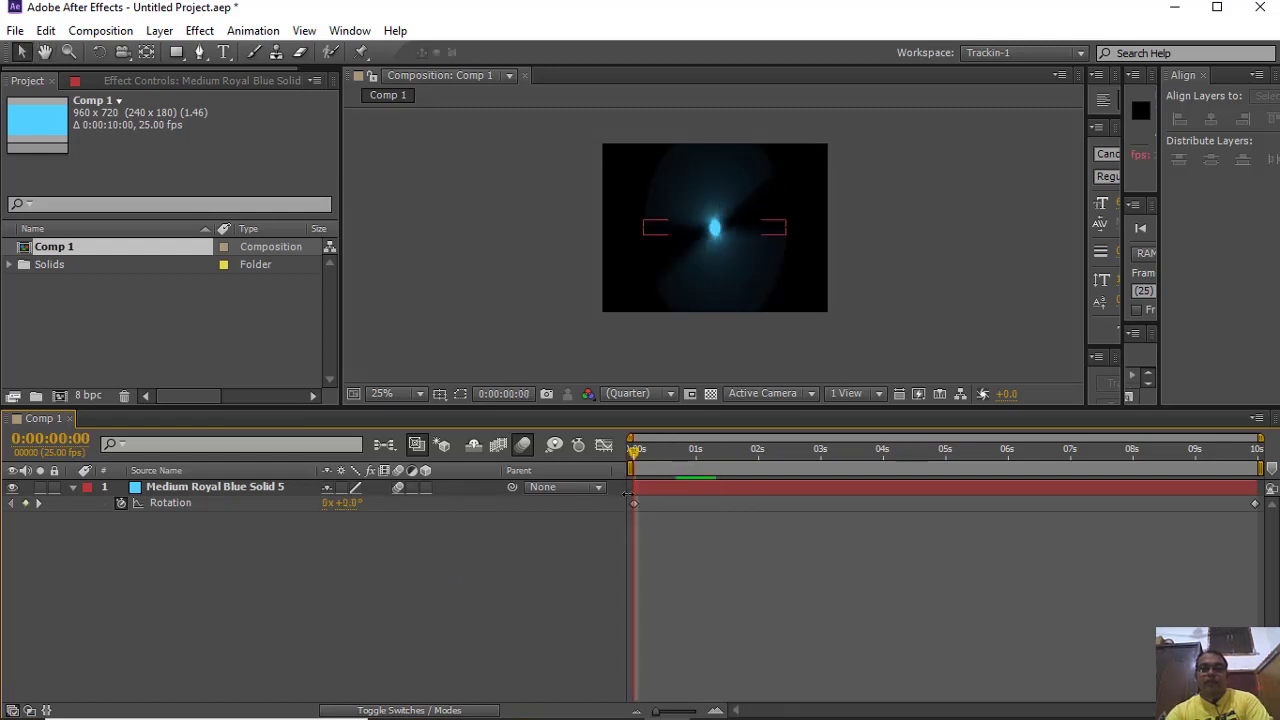
{"action": "left_click", "coordinate": [190, 489]}
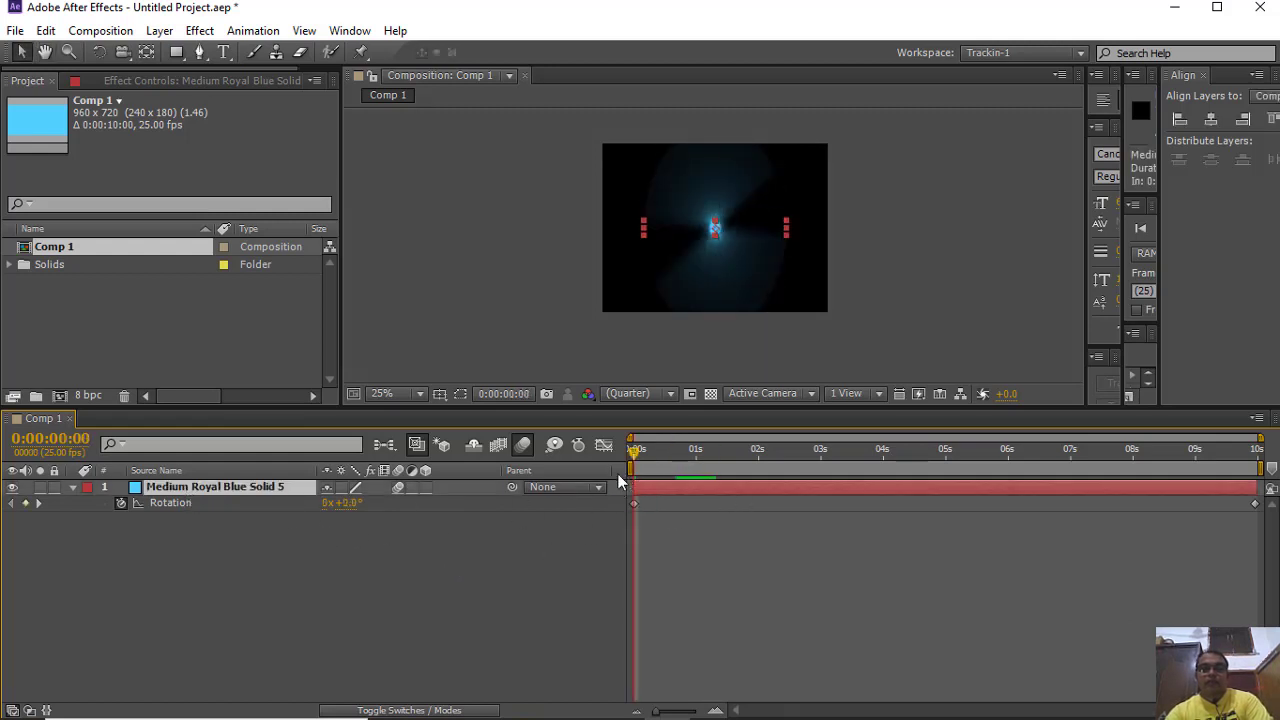
{"action": "left_click", "coordinate": [396, 488]}
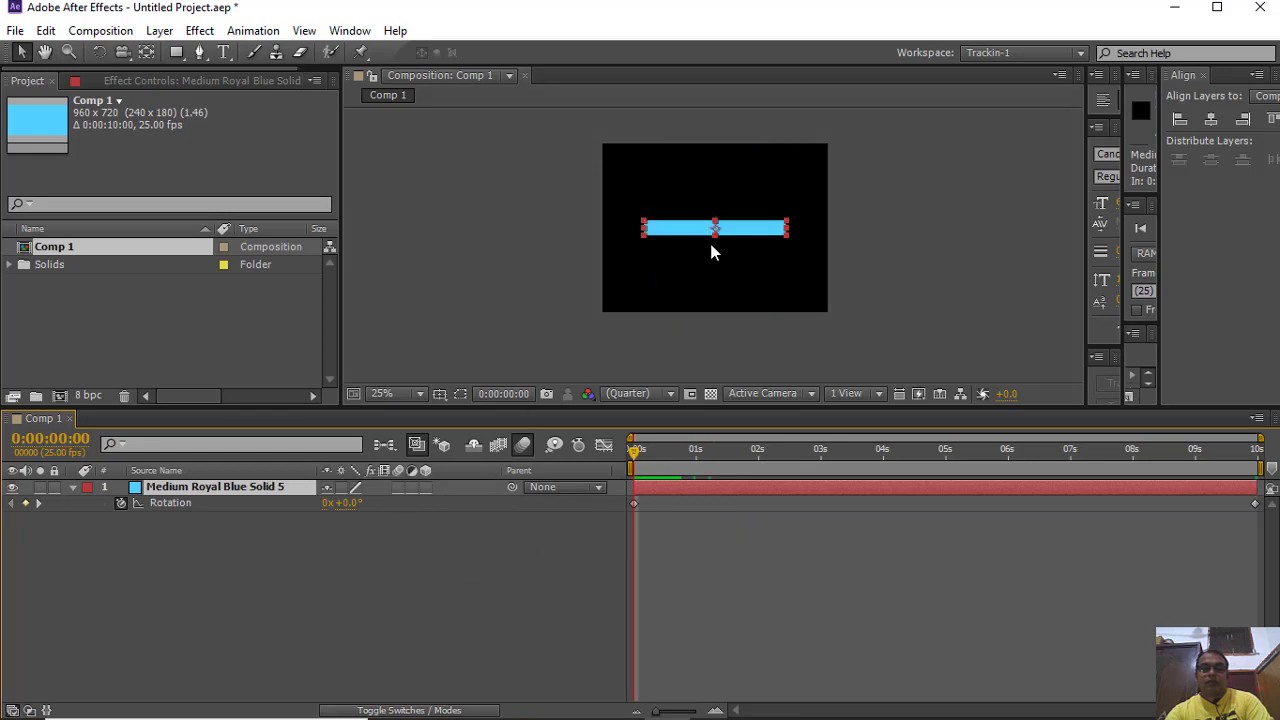
Scale the bar shorter, preview its spin, and enable motion blur on its layer
{"action": "left_click_drag", "start_coordinate": [645, 230], "coordinate": [681, 229]}
{"action": "key", "text": "space"}
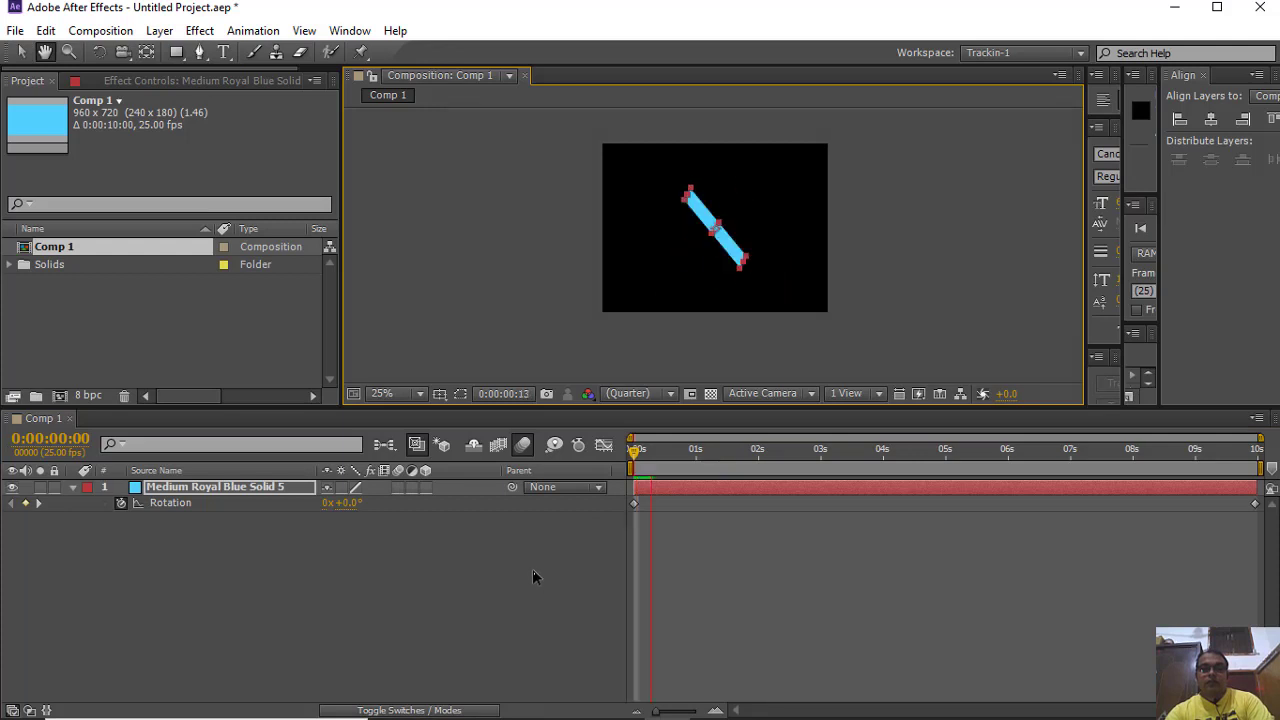
{"action": "left_click", "coordinate": [396, 488]}
{"action": "left_click", "coordinate": [434, 591]}
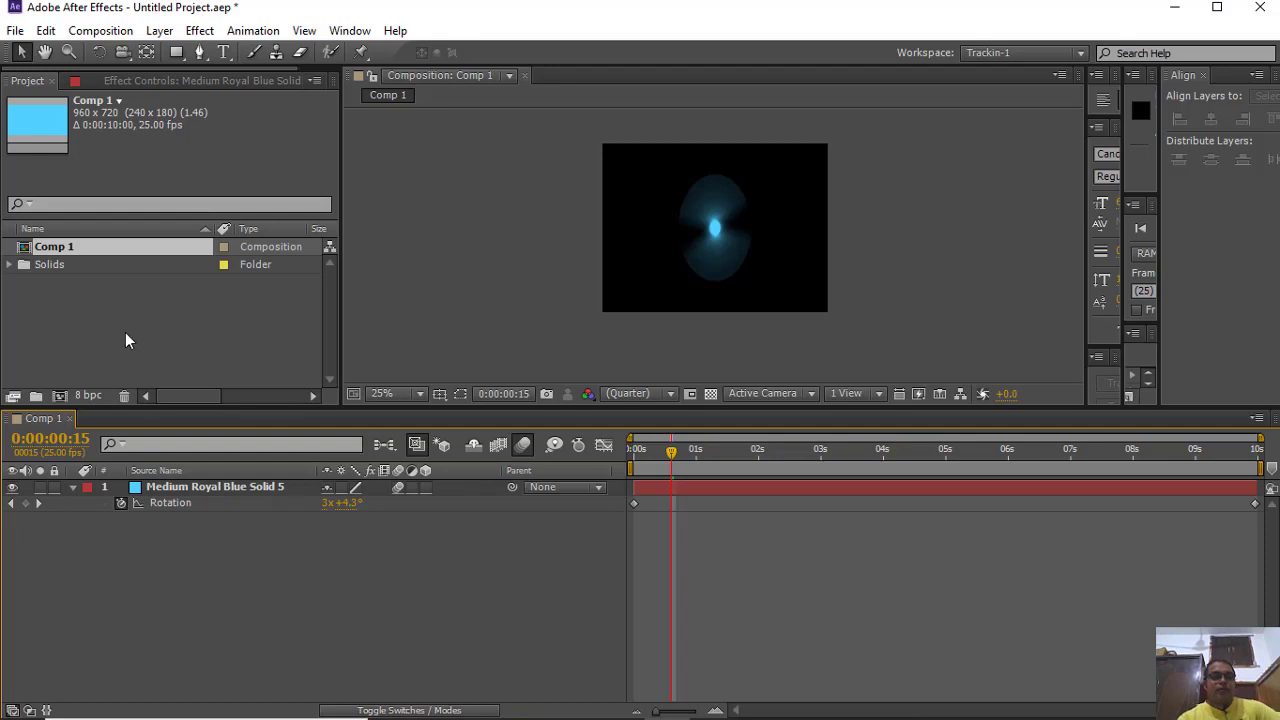
Create Comp 2 with the default settings and add Comp 1 to it as a layer
{"action": "left_click", "coordinate": [58, 396]}
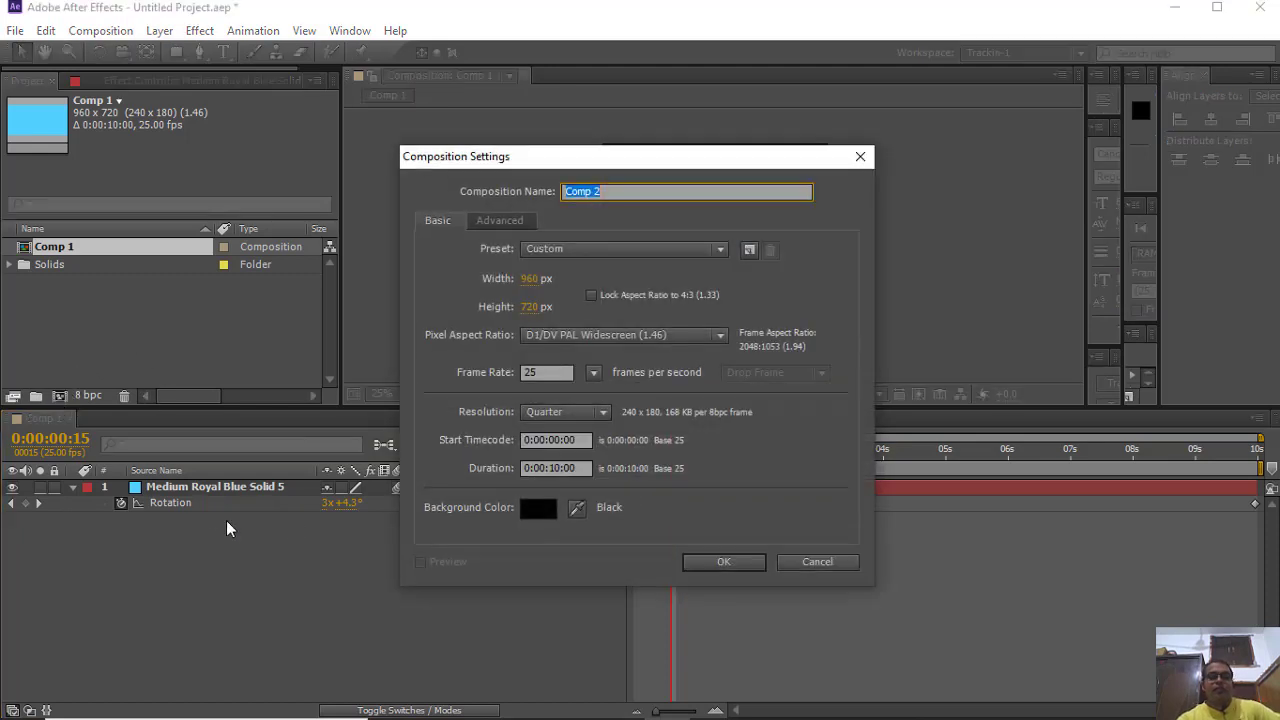
{"action": "left_click", "coordinate": [720, 560]}
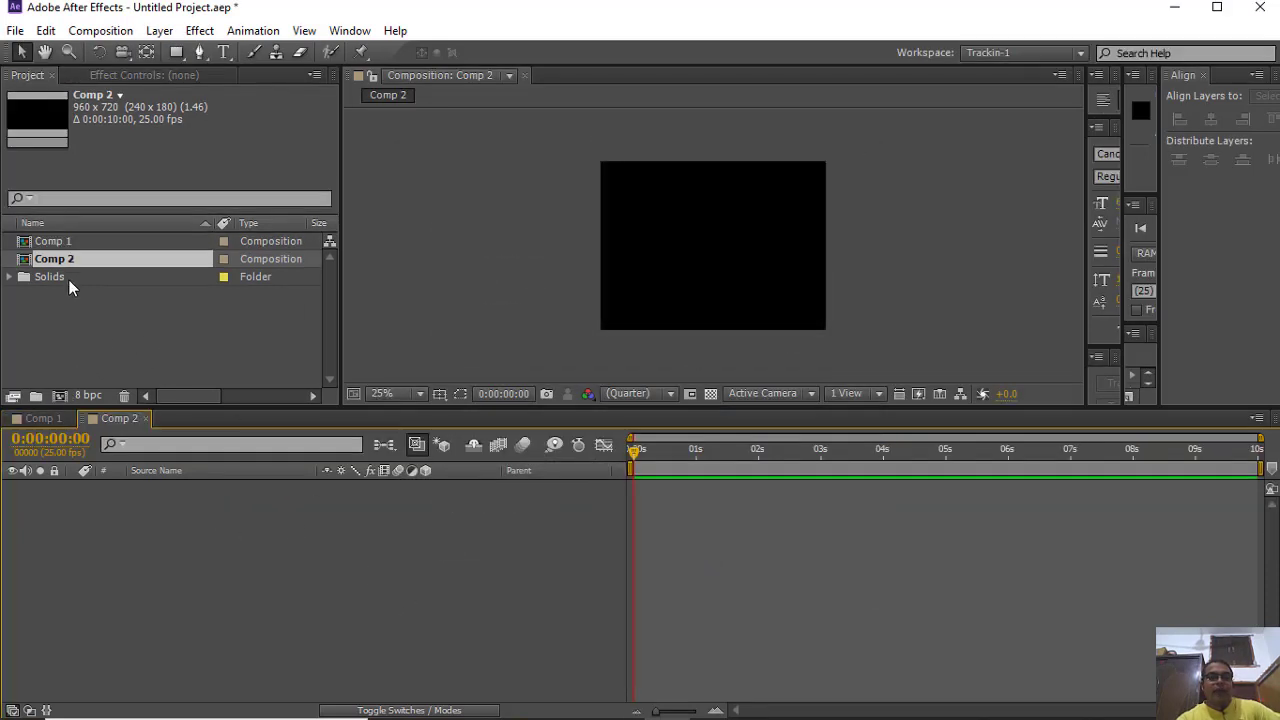
{"action": "left_click", "coordinate": [58, 242]}
{"action": "left_click_drag", "start_coordinate": [58, 242], "coordinate": [89, 514]}
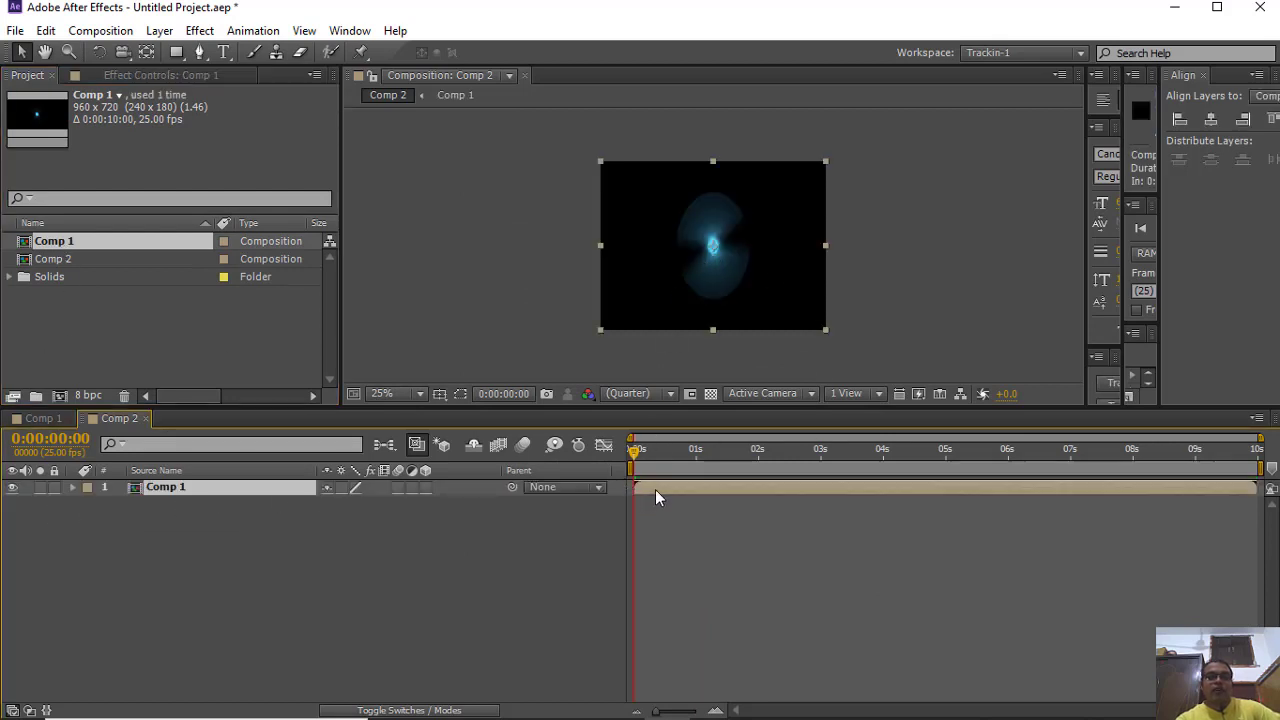
Examine the nested Comp 1 layer's Transform properties and compare the timelines of Comp 1 and Comp 2
{"action": "left_click", "coordinate": [72, 488]}
{"action": "left_click", "coordinate": [88, 502]}
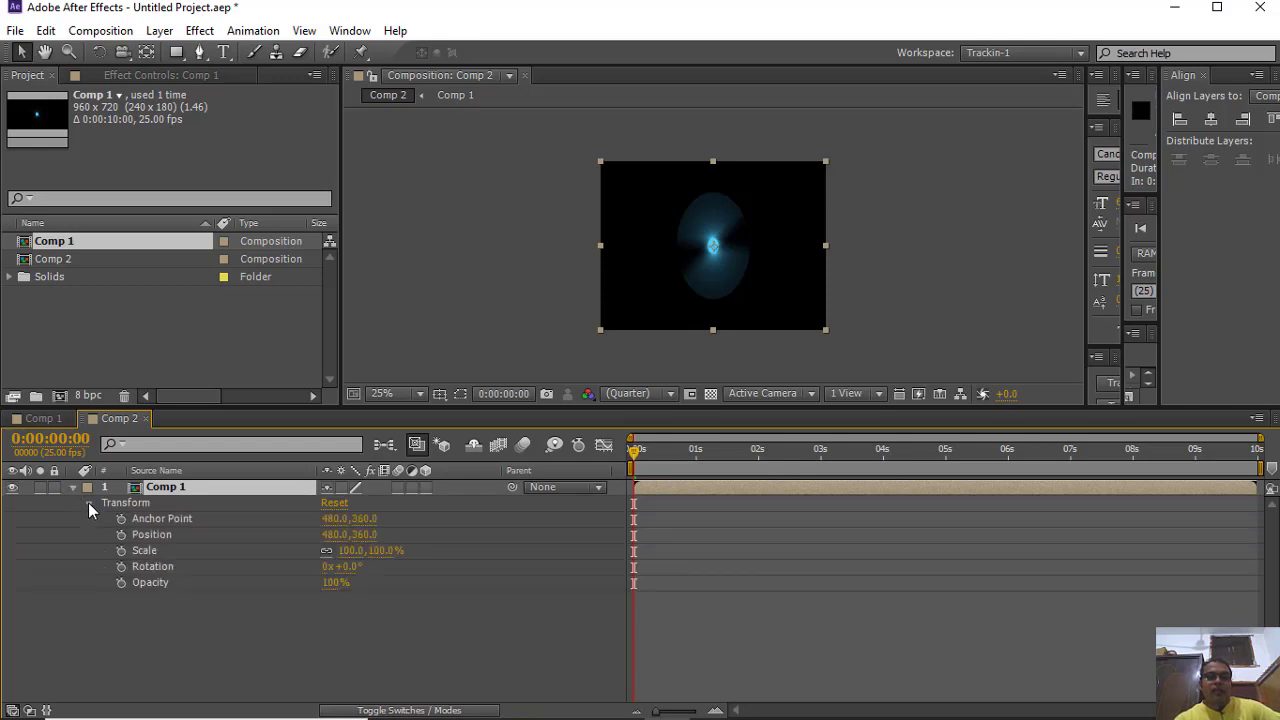
{"action": "left_click", "coordinate": [88, 502]}
{"action": "left_click", "coordinate": [73, 488]}
{"action": "left_click", "coordinate": [142, 545]}
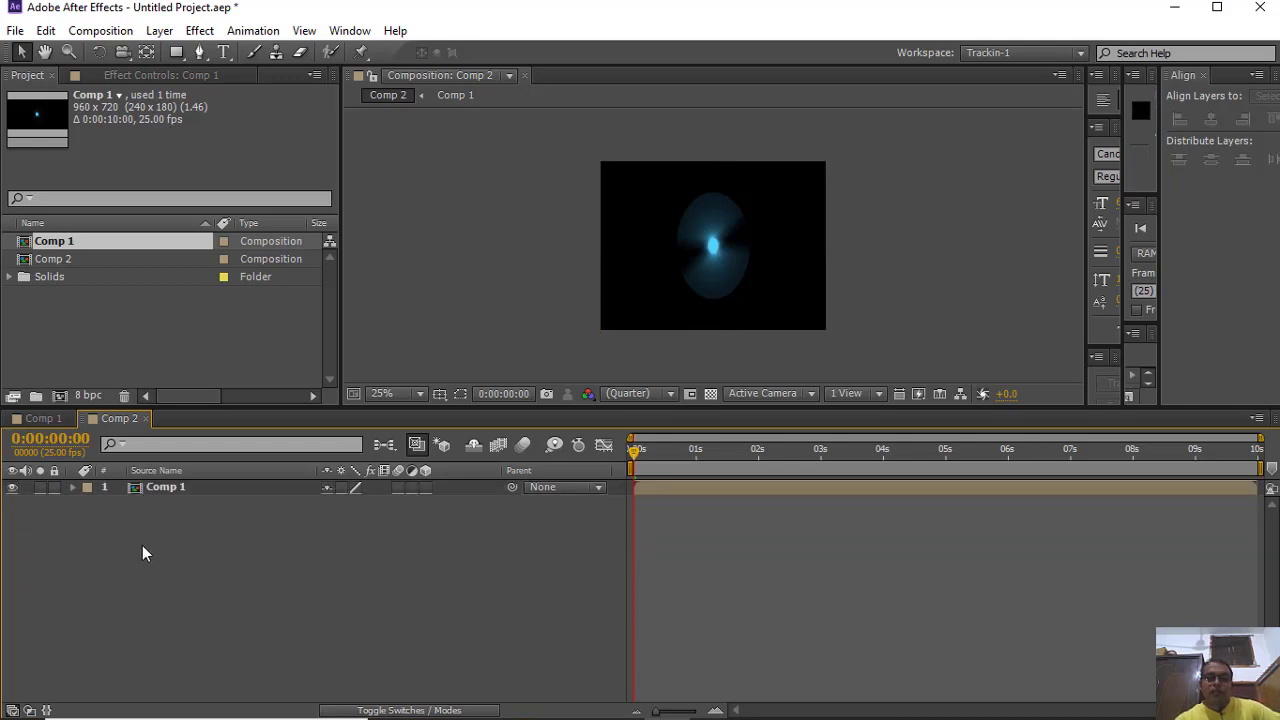
{"action": "left_click", "coordinate": [40, 419]}
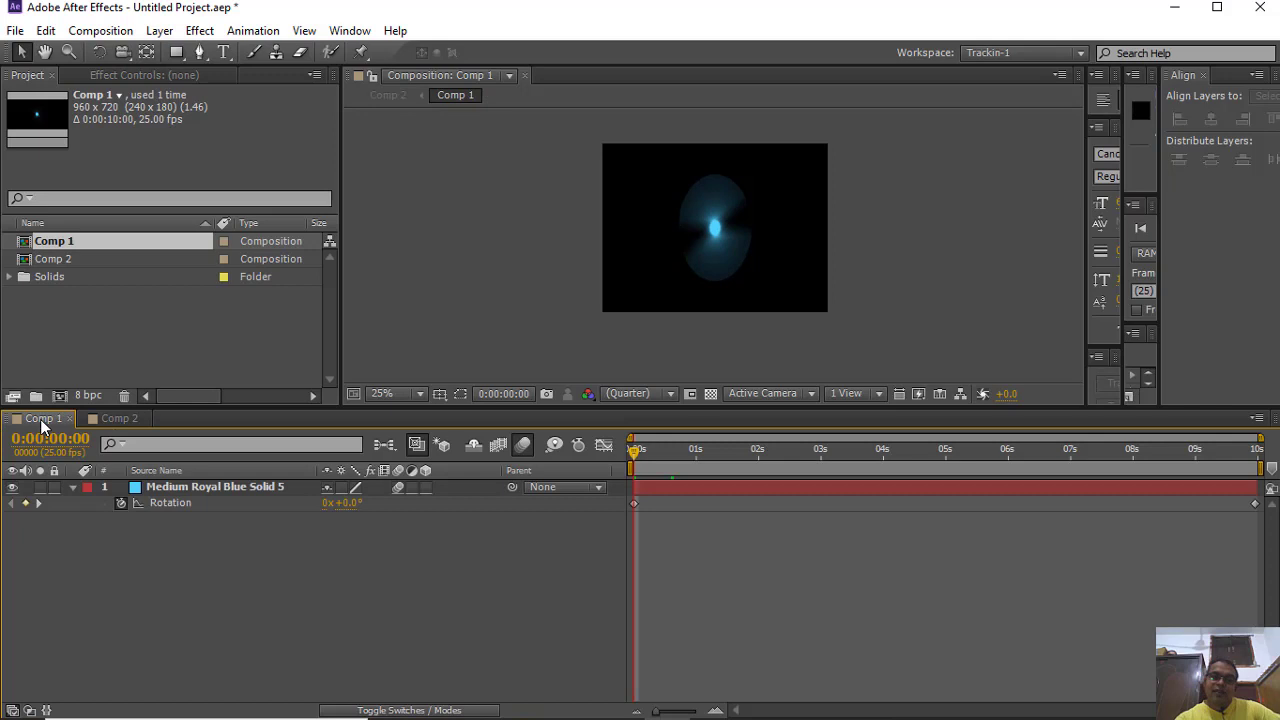
{"action": "left_click", "coordinate": [118, 419]}
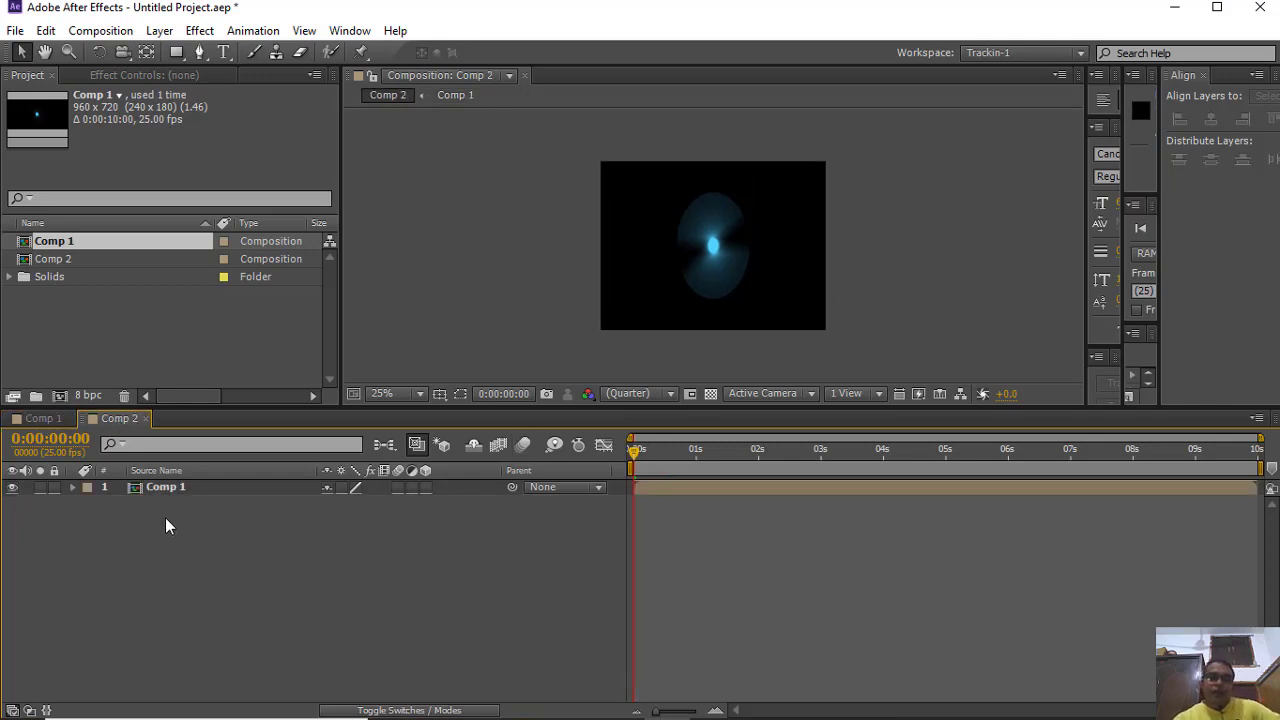
{"action": "left_click", "coordinate": [186, 492]}
{"action": "left_click", "coordinate": [188, 502]}
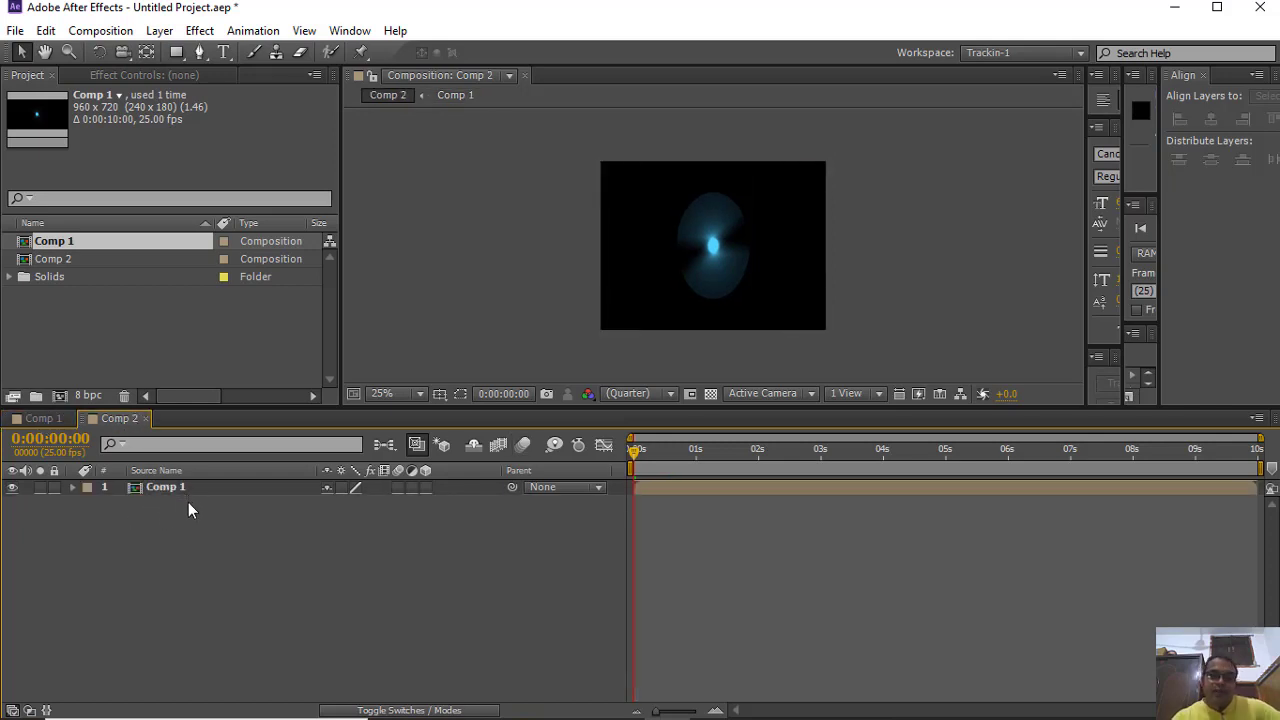
Duplicate the nested Comp 1 layer three times in Comp 2
{"action": "left_click", "coordinate": [680, 488]}
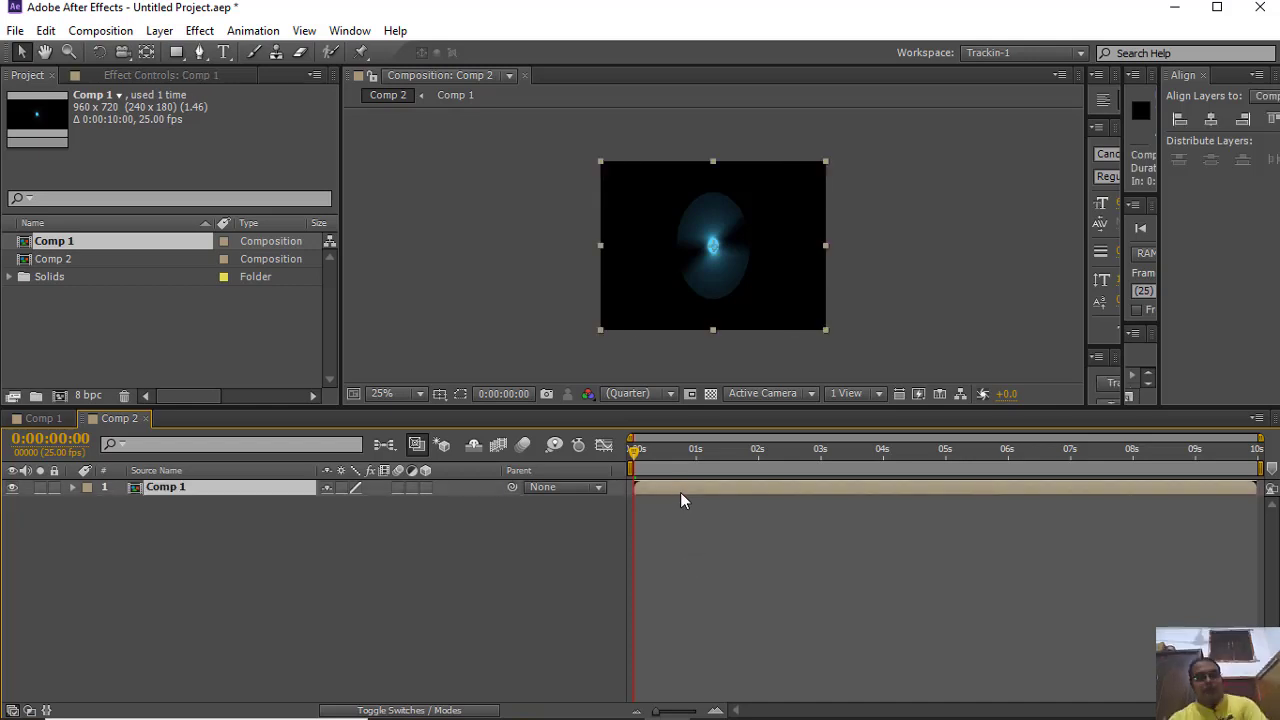
{"action": "key", "text": "ctrl+d"}
{"action": "key", "text": "ctrl+d"}
{"action": "key", "text": "ctrl+d"}
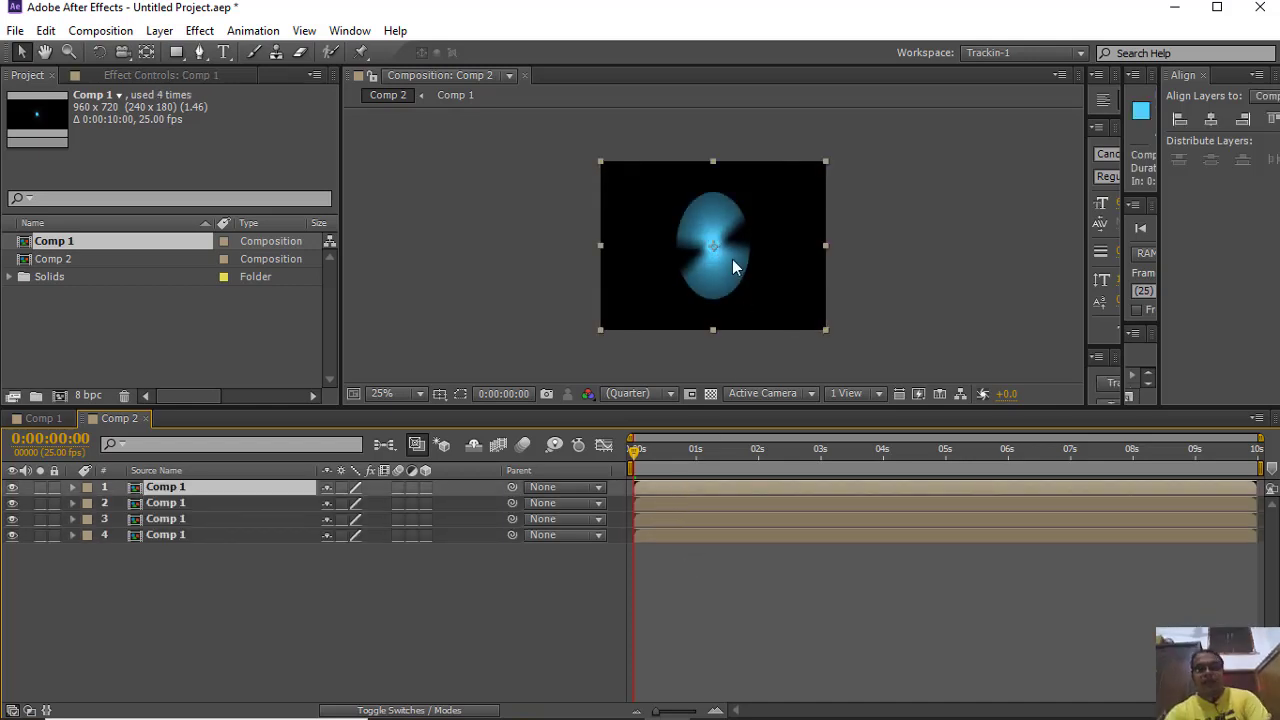
Move three of the Comp 1 copies to the composition's upper-left, lower-left and lower-right corners
{"action": "left_click_drag", "start_coordinate": [734, 266], "coordinate": [608, 175]}
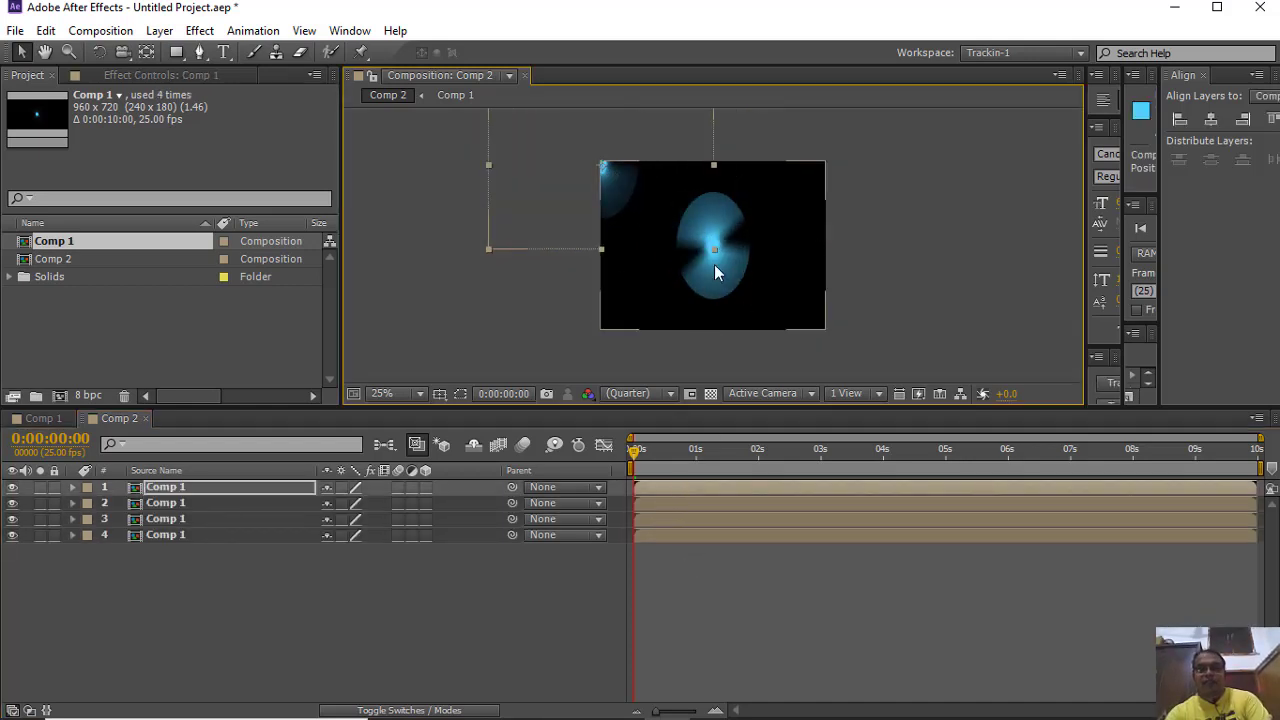
{"action": "left_click_drag", "start_coordinate": [714, 264], "coordinate": [610, 329]}
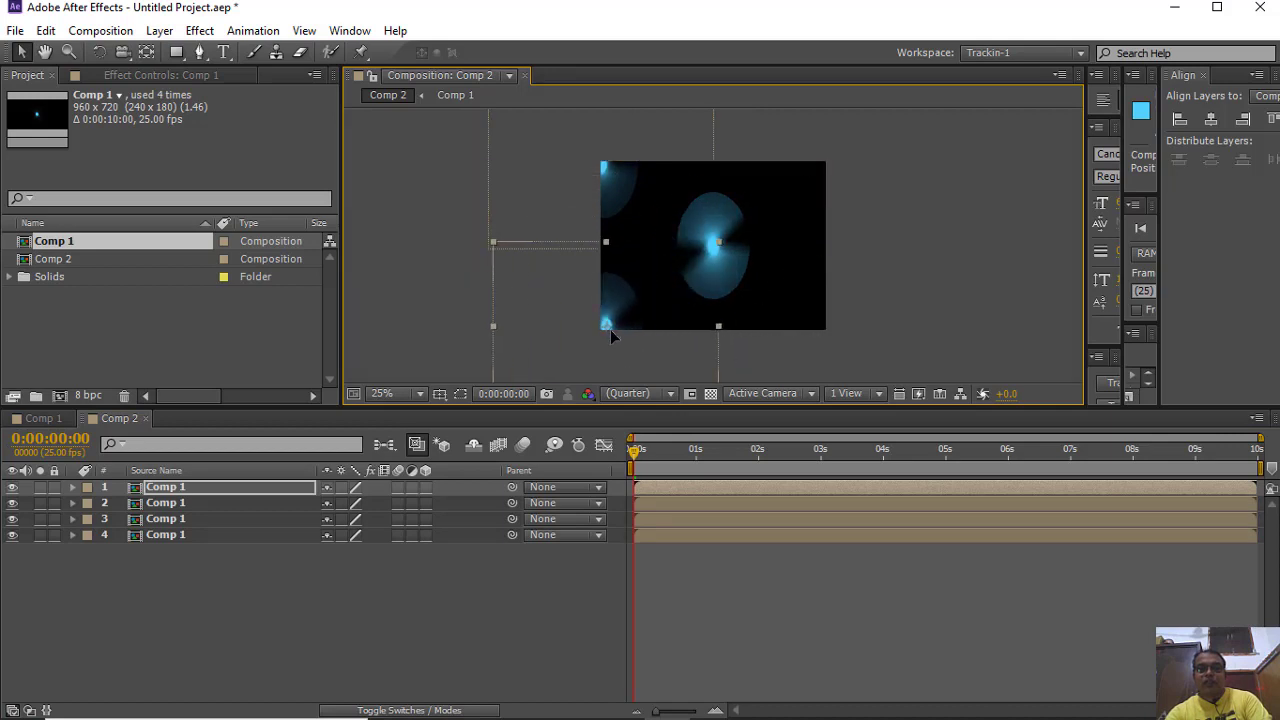
{"action": "left_click", "coordinate": [717, 244]}
{"action": "left_click_drag", "start_coordinate": [717, 244], "coordinate": [846, 348]}
Duplicate the Comp 1 layer that remains in the centre once more
{"action": "left_click", "coordinate": [685, 518]}
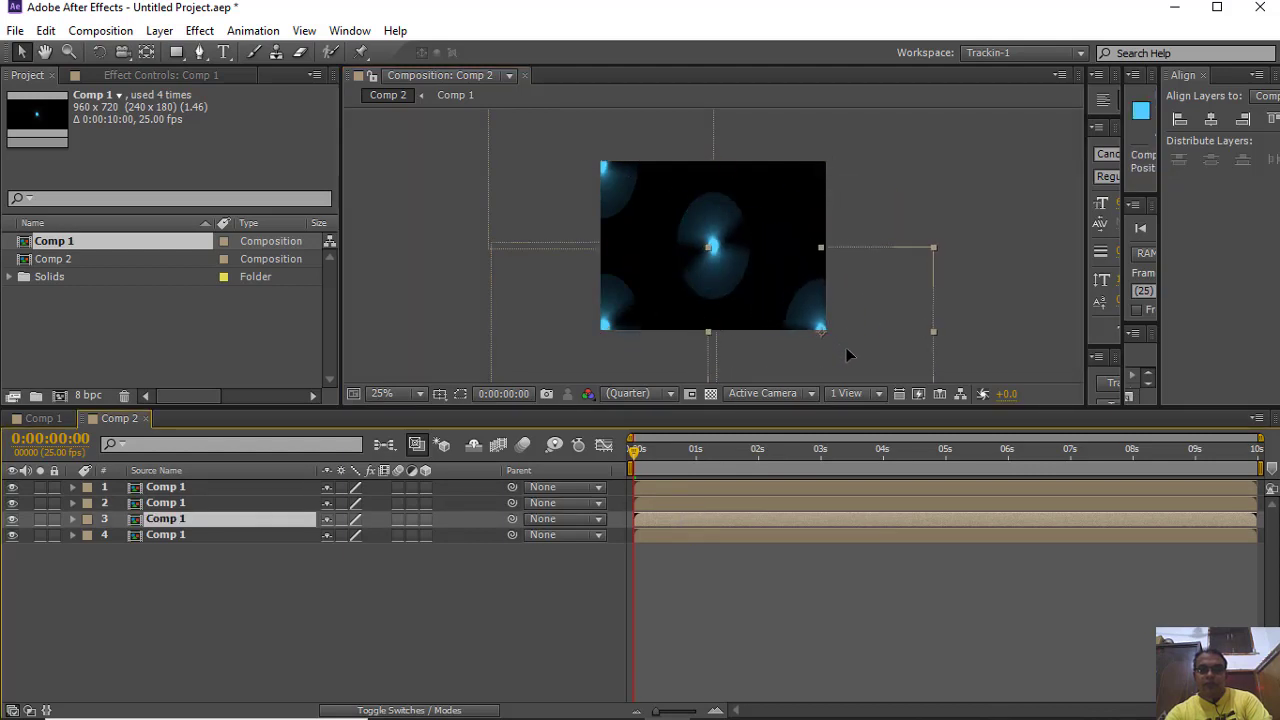
{"action": "left_click", "coordinate": [710, 537]}
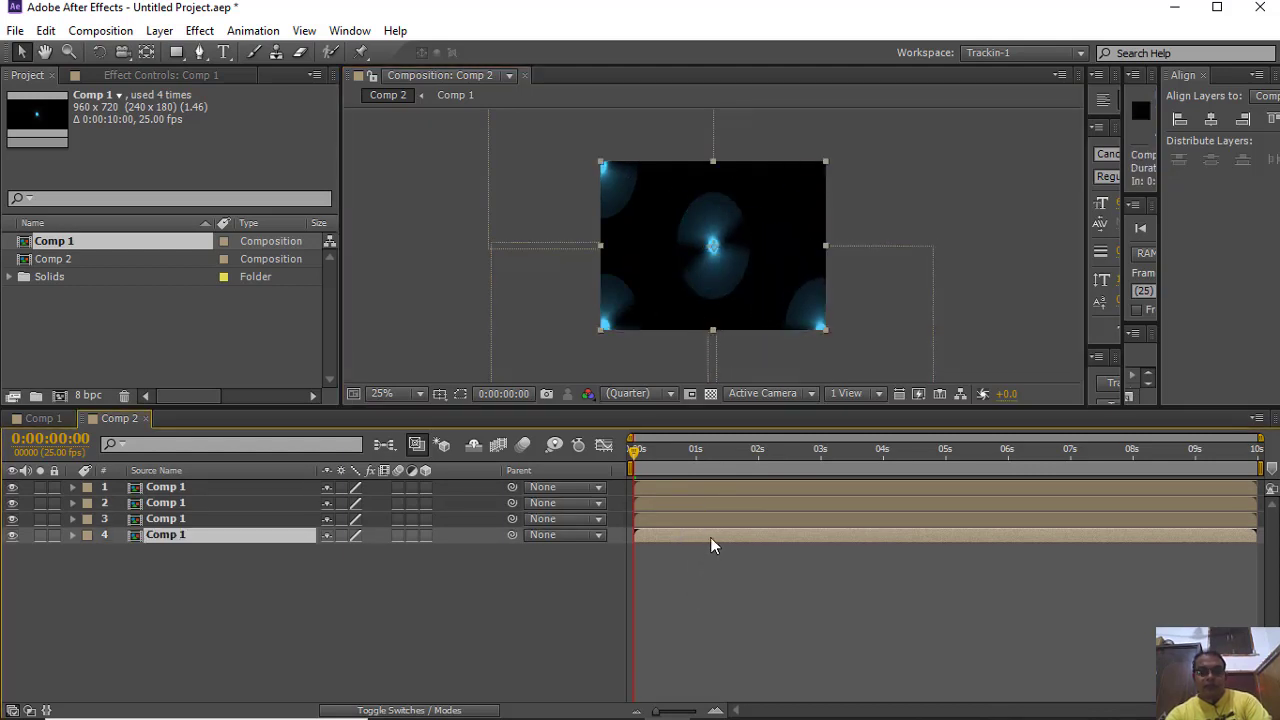
{"action": "key", "text": "ctrl+d"}
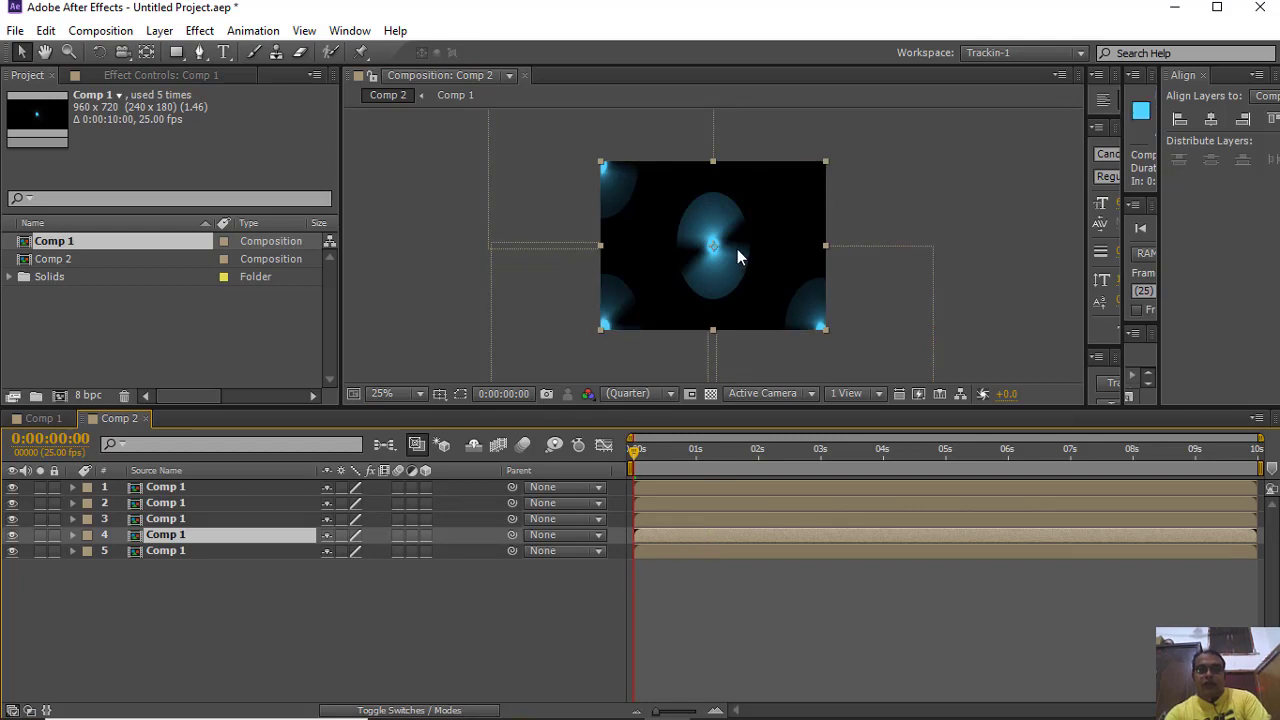
{"action": "left_click_drag", "start_coordinate": [821, 324], "coordinate": [821, 279]}
{"action": "key", "text": "ctrl+z"}
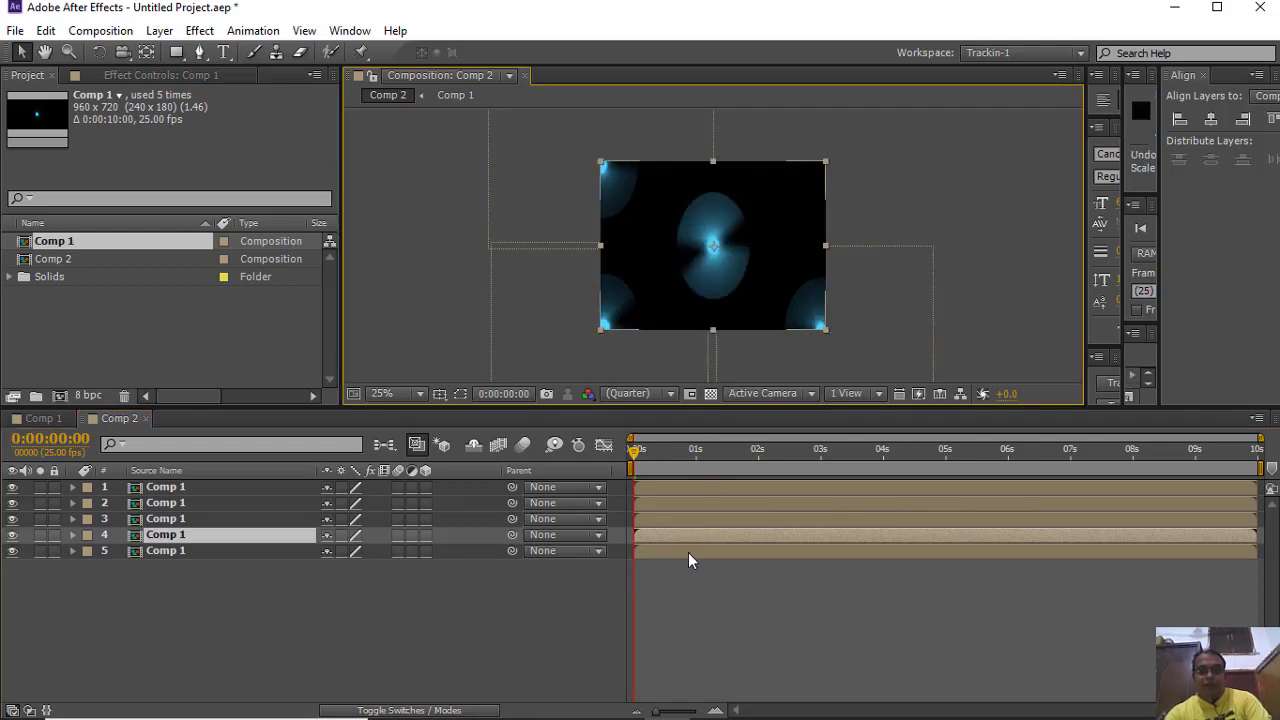
{"action": "left_click", "coordinate": [688, 536]}
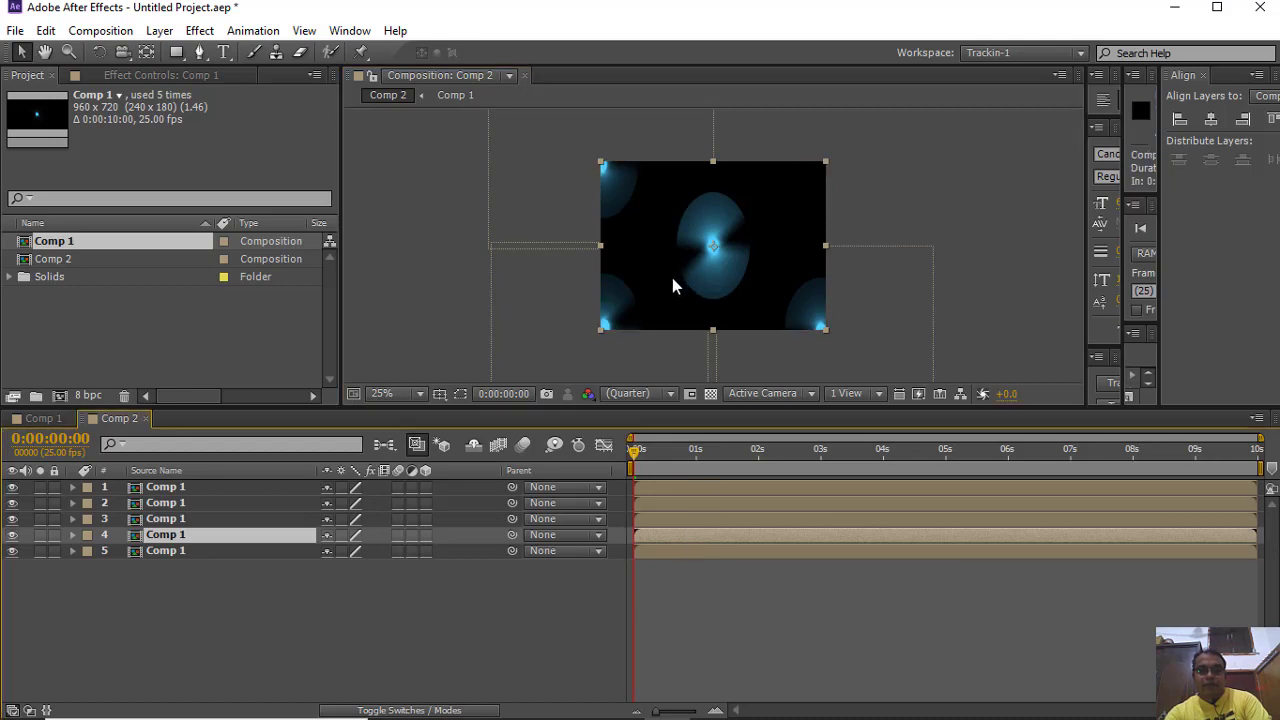
{"action": "left_click_drag", "start_coordinate": [636, 165], "coordinate": [766, 141]}
{"action": "left_click", "coordinate": [700, 487]}
Move layer 5, one of the two centred Comp 1 copies, to the composition's upper-right corner
{"action": "left_click", "coordinate": [687, 548]}
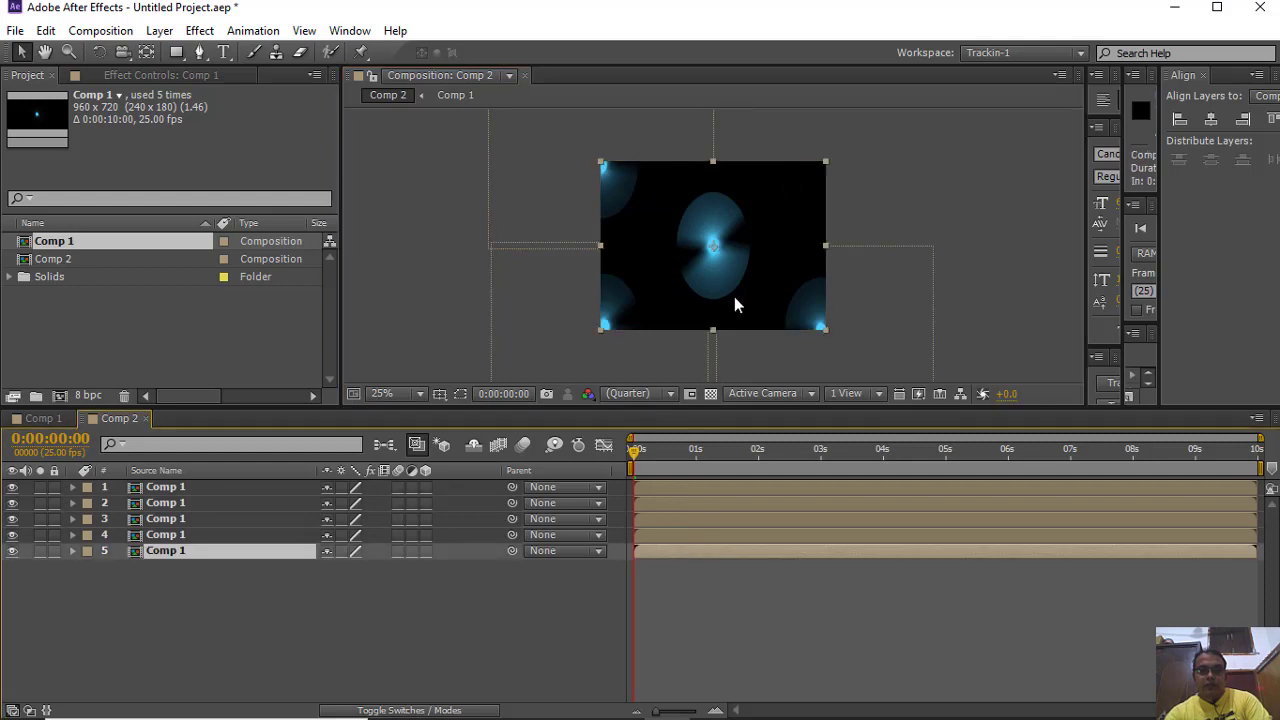
{"action": "left_click_drag", "start_coordinate": [728, 228], "coordinate": [838, 143]}
{"action": "left_click", "coordinate": [490, 650]}
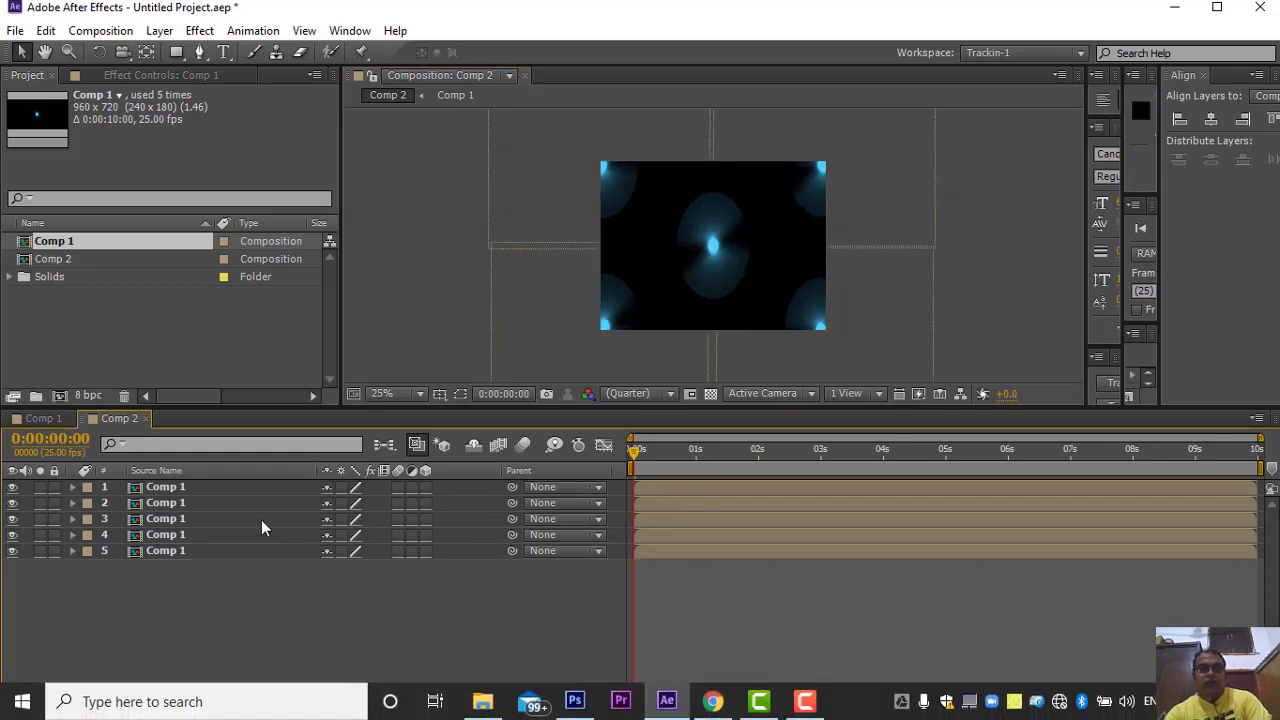
Apply Hue/Saturation to layer 2, the lower-left Comp 1 copy, and set Master Hue to about 103° for magenta
{"action": "left_click", "coordinate": [180, 506]}
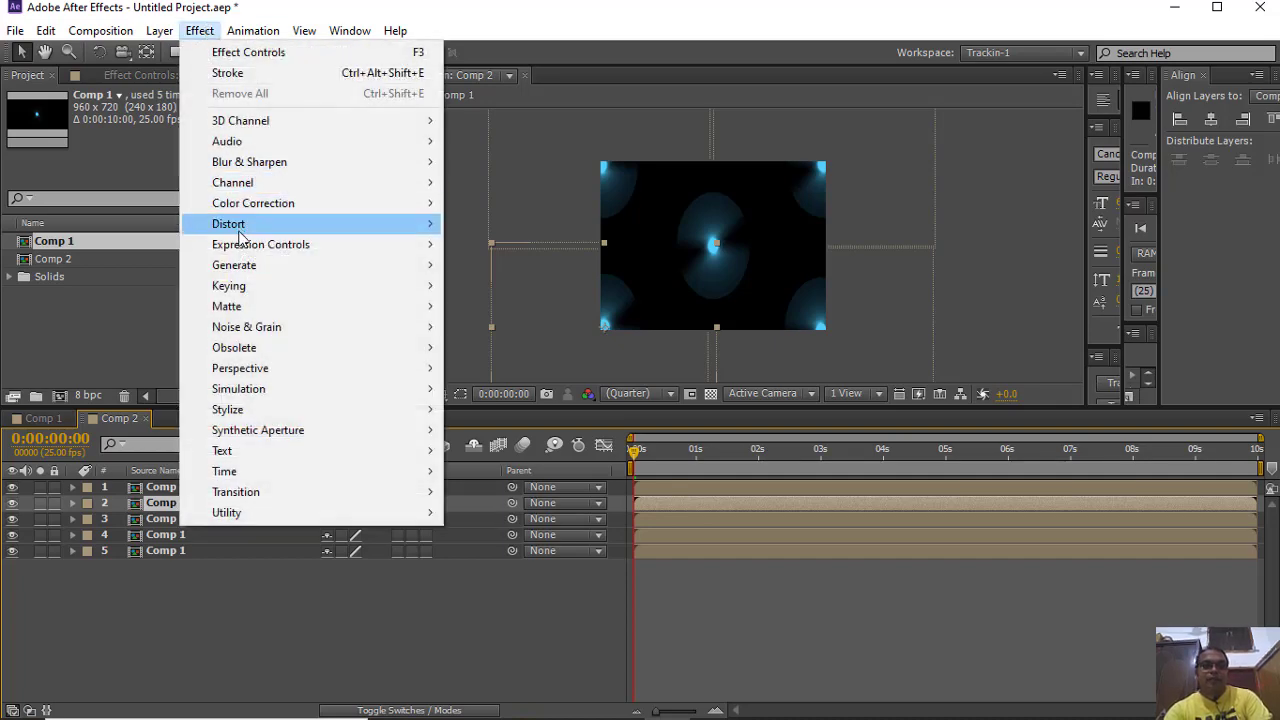
{"action": "mouse_move", "coordinate": [260, 204]}
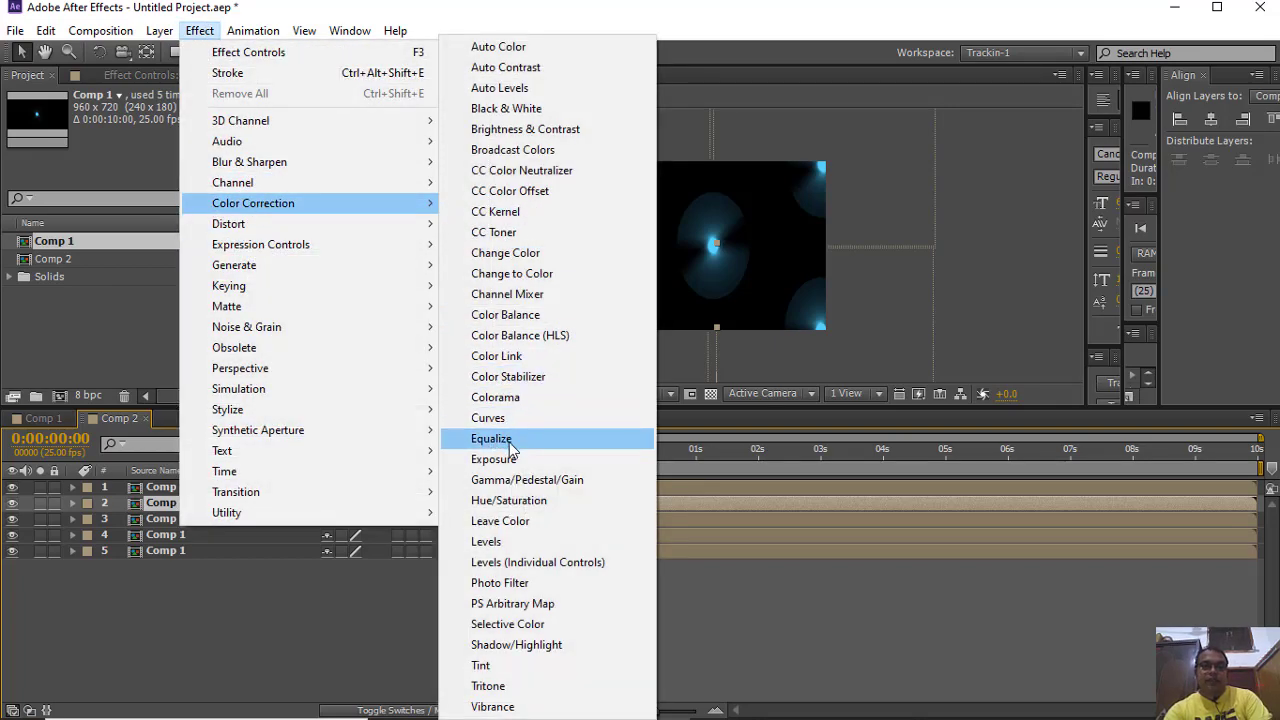
{"action": "left_click", "coordinate": [500, 500]}
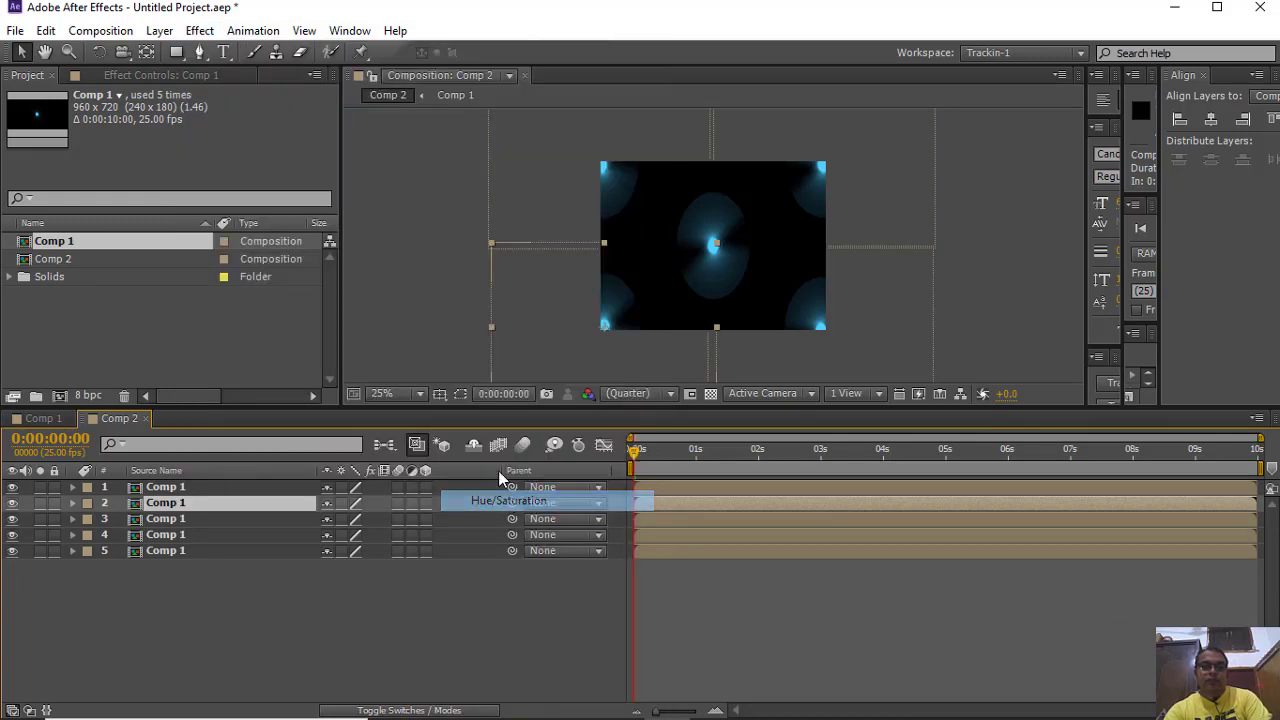
{"action": "left_click_drag", "start_coordinate": [211, 219], "coordinate": [215, 232]}
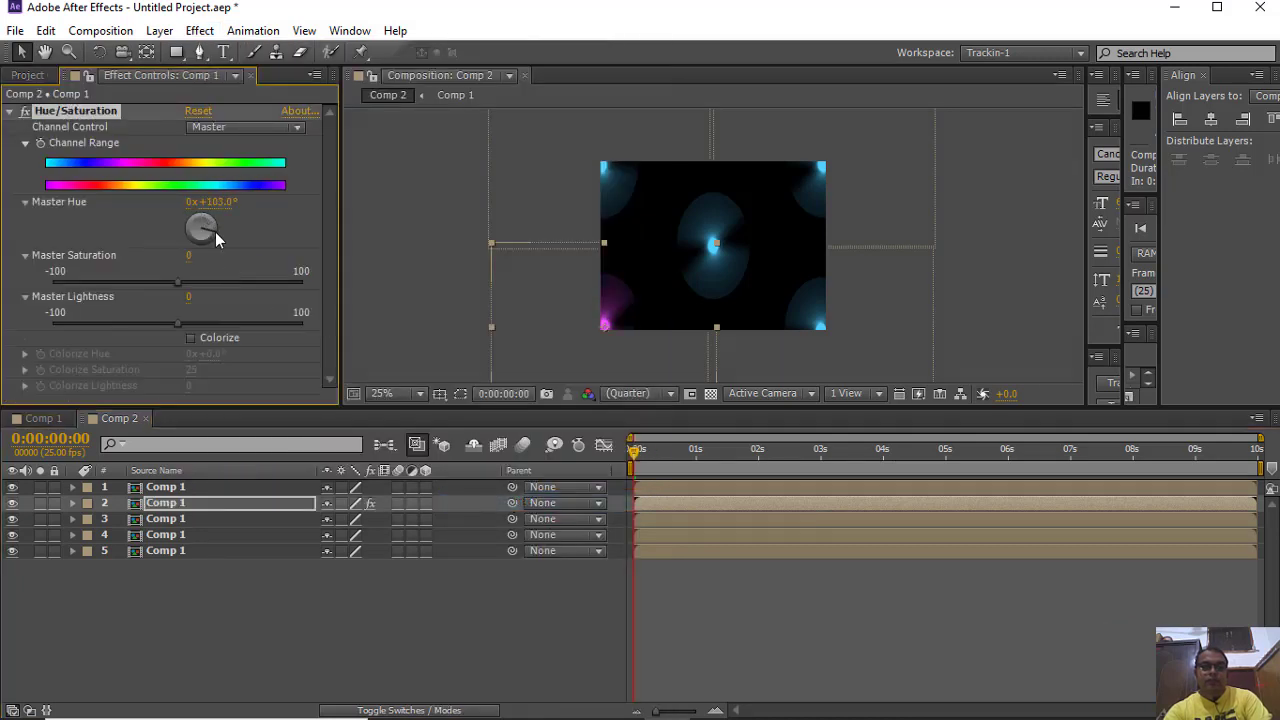
Apply Hue/Saturation to layer 3, the lower-right Comp 1 copy, and set Master Hue to about 25° for blue
{"action": "left_click", "coordinate": [670, 518]}
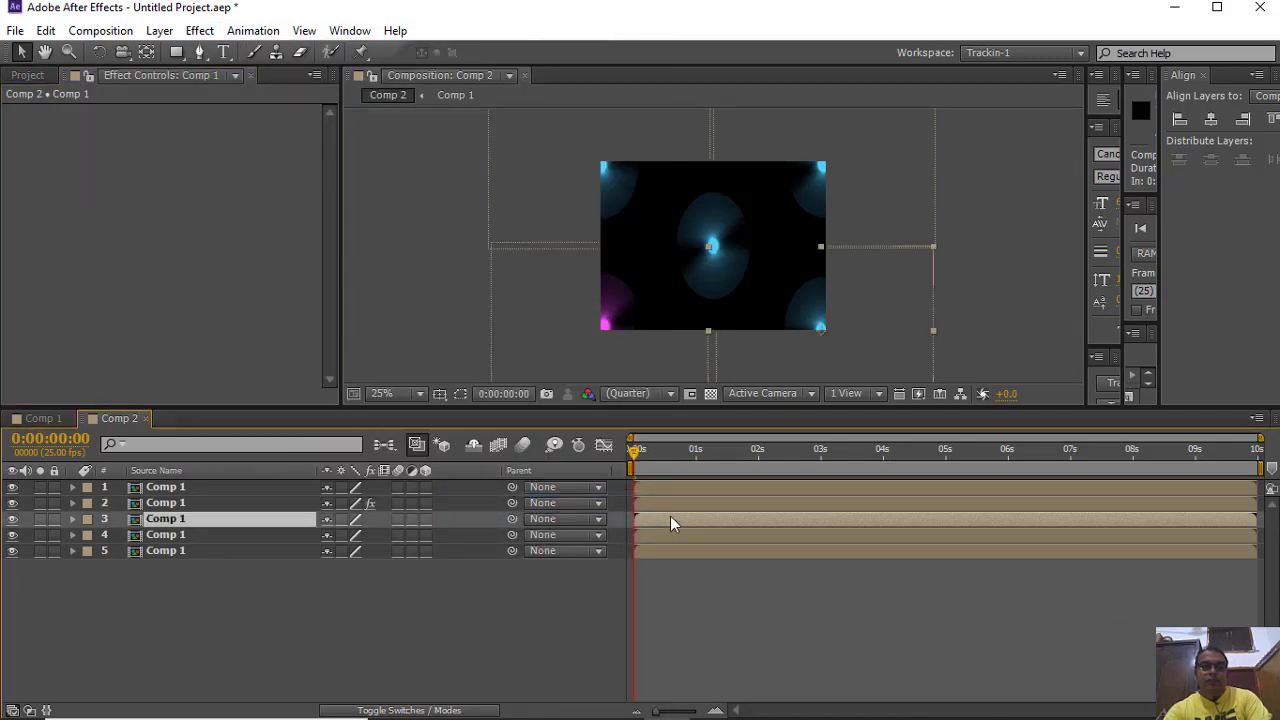
{"action": "left_click", "coordinate": [200, 30]}
{"action": "left_click", "coordinate": [262, 73]}
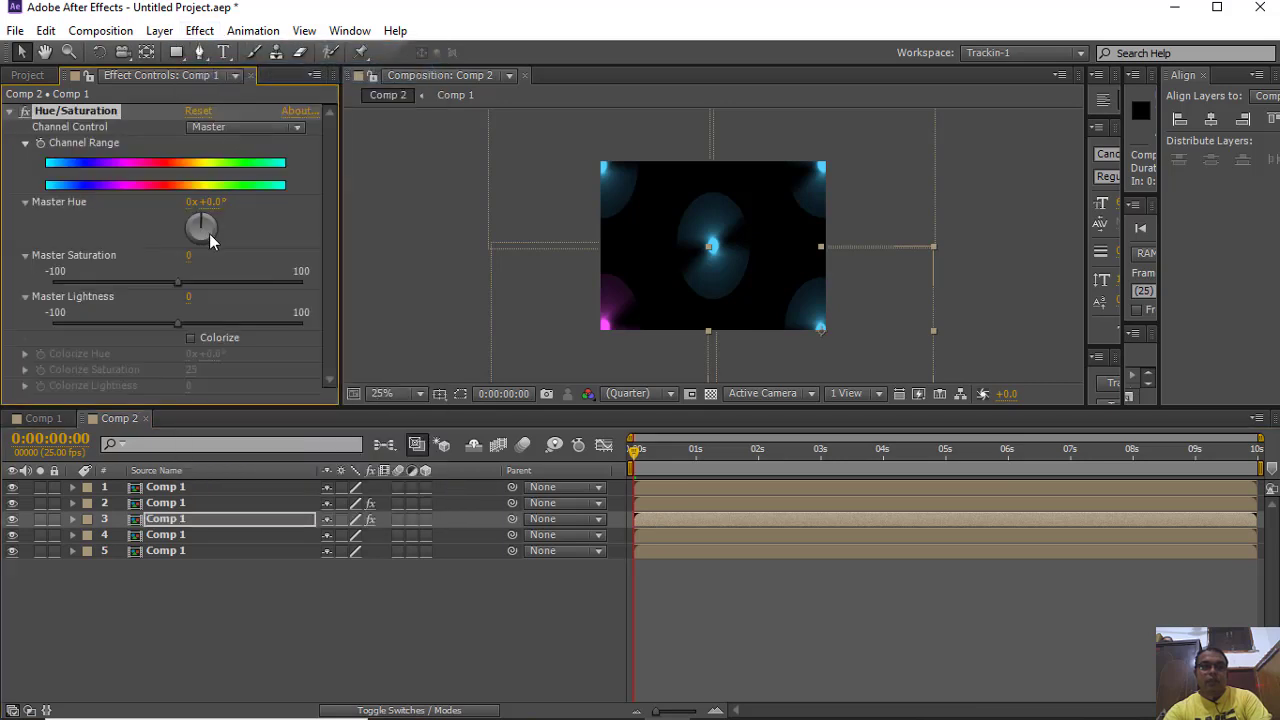
{"action": "left_click_drag", "start_coordinate": [209, 233], "coordinate": [210, 210]}
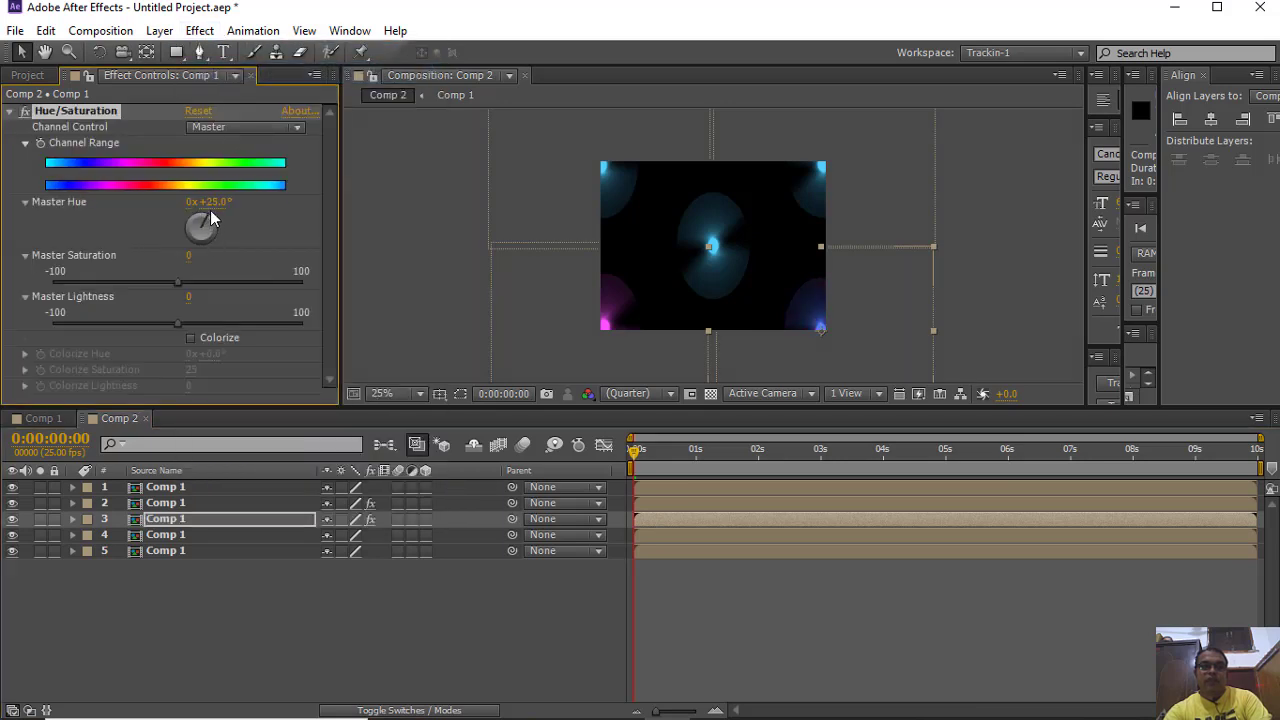
Apply Hue/Saturation to layer 4, the centred Comp 1 copy, and set Master Hue to about -151° for golden yellow
{"action": "left_click", "coordinate": [655, 545]}
{"action": "left_click", "coordinate": [200, 30]}
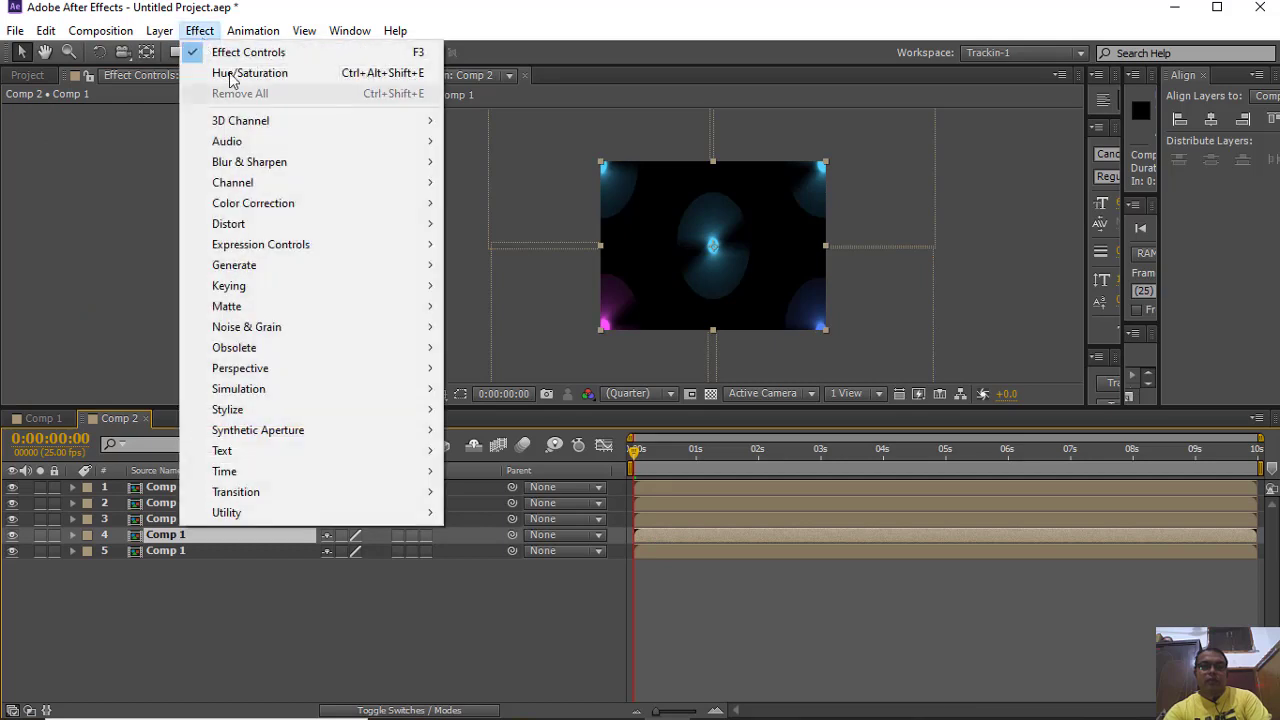
{"action": "left_click", "coordinate": [229, 74]}
{"action": "left_click_drag", "start_coordinate": [200, 238], "coordinate": [197, 247]}
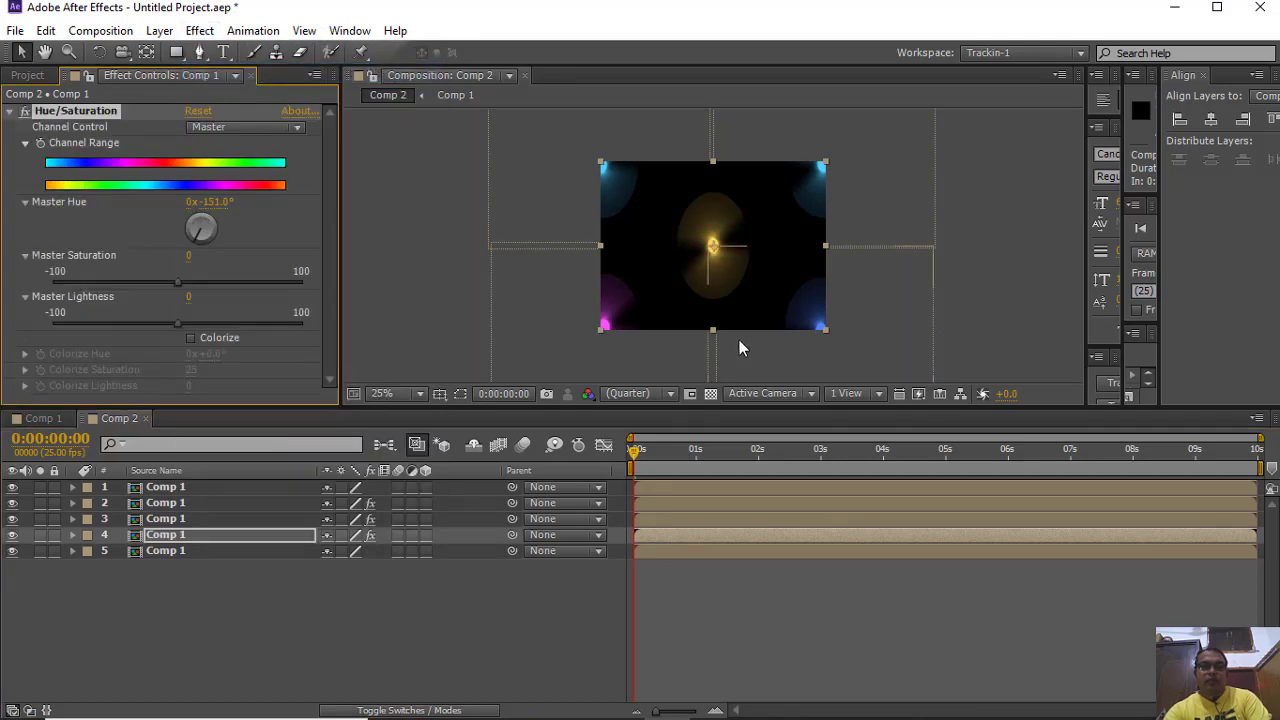
Apply Hue/Saturation to layer 5, the upper-right Comp 1 copy, and set Master Hue to about -32° for green
{"action": "left_click", "coordinate": [707, 550]}
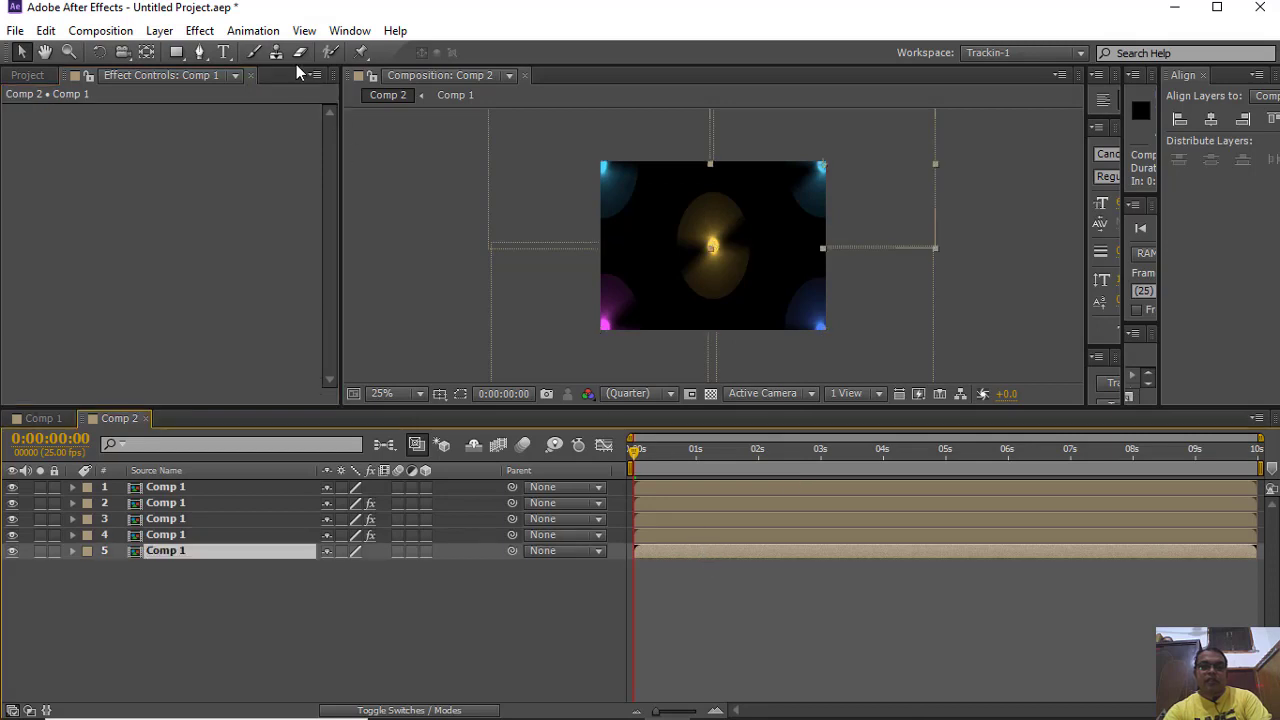
{"action": "left_click", "coordinate": [199, 30]}
{"action": "left_click", "coordinate": [245, 71]}
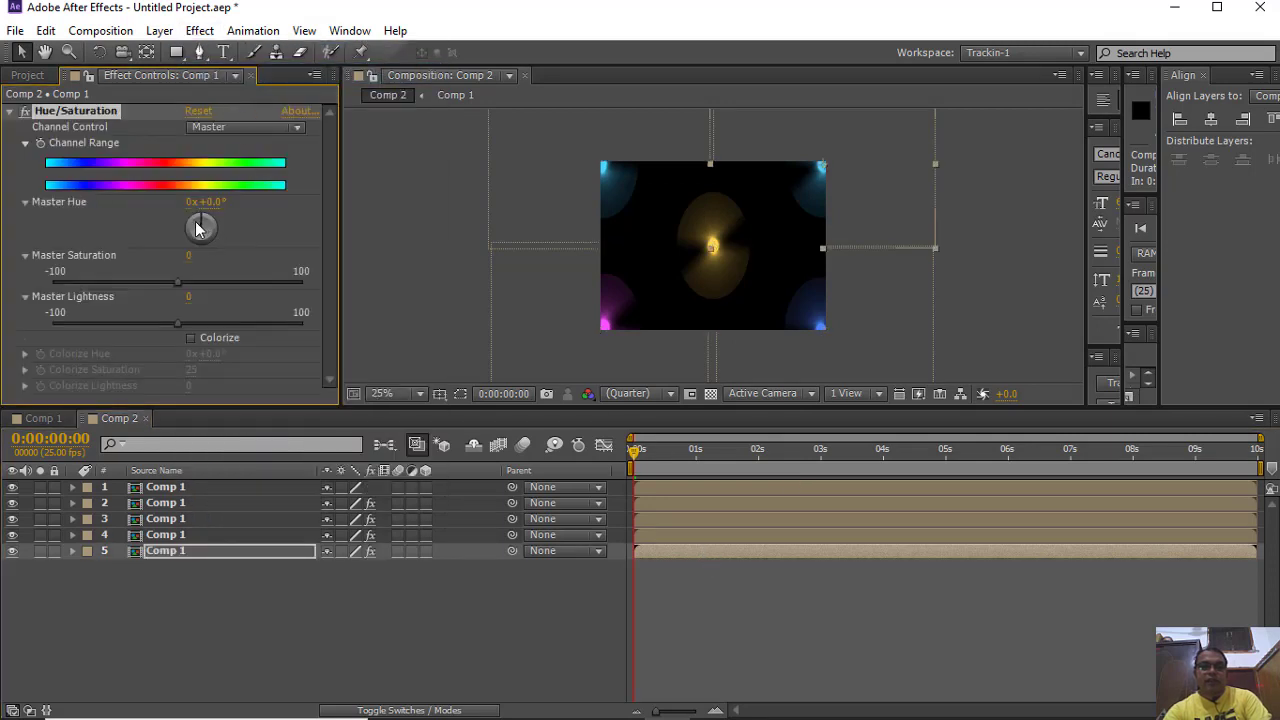
{"action": "left_click_drag", "start_coordinate": [200, 223], "coordinate": [197, 226]}
{"action": "left_click", "coordinate": [612, 634]}
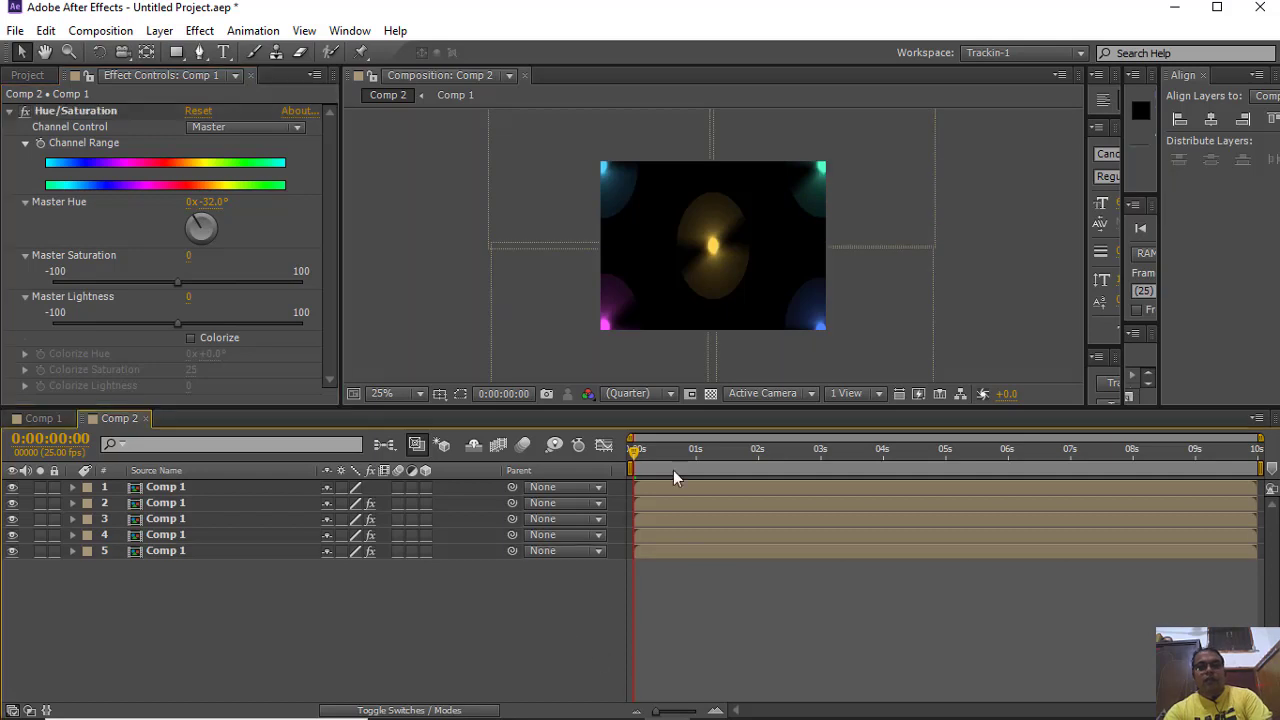
Play back Comp 2 to preview the five coloured copies spinning with motion blur
{"action": "key", "text": "space"}
{"action": "left_click", "coordinate": [207, 573]}
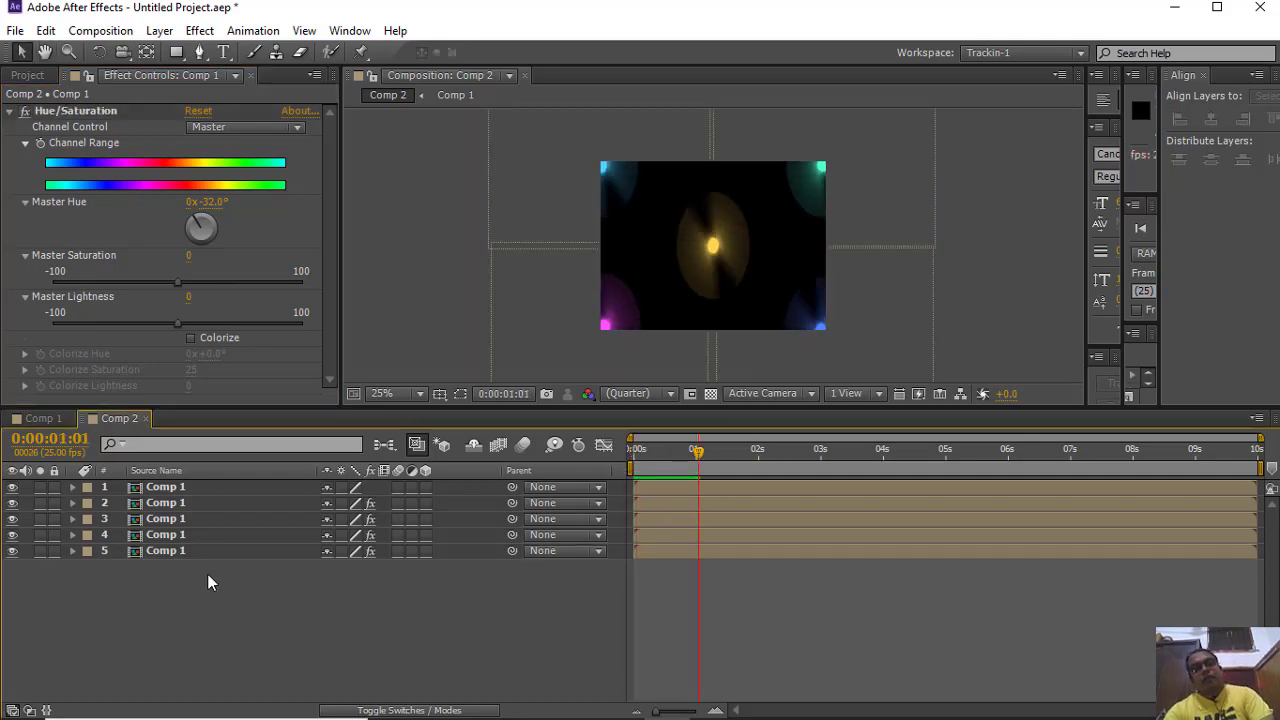
Turn off motion blur for the blue solid in Comp 1 and preview the spinning bars in Comp 2
{"action": "left_click", "coordinate": [45, 418]}
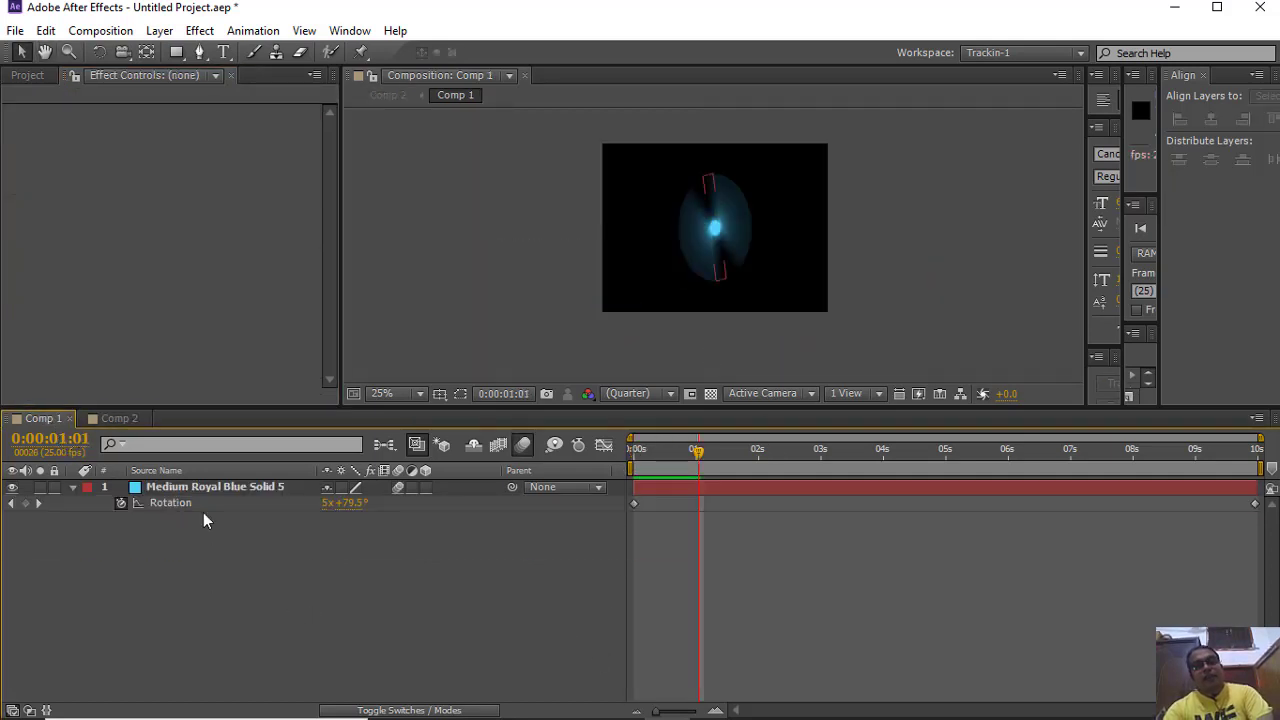
{"action": "left_click", "coordinate": [398, 487]}
{"action": "left_click", "coordinate": [108, 420]}
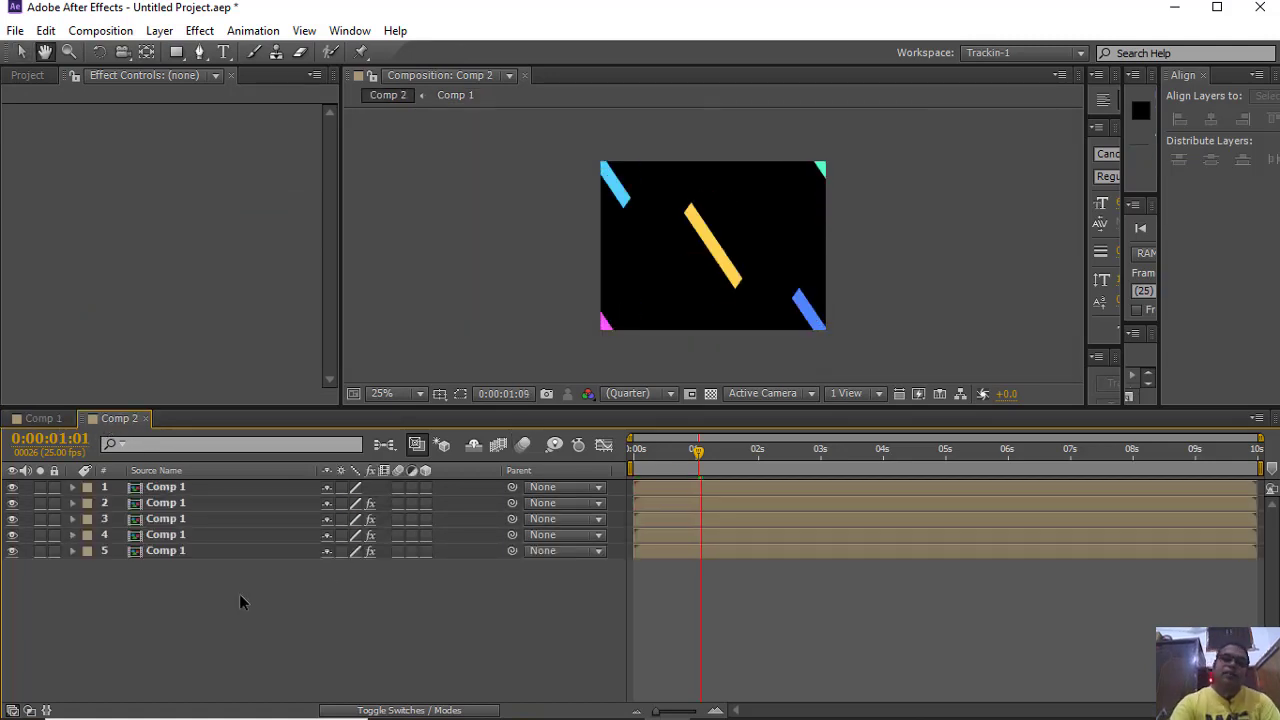
{"action": "left_click", "coordinate": [676, 452]}
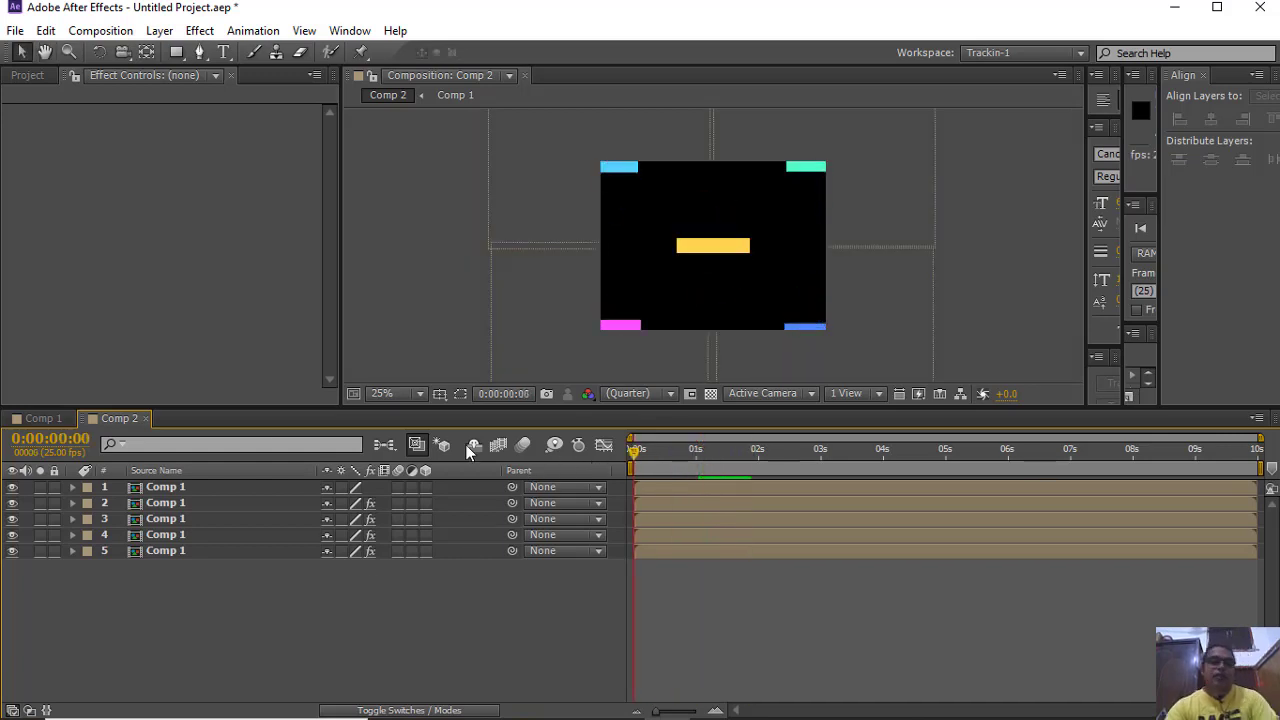
Turn motion blur back on for the blue solid layer in Comp 1
{"action": "left_click", "coordinate": [42, 420]}
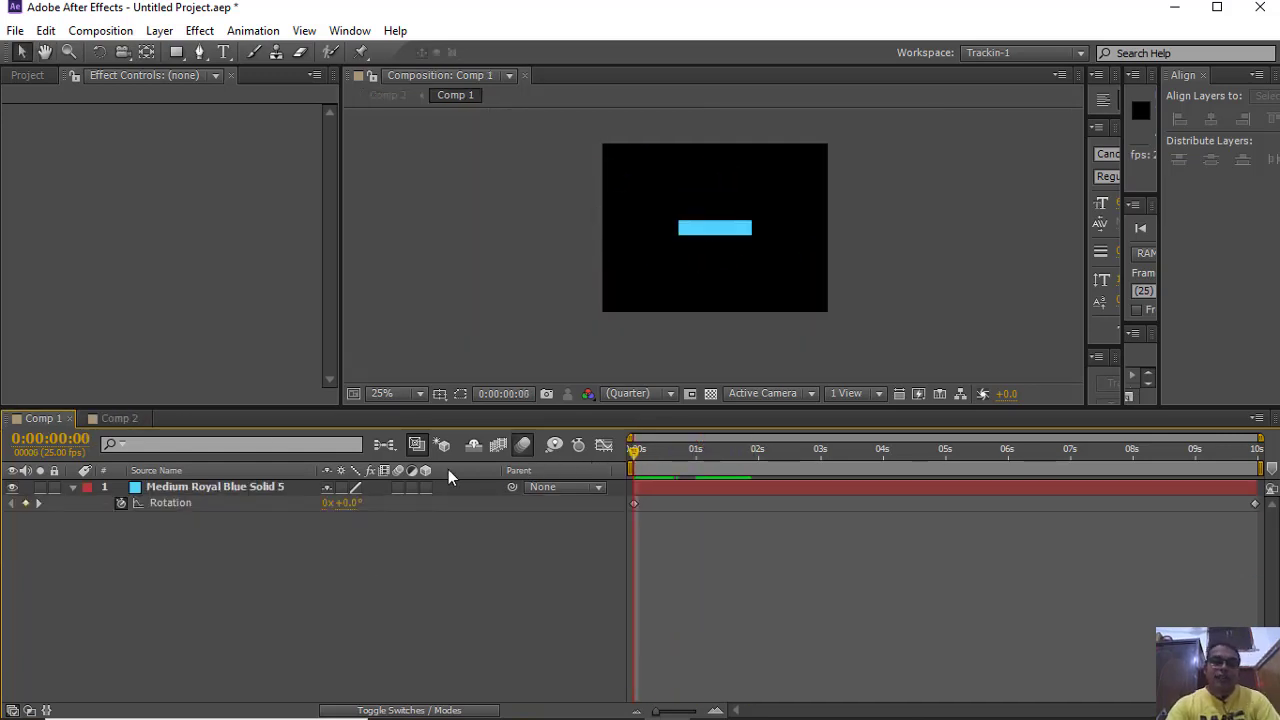
{"action": "left_click", "coordinate": [400, 488]}
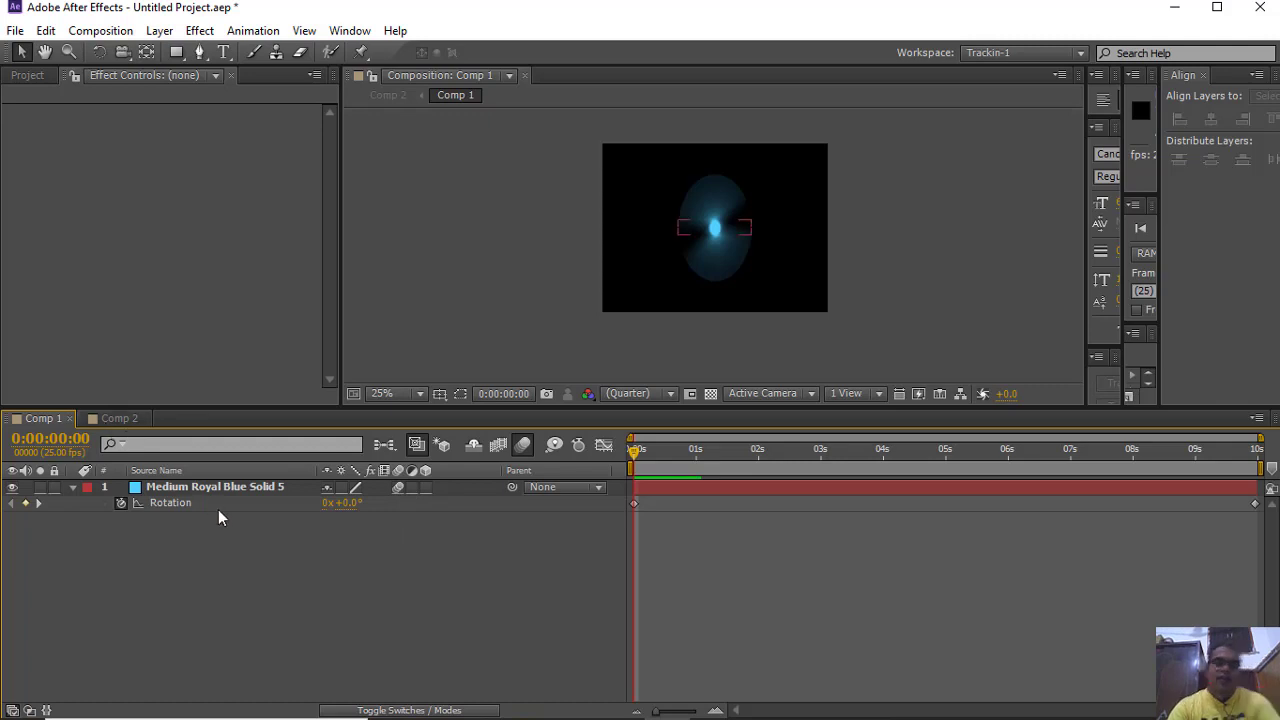